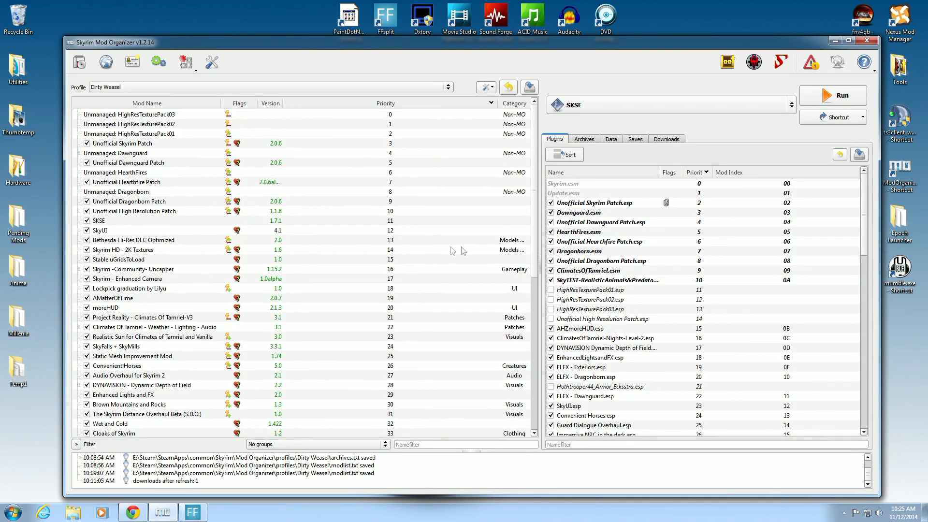
- Review the installed mods and their priority order in the Dirty Weasel profile's mod list
scroll(538, 201, down, 1)
scroll(537, 218, down, 4)
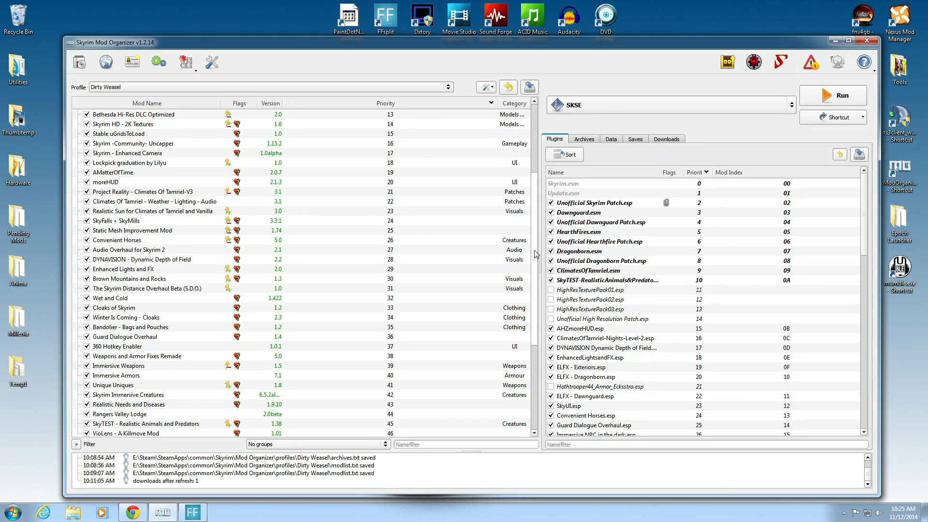
scroll(536, 258, down, 1)
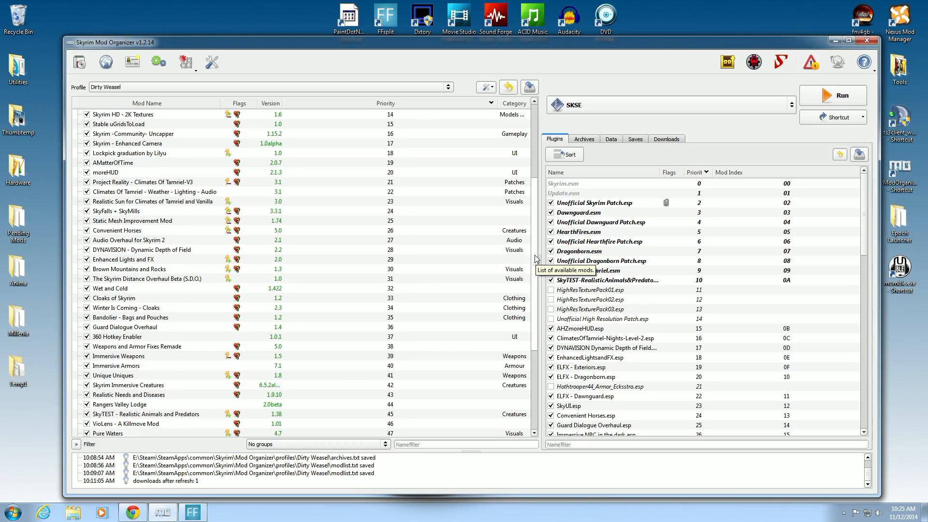
scroll(535, 264, down, 3)
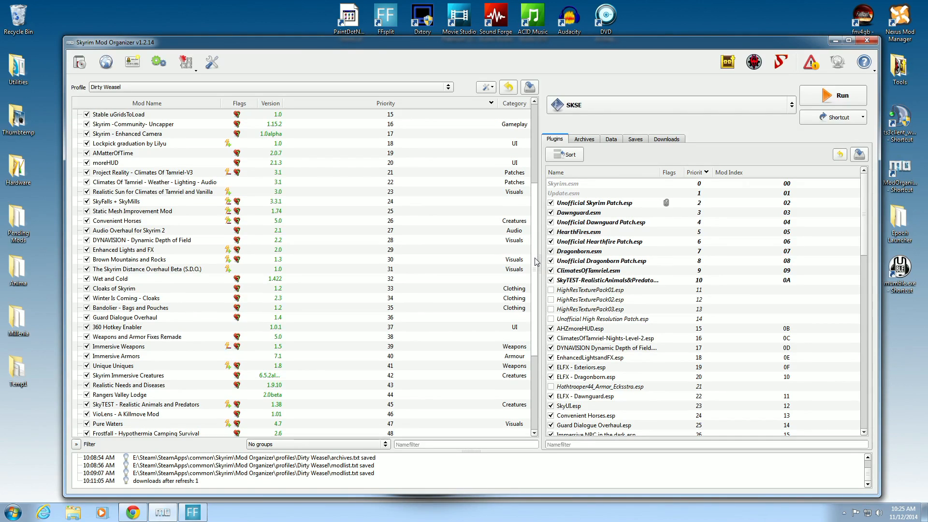
drag(534, 276, 535, 304)
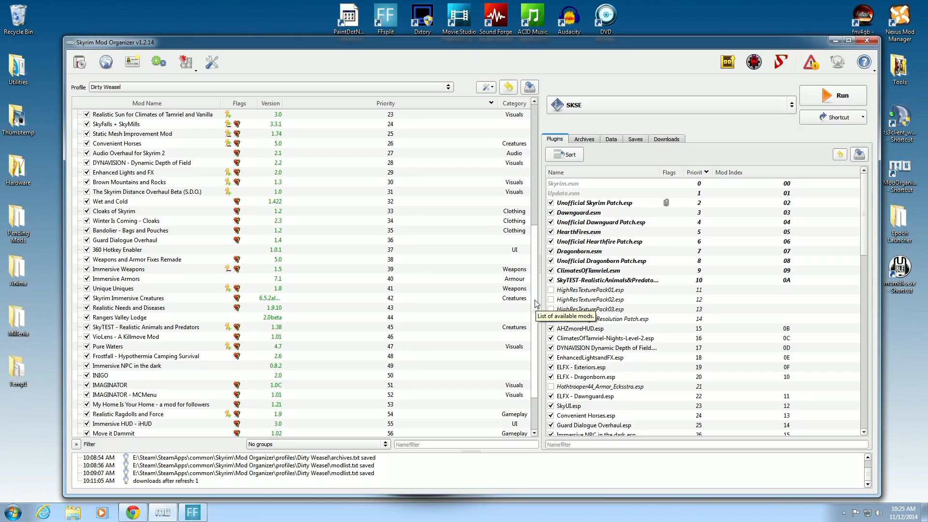
drag(534, 298, 535, 179)
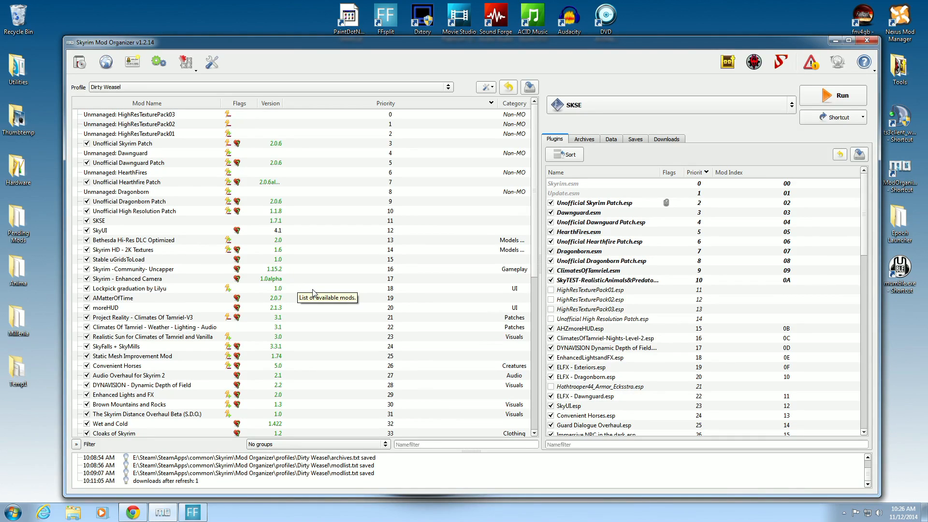
- Check the reported problems and locate the plugin flagged for missing masters in the plugin load order
click(812, 70)
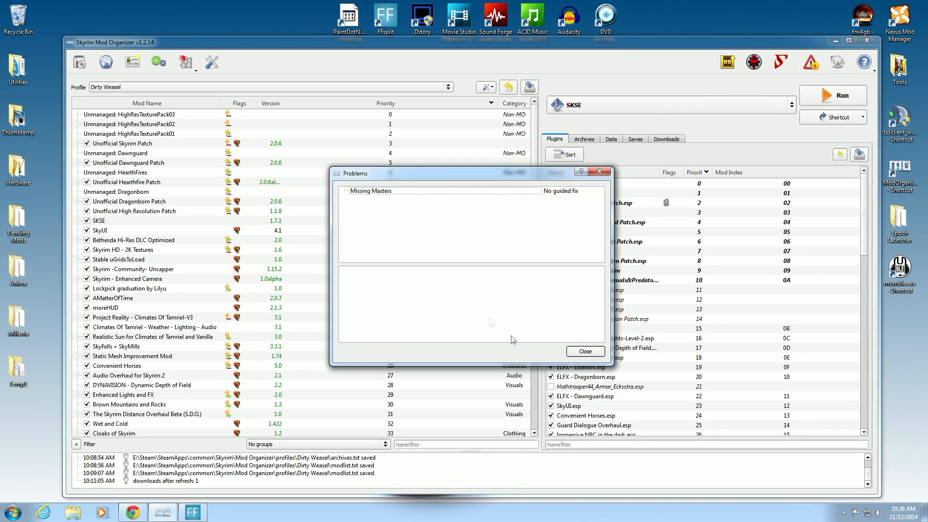
click(577, 354)
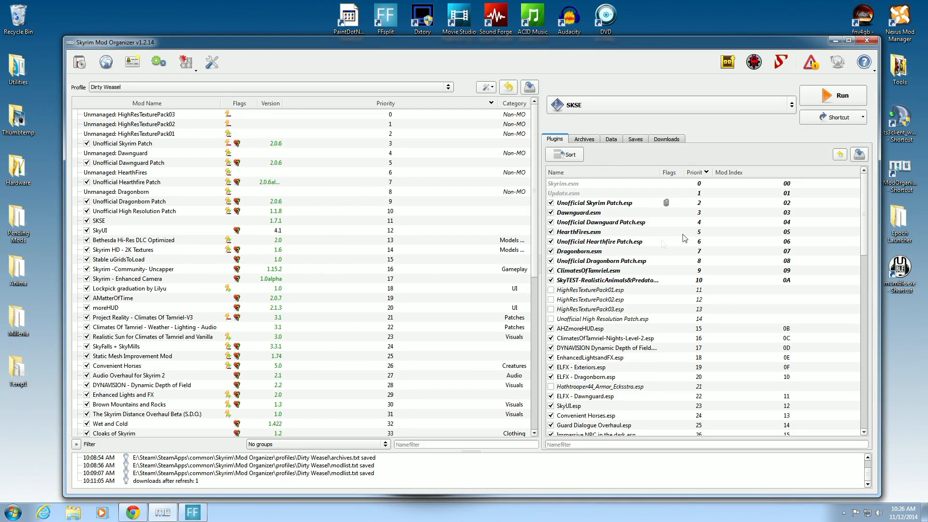
drag(863, 194, 864, 313)
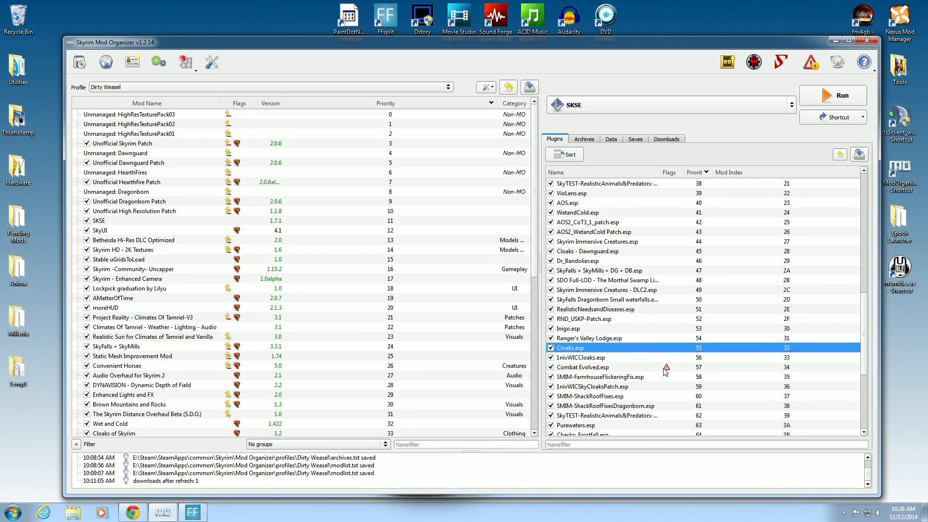
scroll(863, 339, down, 3)
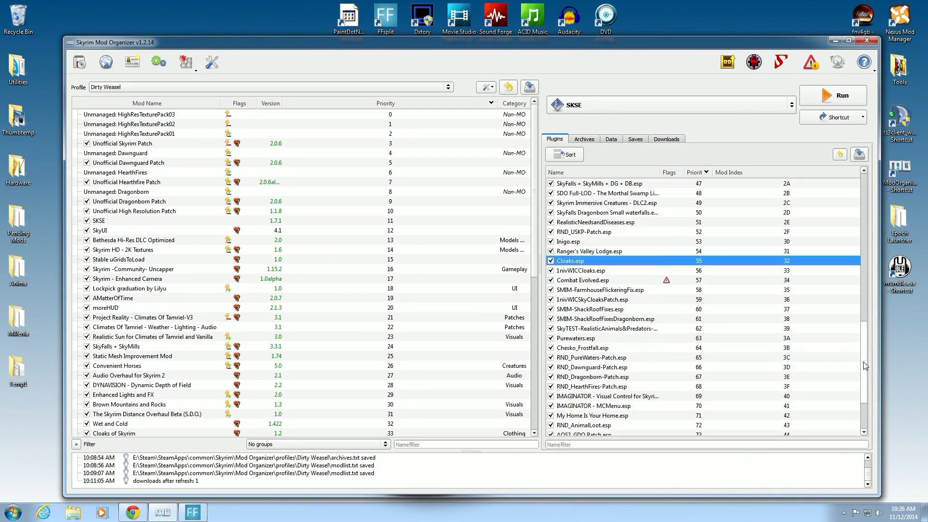
mouse_move(670, 283)
- Deactivate the Combat Evolved_SkyRe mod and remove it from the mod list
drag(534, 266, 536, 415)
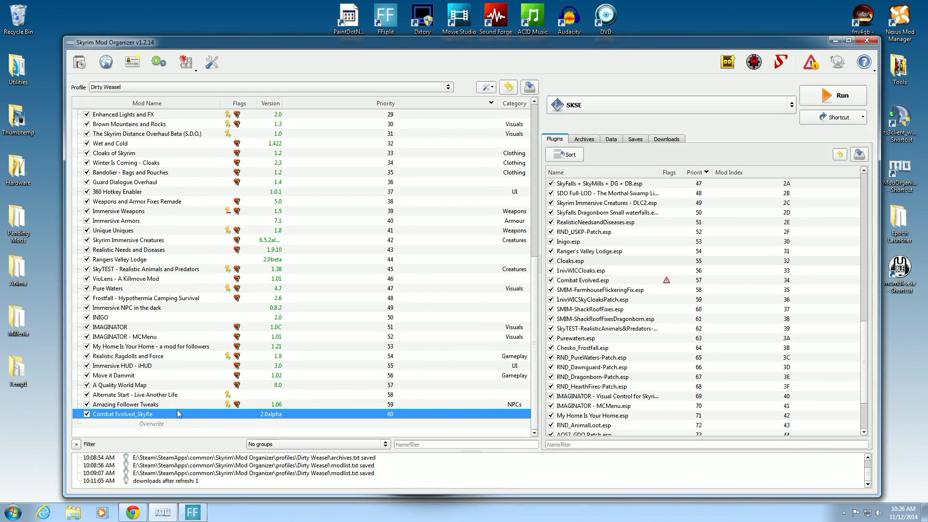
click(87, 414)
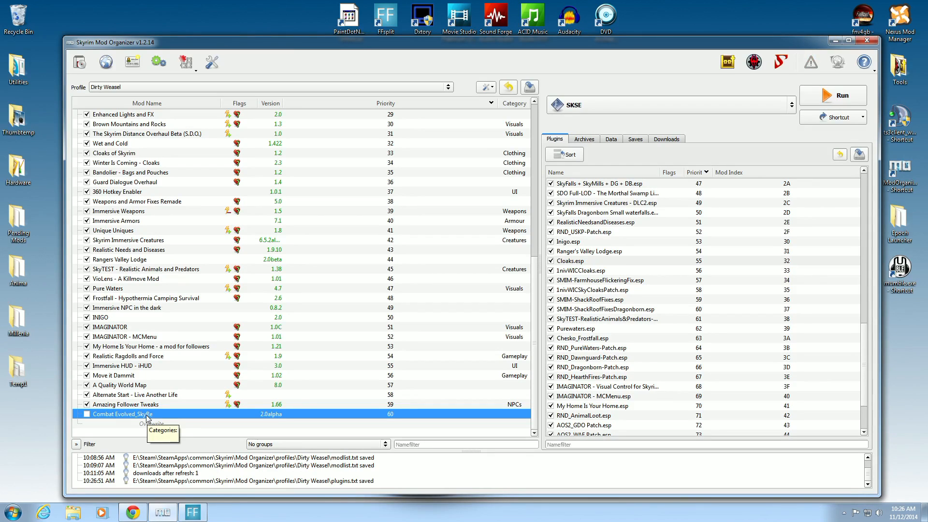
right_click(196, 415)
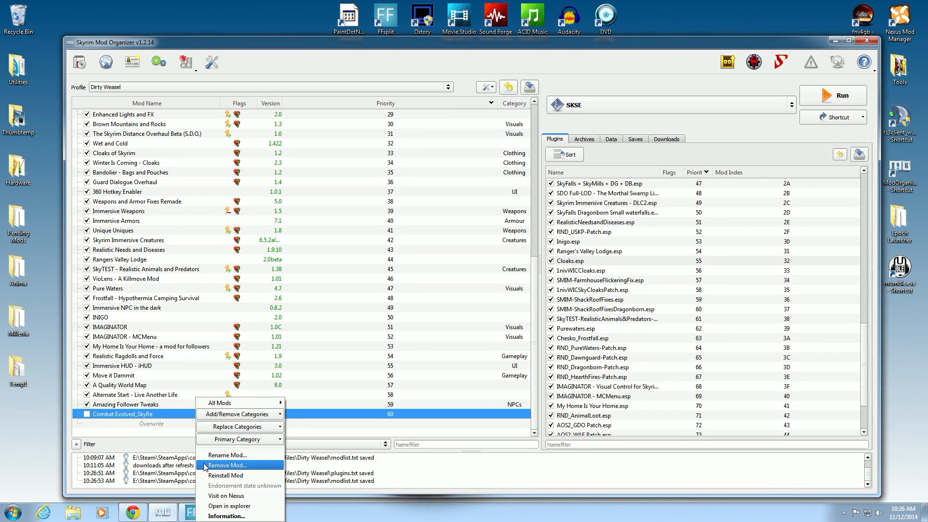
click(205, 466)
click(493, 270)
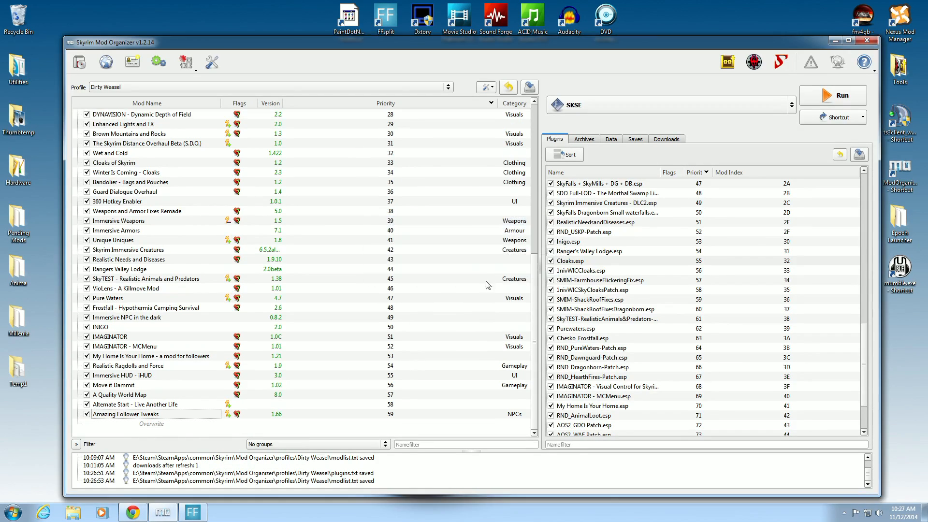
- Search the Skyrim Nexus site in the browser for "perkus maximus" and open the T3nd0's Perkus Maximus mod page
drag(536, 280, 536, 116)
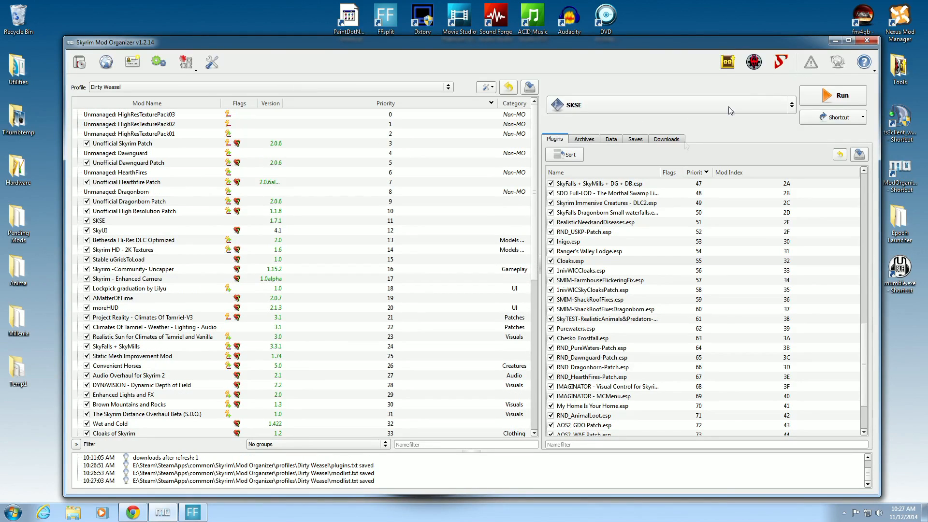
mouse_move(535, 208)
mouse_down()
mouse_move(535, 305)
mouse_move(536, 196)
mouse_up()
click(105, 70)
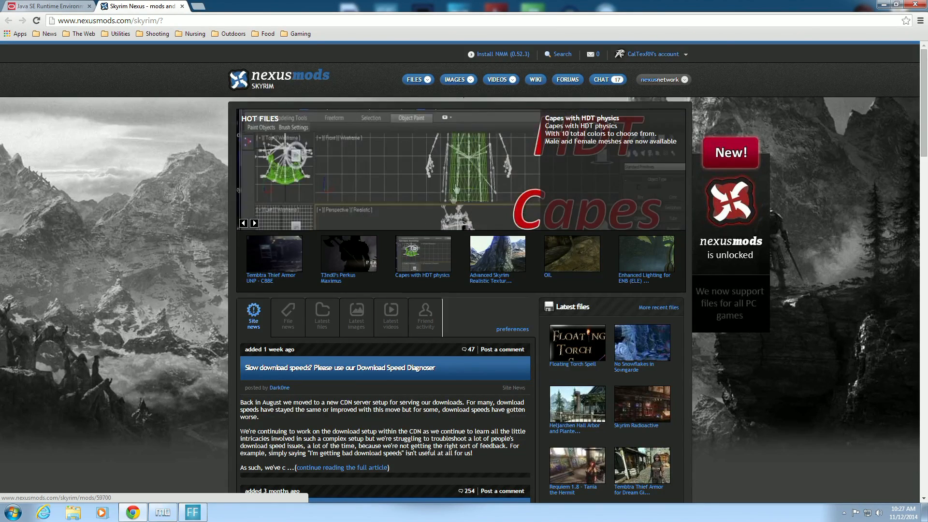
click(559, 55)
click(556, 91)
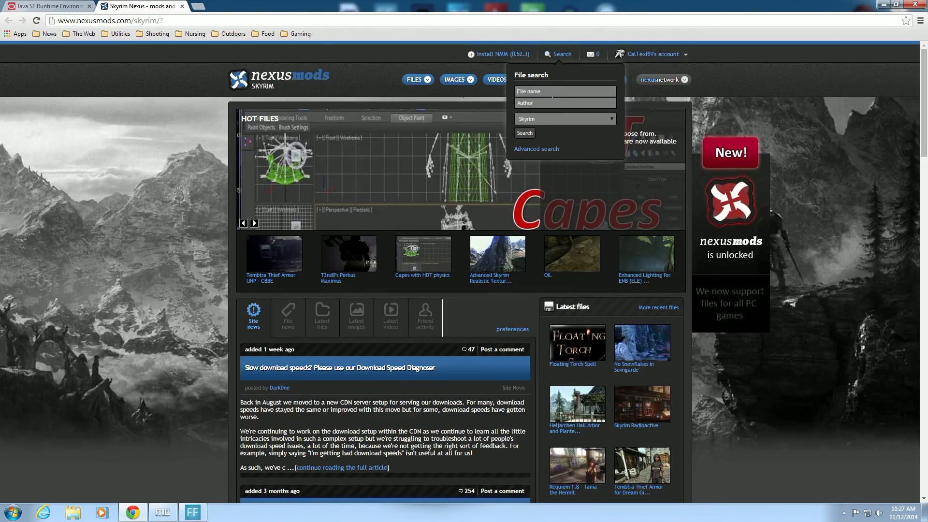
text(perl)
text(k)
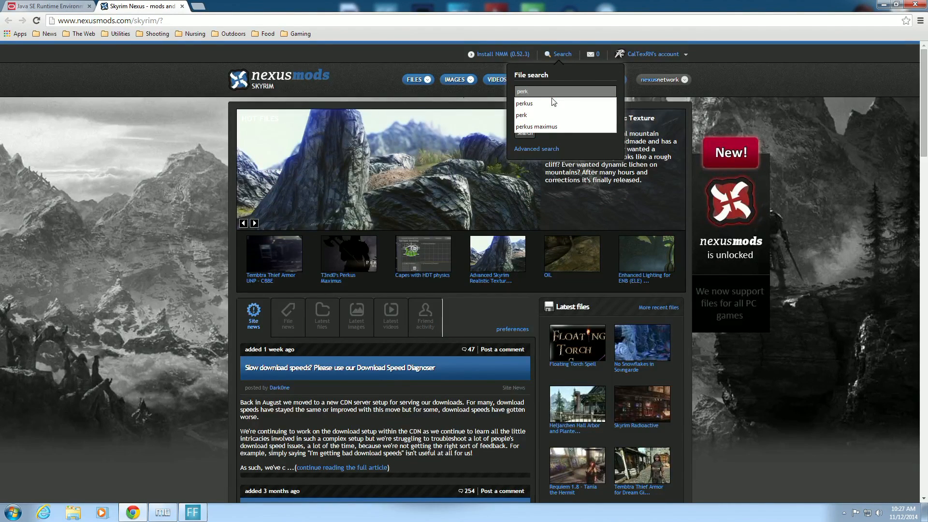
text(u)
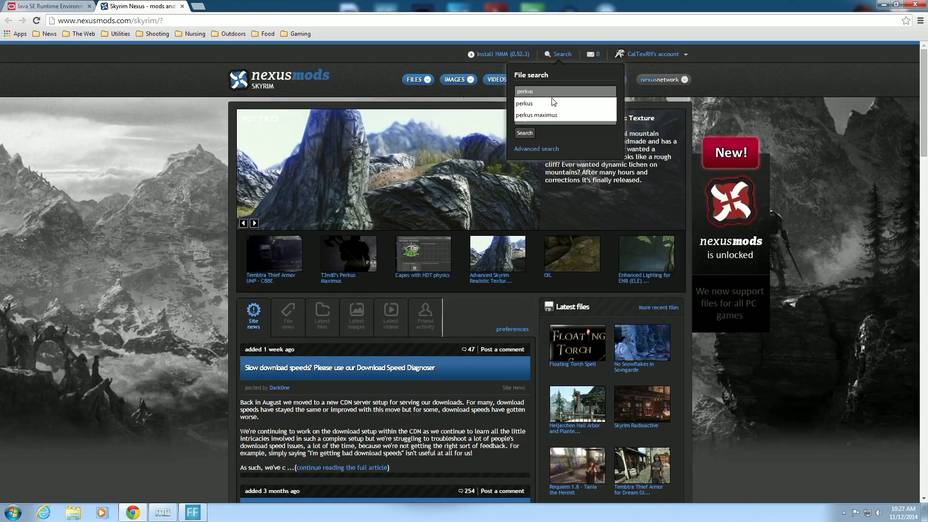
text(s)
click(542, 115)
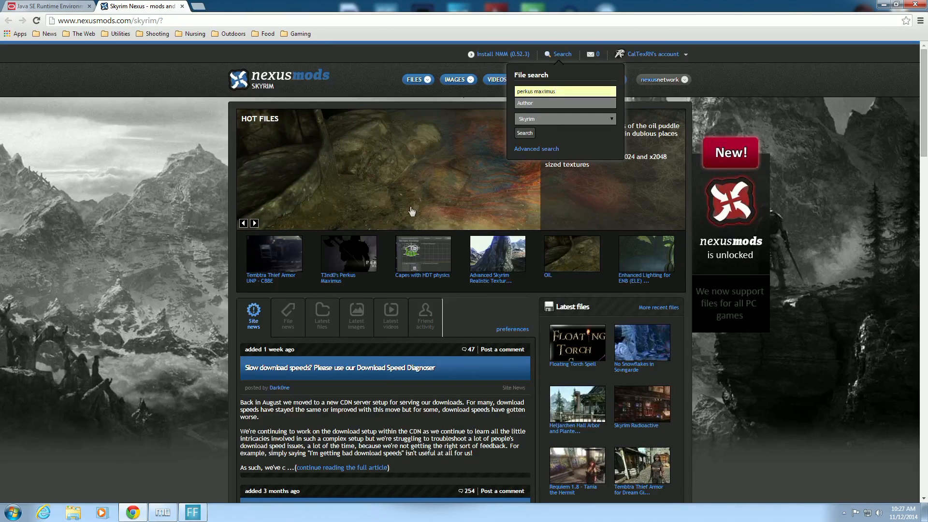
click(529, 135)
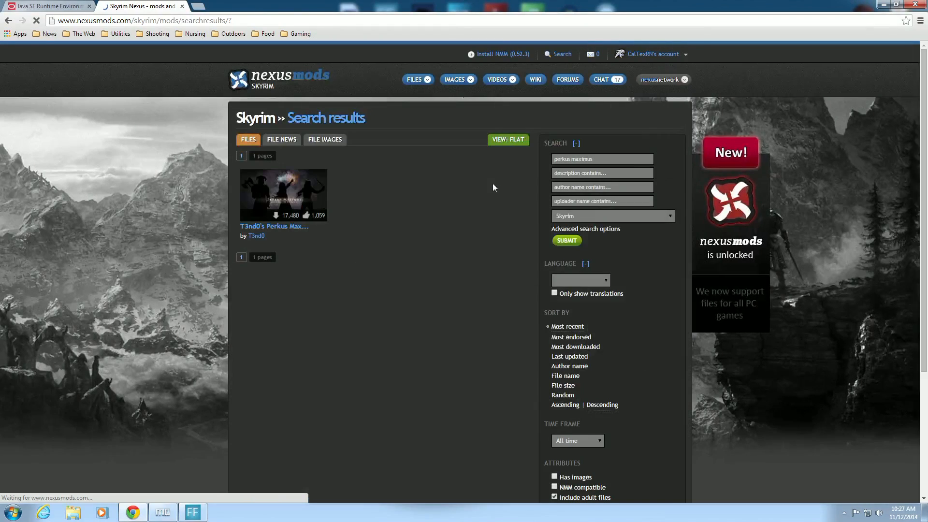
click(278, 230)
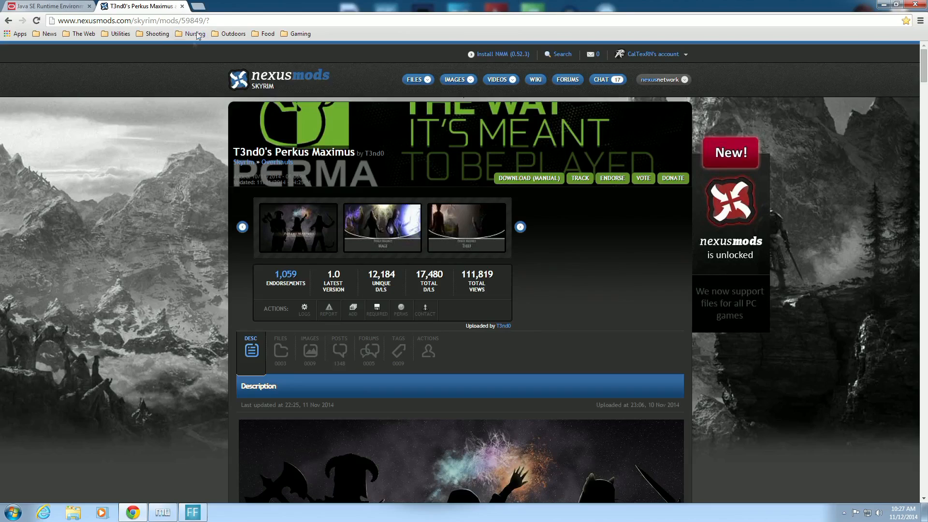
- Read through the Perkus Maximus description, including its requirements, installation, Patchus Maximus and bug fixing sections
scroll(194, 227, down, 3)
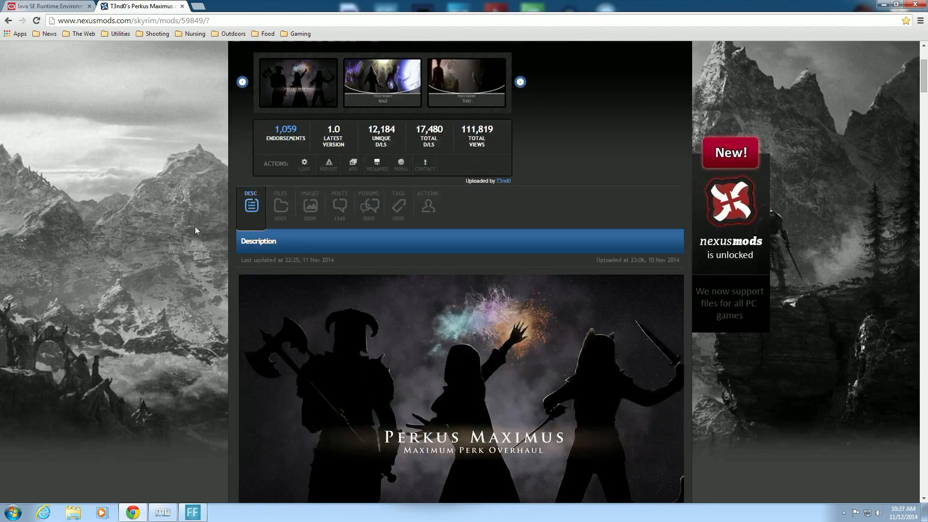
scroll(214, 232, down, 3)
scroll(214, 236, down, 9)
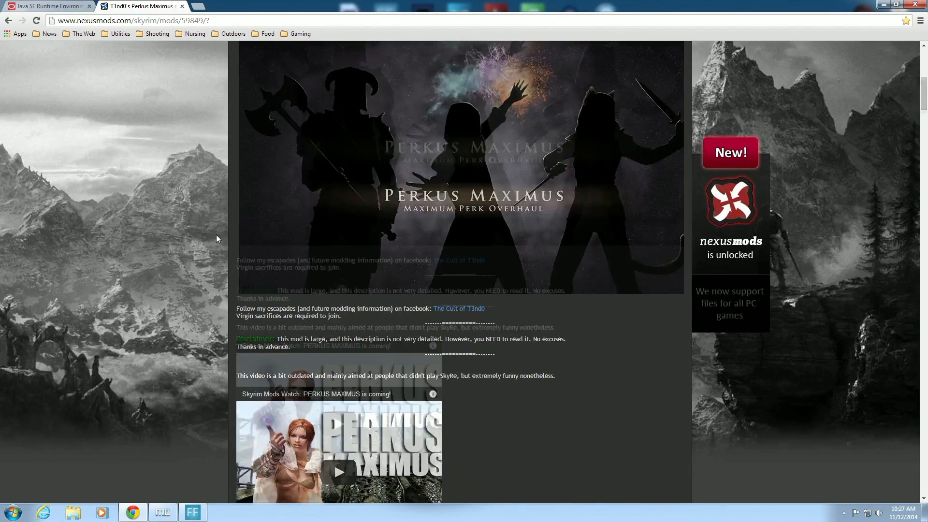
scroll(217, 236, down, 11)
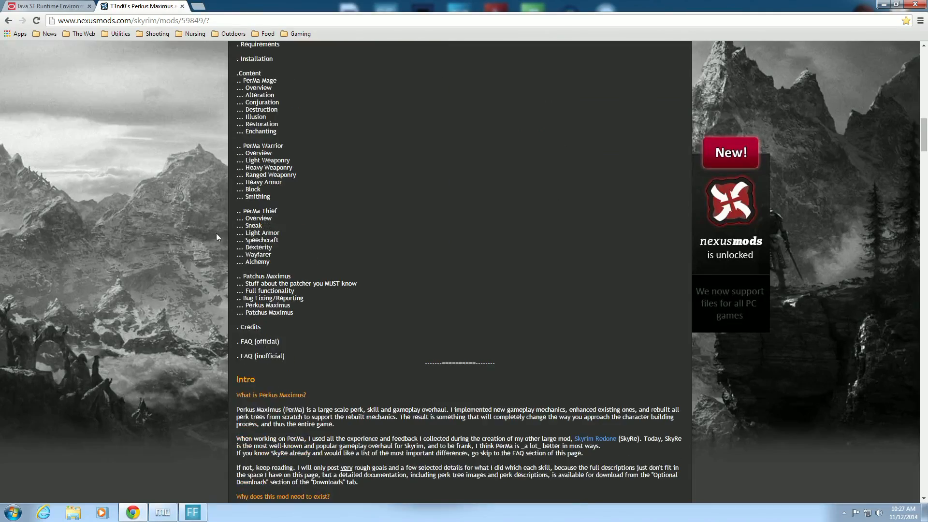
scroll(219, 234, down, 8)
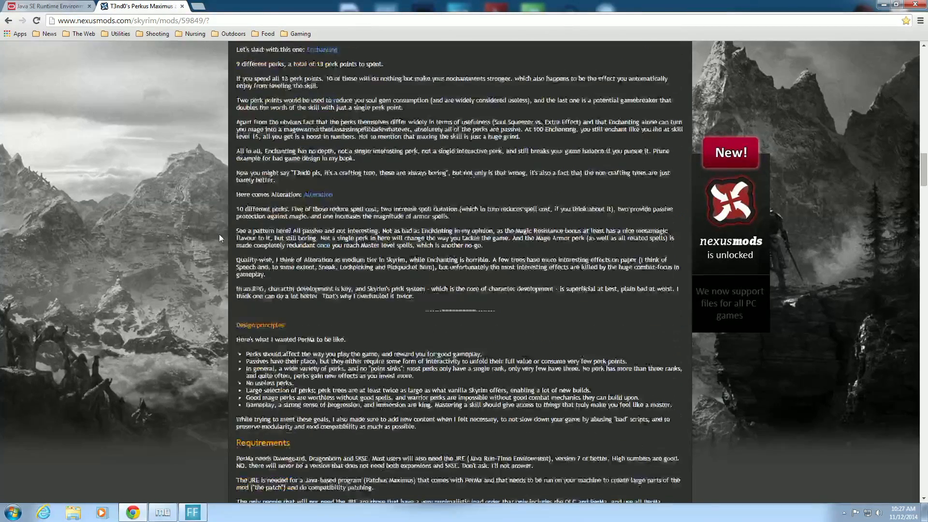
scroll(220, 238, down, 5)
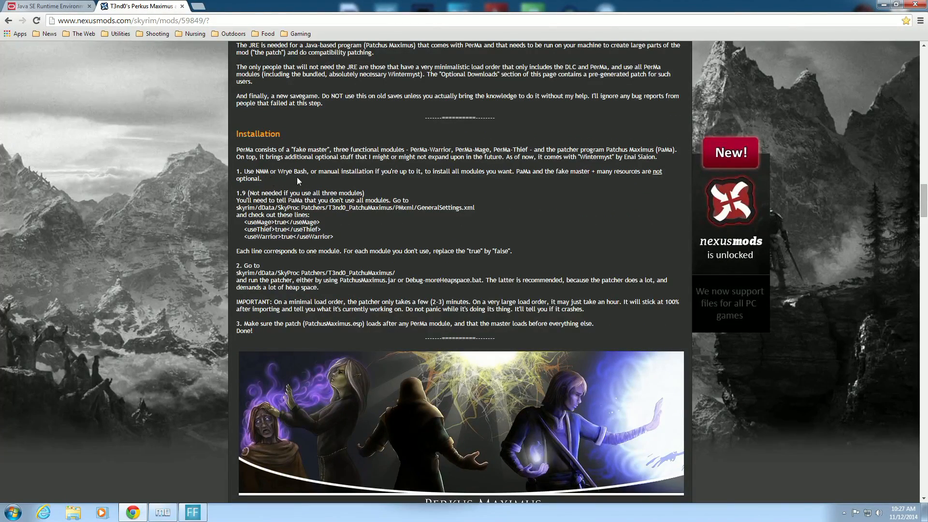
scroll(334, 217, down, 1)
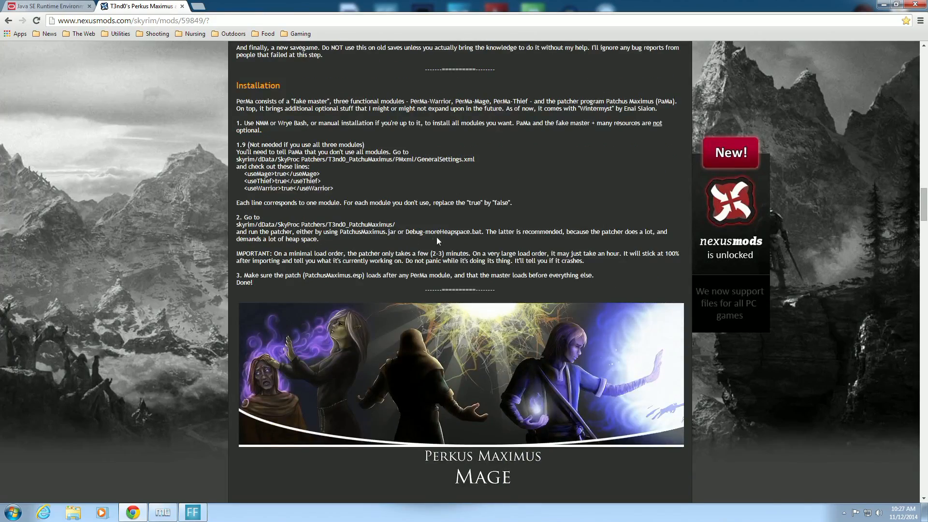
scroll(231, 239, down, 9)
scroll(228, 246, down, 12)
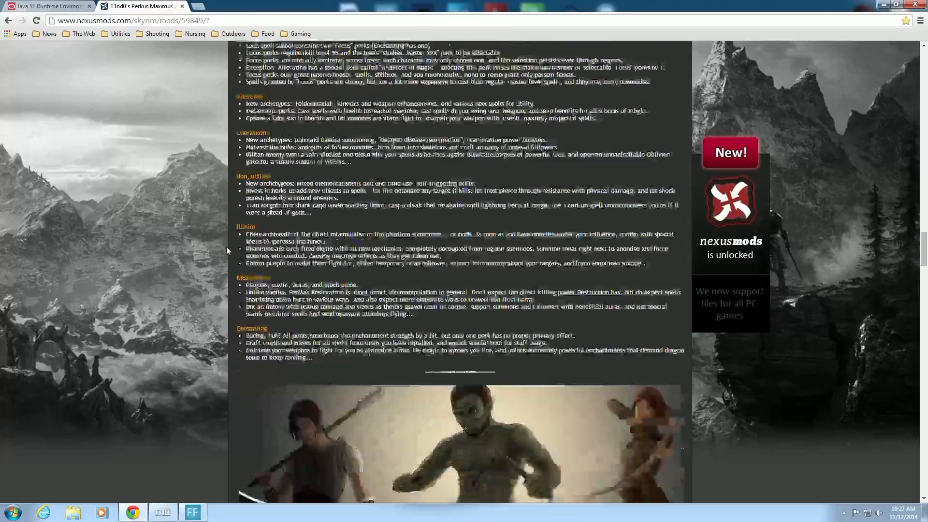
scroll(225, 245, down, 12)
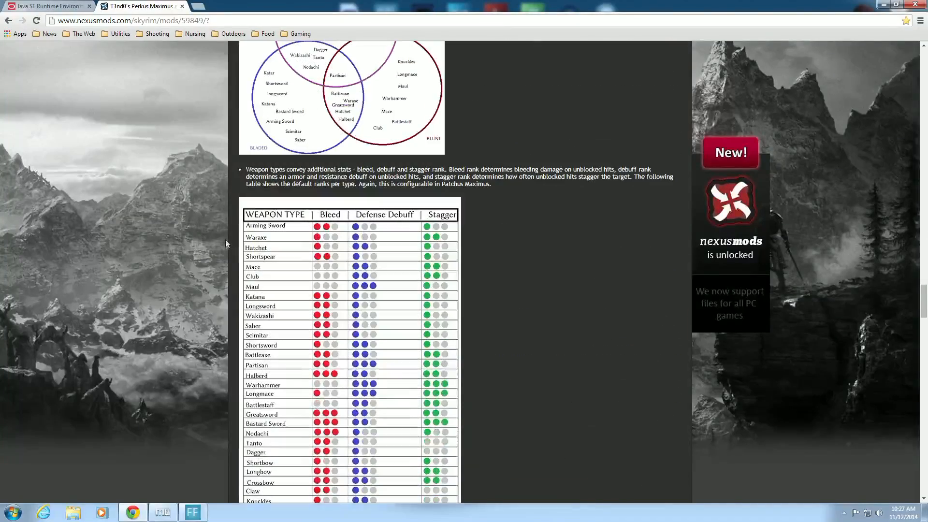
scroll(226, 239, down, 9)
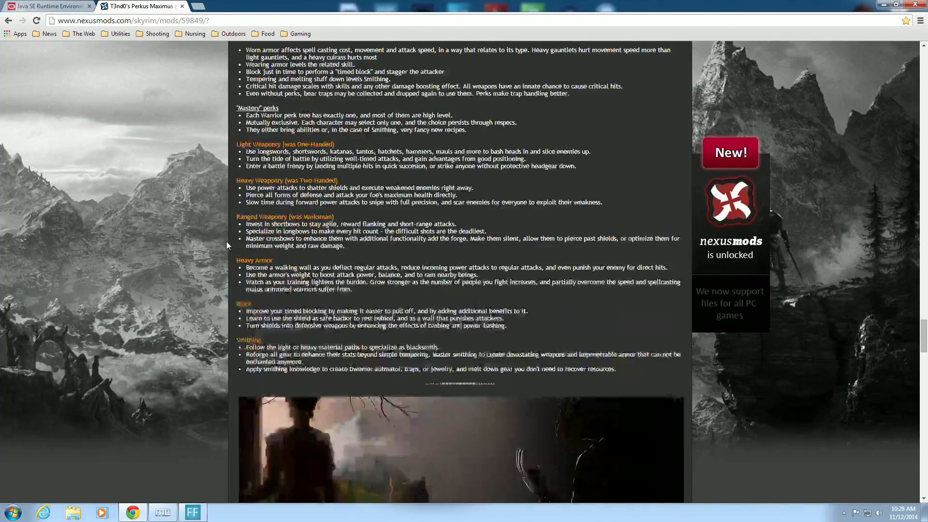
scroll(227, 241, down, 5)
scroll(227, 239, down, 1)
scroll(227, 239, down, 7)
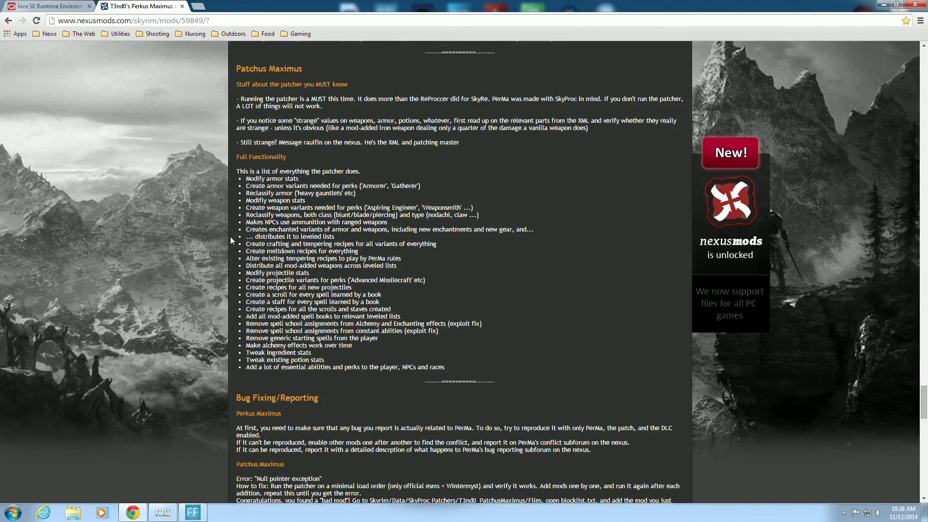
scroll(230, 240, down, 6)
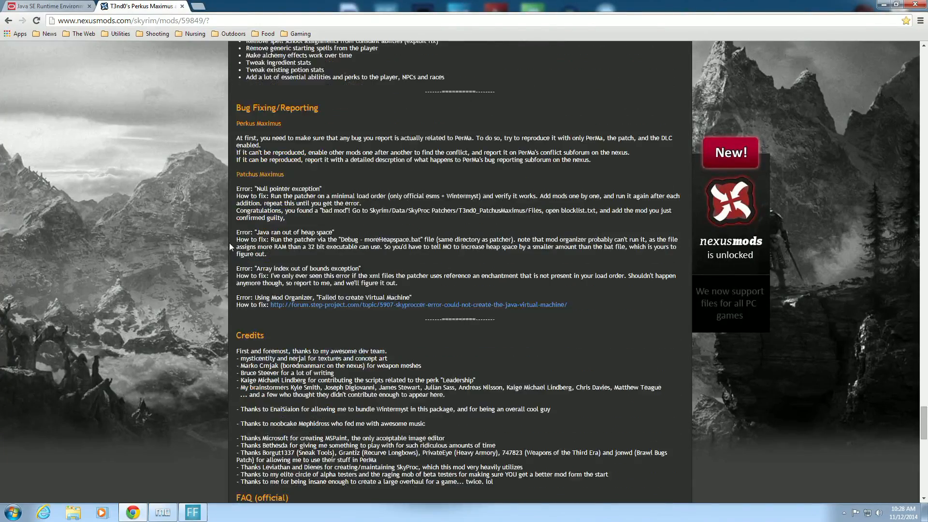
scroll(229, 242, down, 3)
- Open the Perkus Maximus file list showing the main and optional downloads
scroll(229, 236, up, 9)
scroll(231, 233, up, 20)
scroll(233, 237, up, 20)
scroll(230, 232, up, 20)
scroll(230, 229, up, 20)
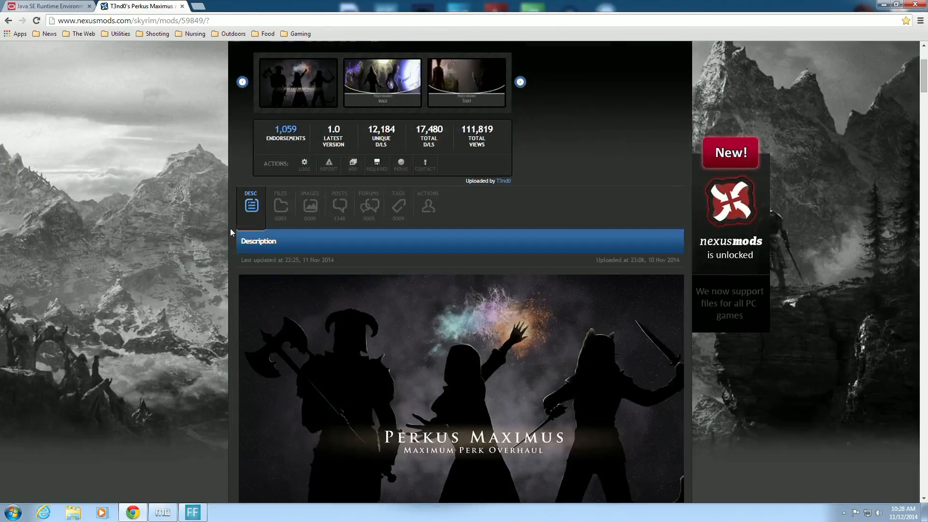
scroll(230, 228, up, 2)
click(280, 269)
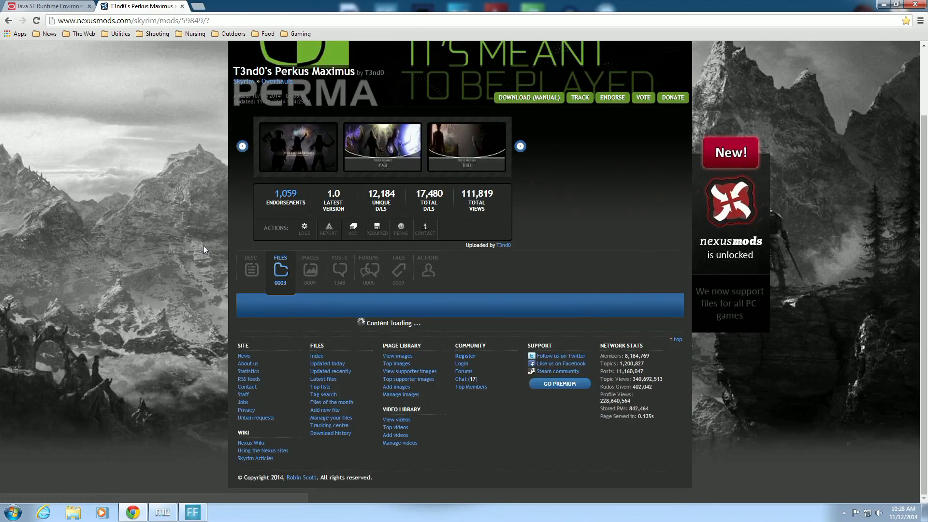
scroll(204, 246, down, 4)
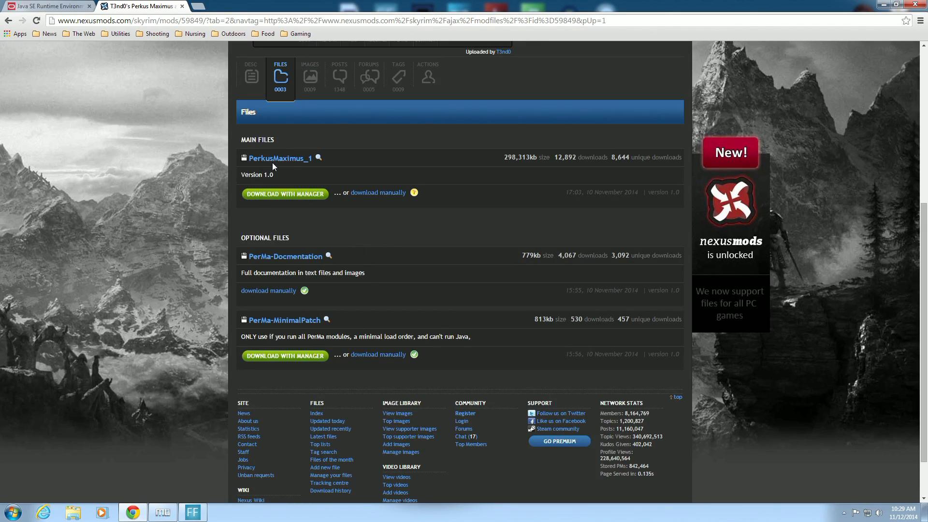
- Download the PerkusMaximus_1 main file with the mod manager, accepting the requirements notice, and show Mod Organizer's downloads
click(265, 193)
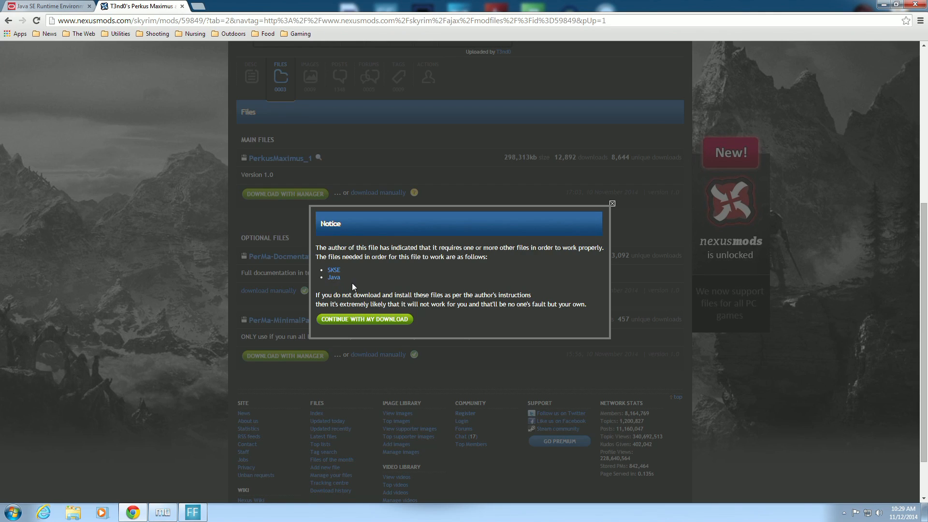
click(357, 321)
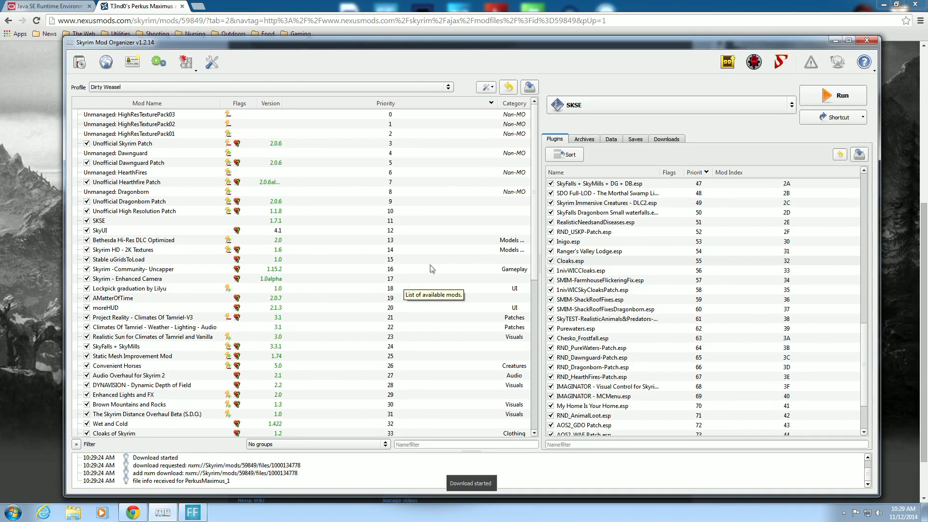
click(664, 140)
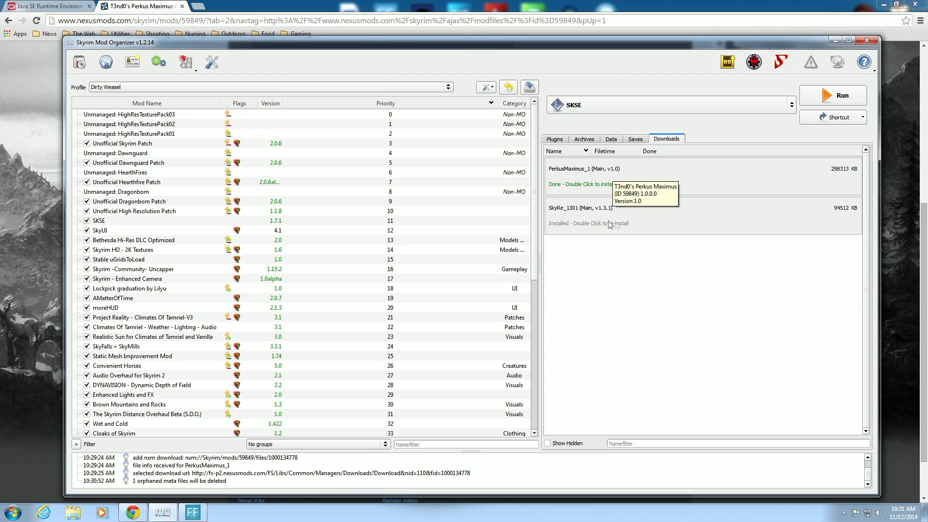
- Install PerkusMaximus_1 with the Warrior, Thief, Mage and Expansion 1 - Wintermyst Enchantments options enabled
double_click(601, 183)
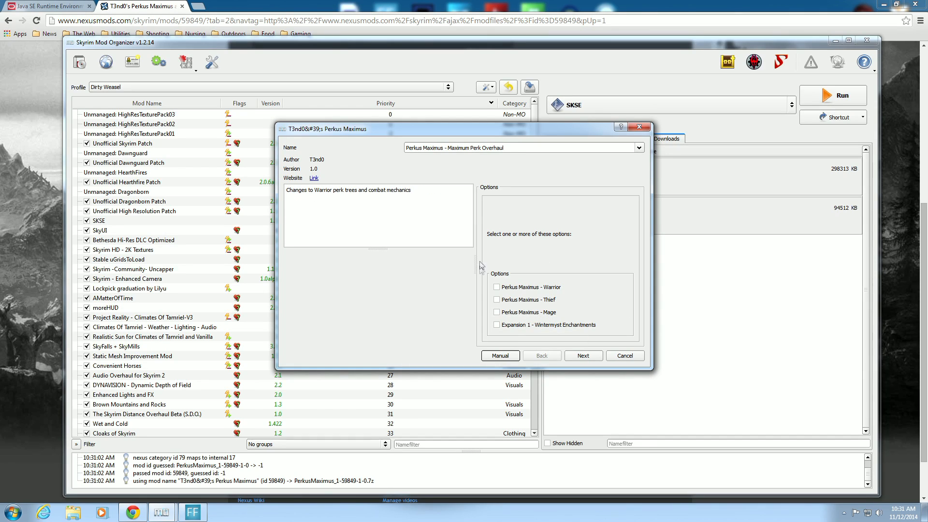
click(496, 288)
click(496, 300)
click(497, 312)
click(497, 325)
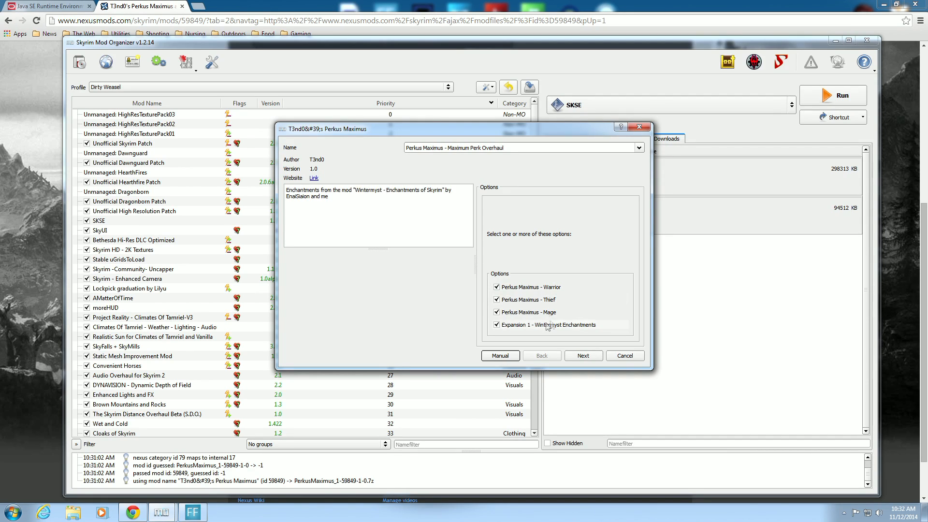
click(573, 356)
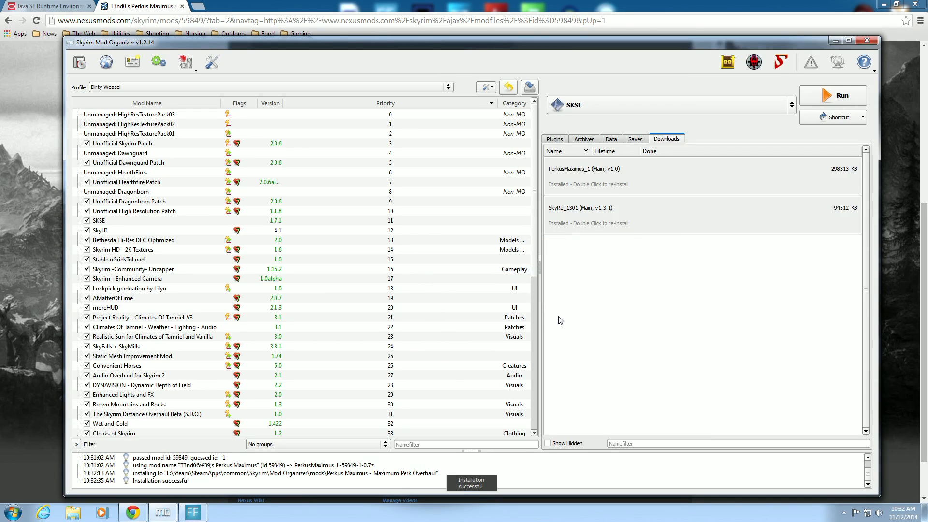
- Activate the Perkus Maximus - Maximum Perk Overhaul mod and check its plugins in the load order
click(557, 140)
click(535, 369)
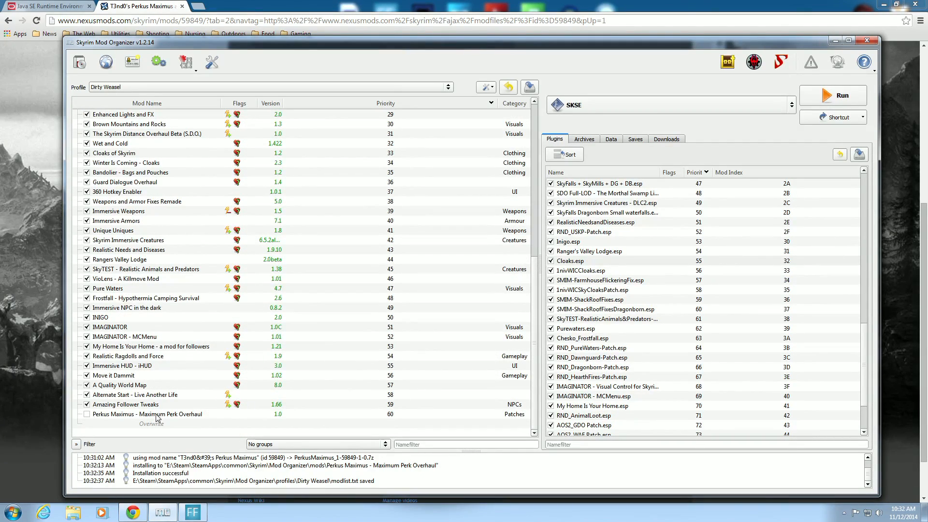
click(87, 415)
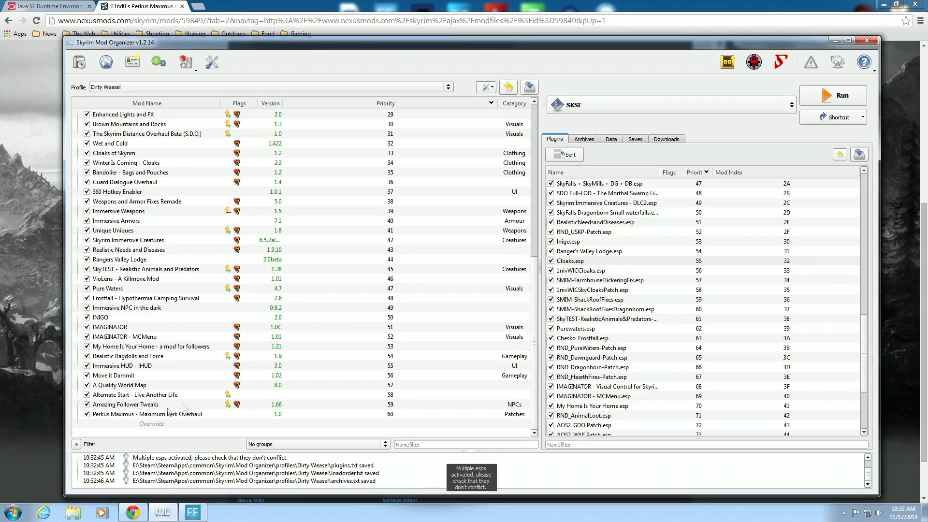
scroll(865, 360, down, 3)
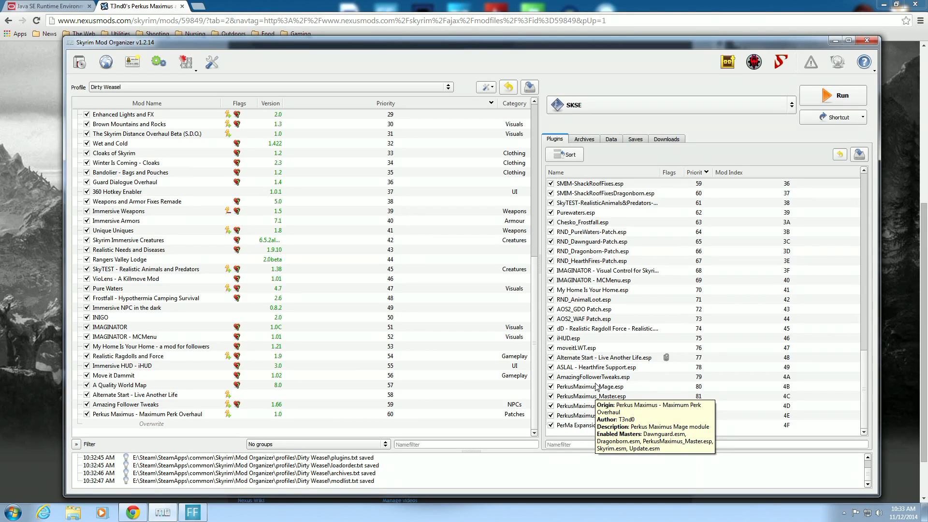
- Sort the plugins with LOOT, apply the calculated load order, and return to Mod Organizer to review the new order
click(727, 62)
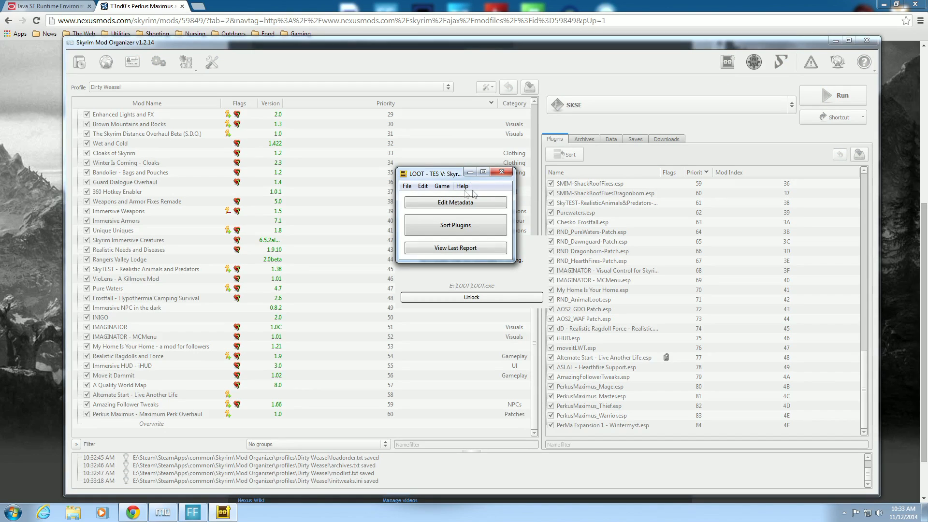
click(445, 228)
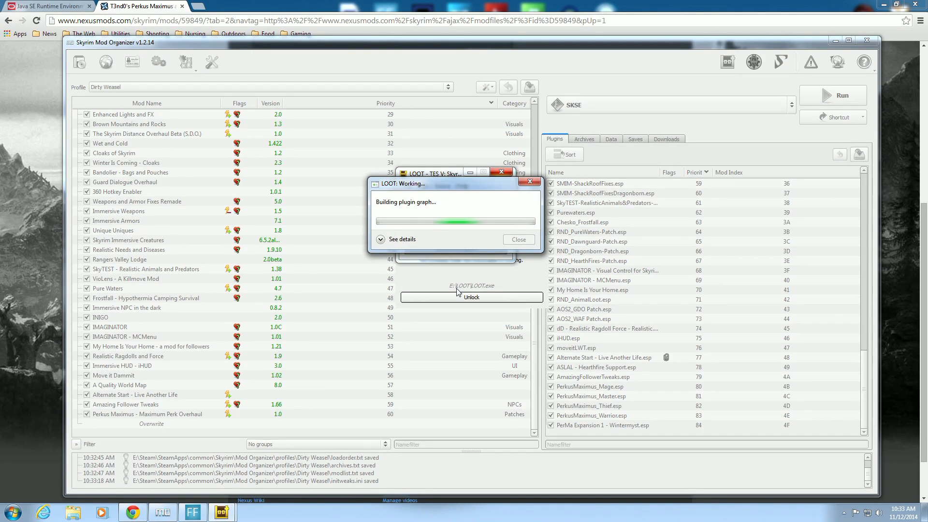
click(867, 360)
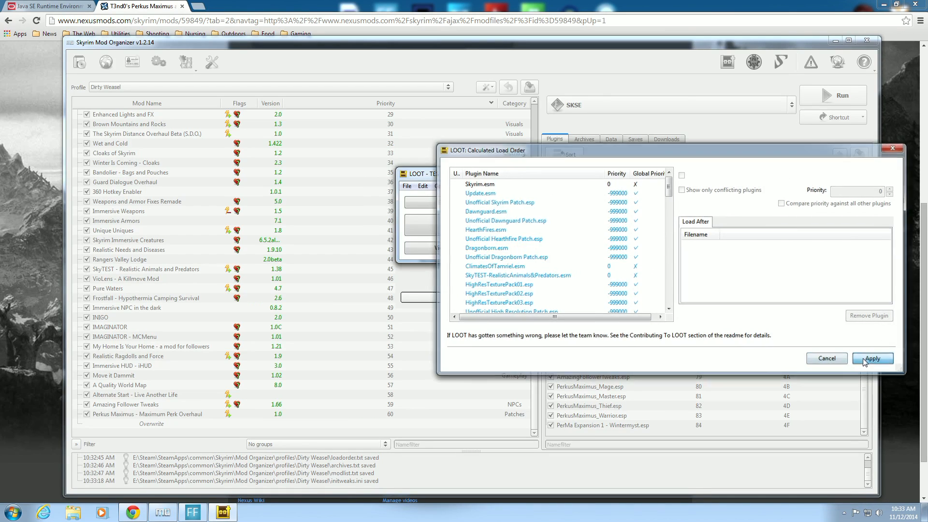
click(660, 59)
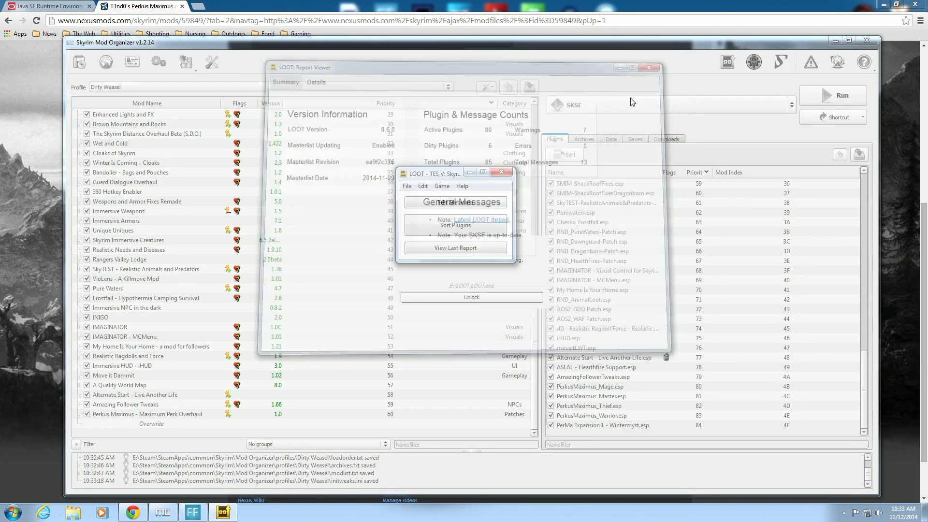
click(502, 172)
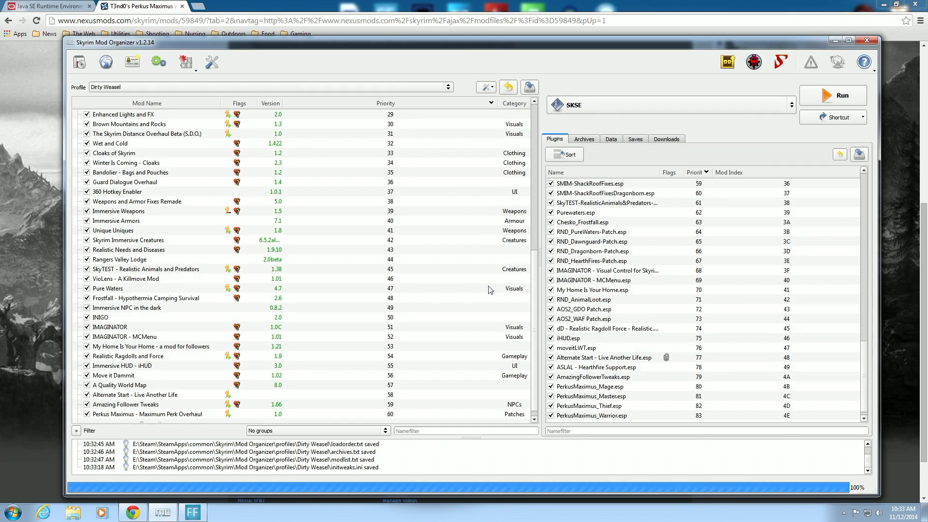
drag(866, 365, 861, 352)
scroll(861, 358, down, 1)
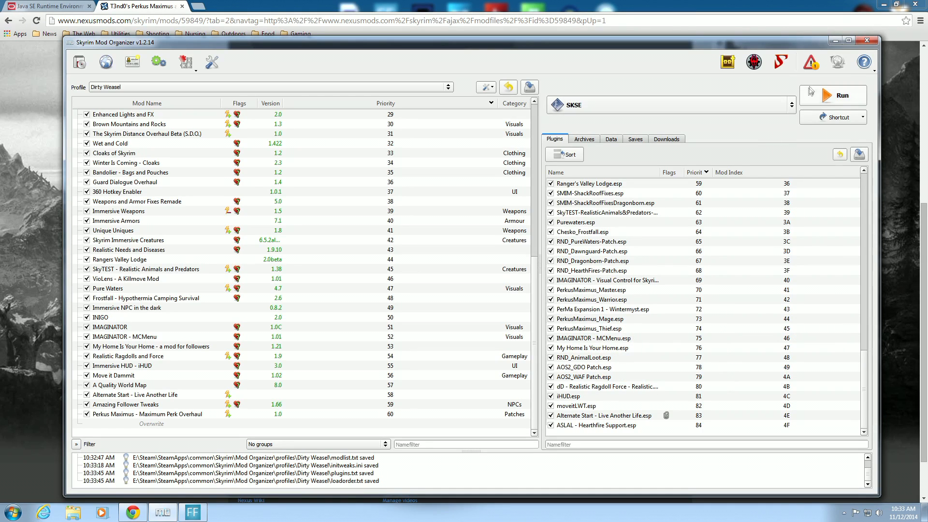
- Fix the potential mod order problem by letting Mod Organizer move Alternate Start - Live Another Life after Perkus Maximus
click(811, 62)
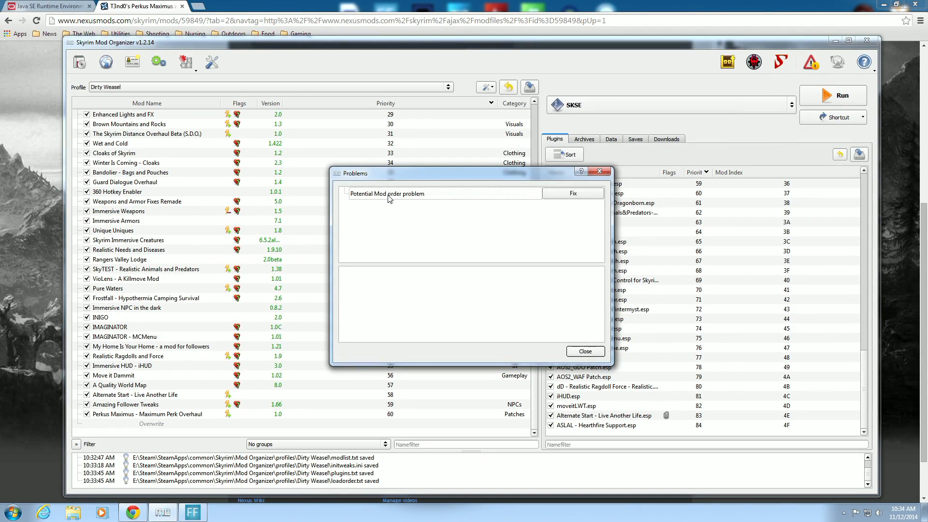
click(551, 195)
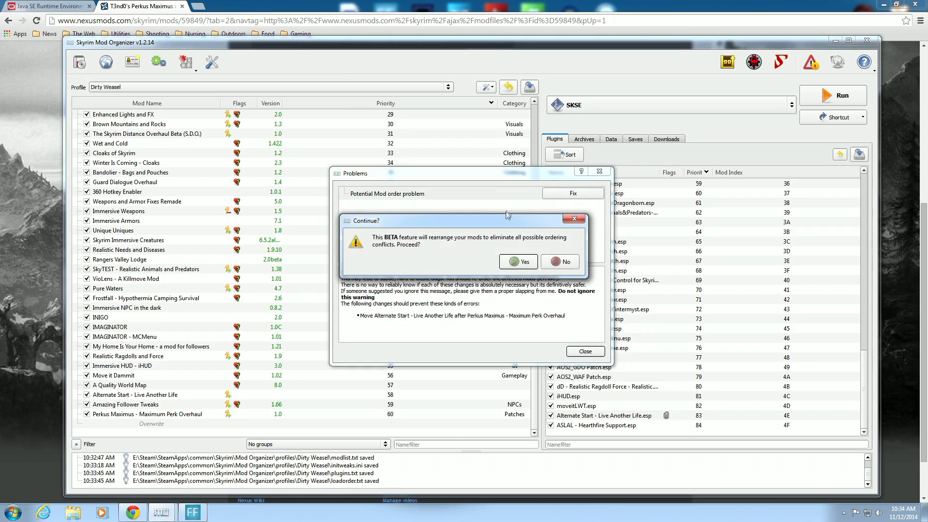
click(558, 261)
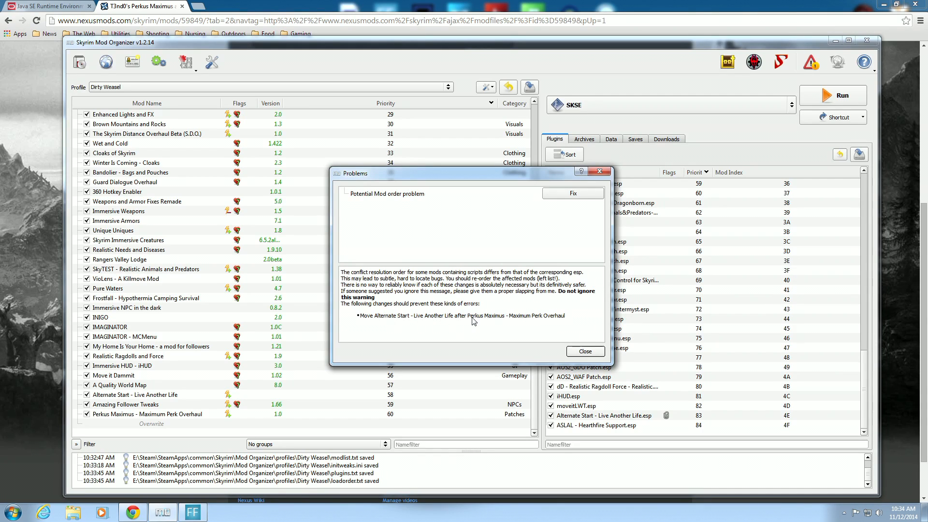
click(565, 198)
click(526, 267)
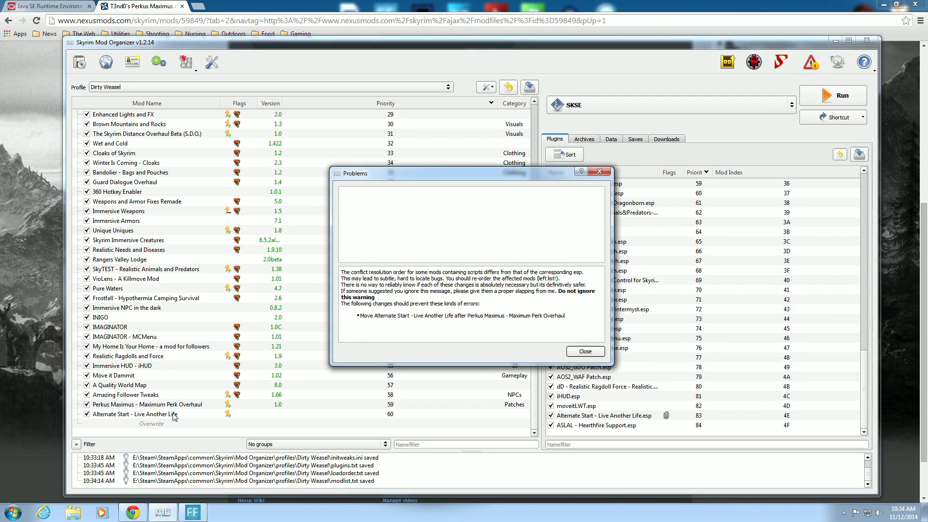
click(576, 351)
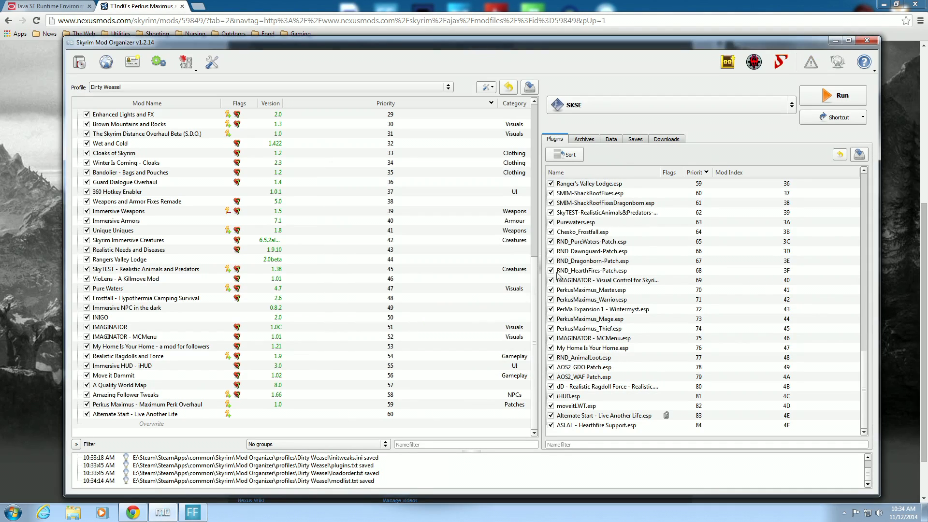
- Switch to the browser and examine Oracle's Java SE Runtime Environment 8 downloads for the Windows installers, then minimize the browser
mouse_move(865, 377)
mouse_down()
mouse_move(865, 324)
mouse_move(865, 380)
mouse_up()
click(831, 44)
click(879, 6)
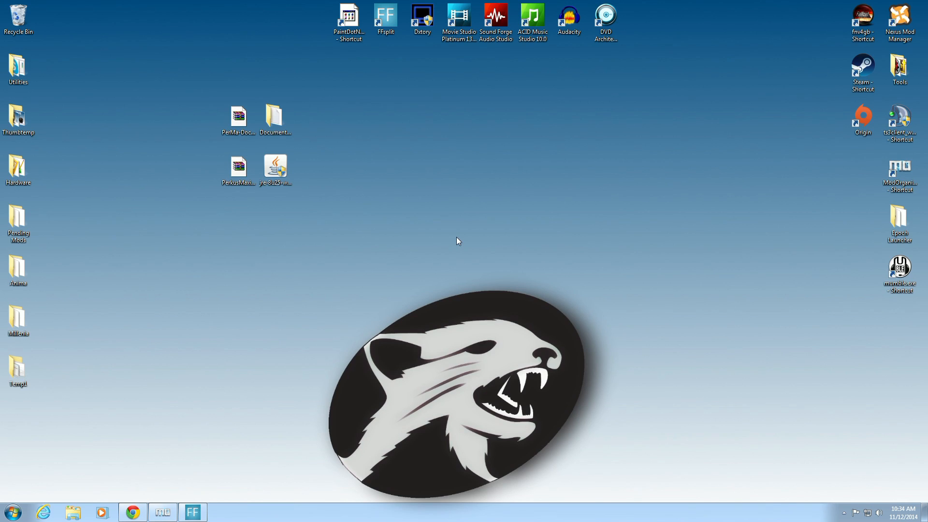
click(133, 513)
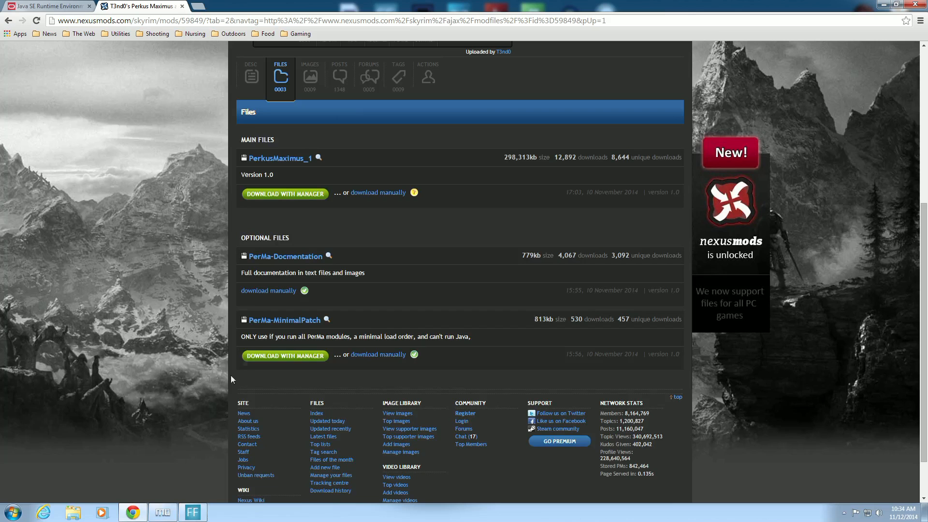
click(40, 7)
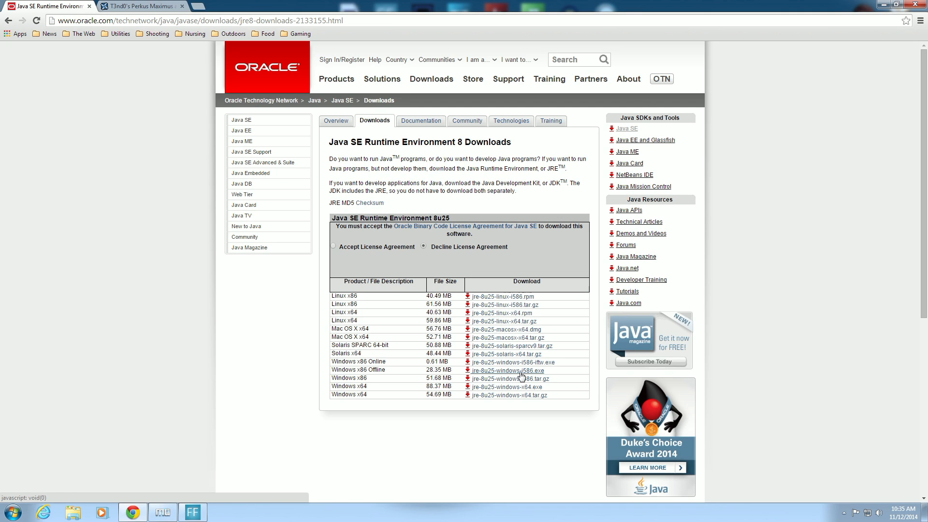
click(883, 5)
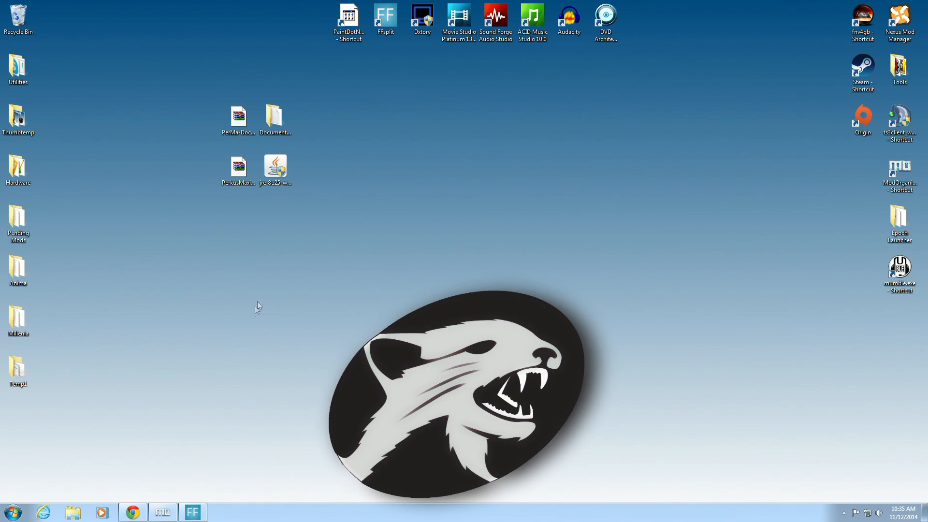
- Look for a Java folder in both Program Files and Program Files (x86) on drive C, then close the file window
click(73, 513)
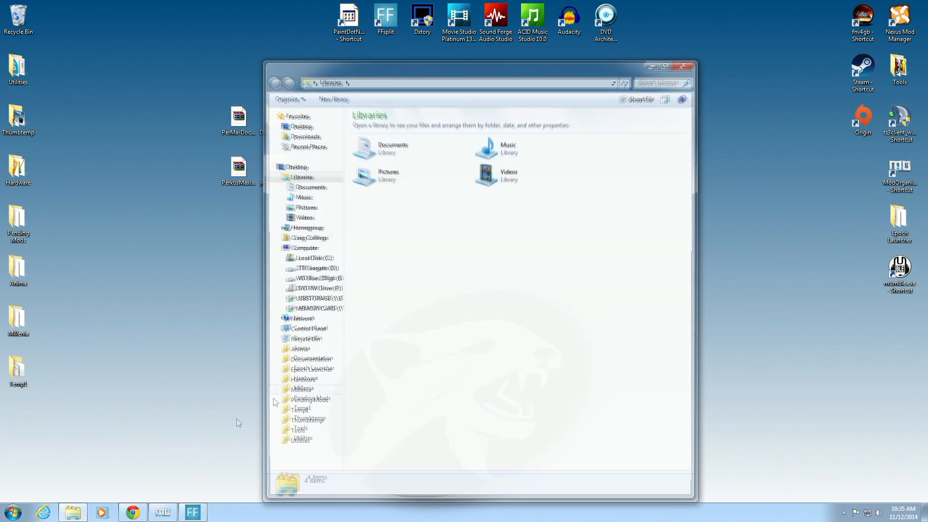
click(325, 263)
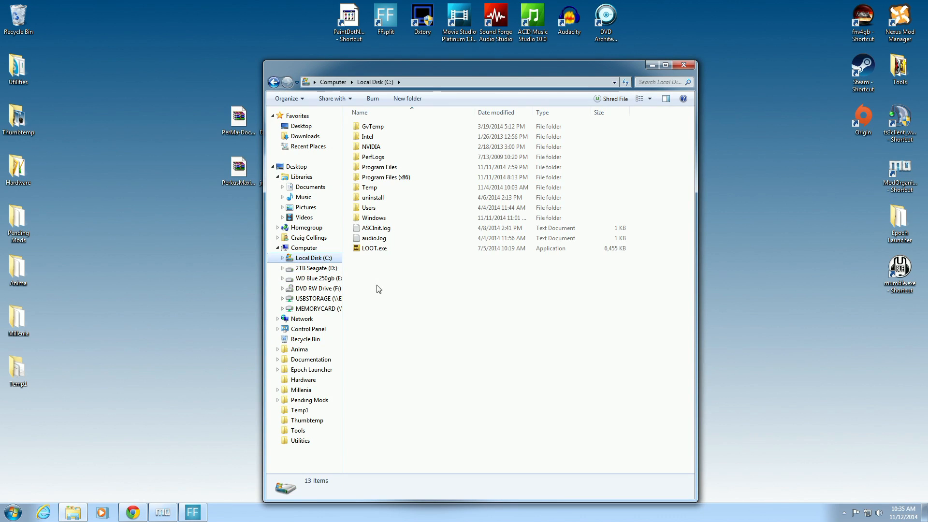
double_click(409, 168)
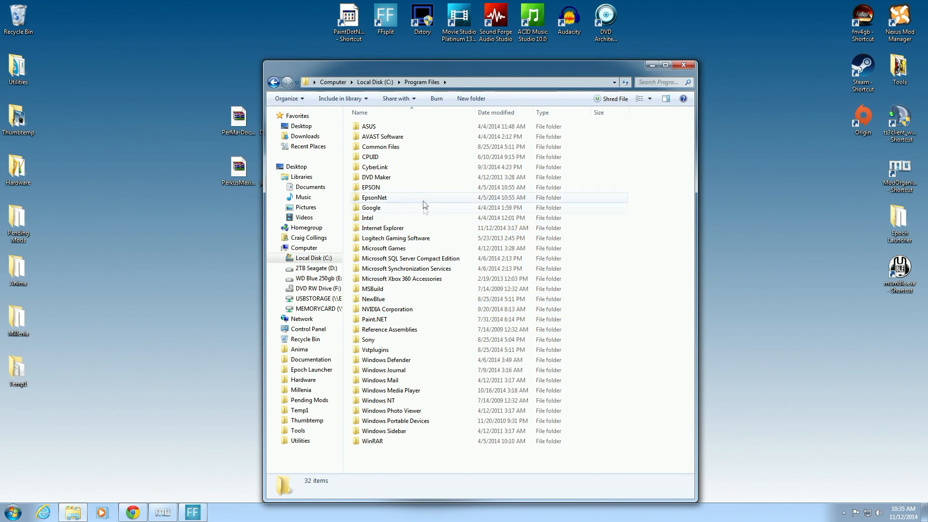
click(273, 84)
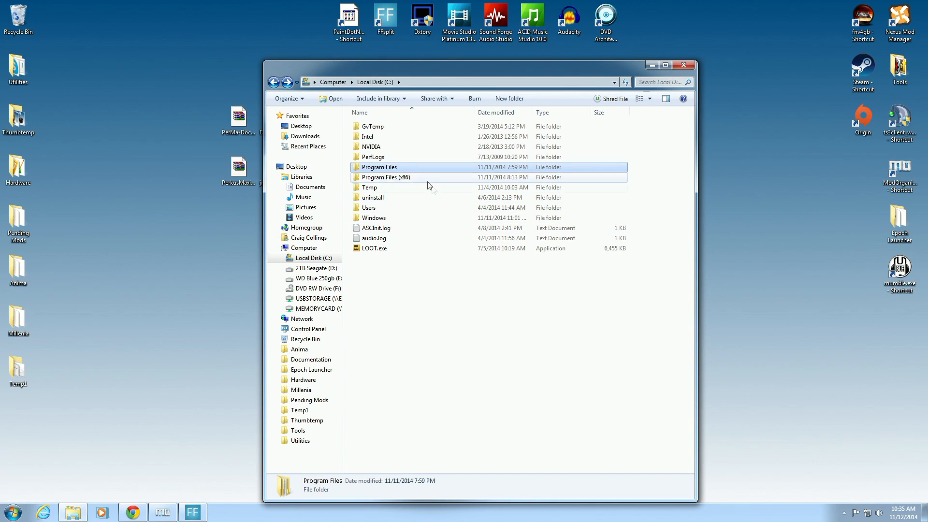
click(411, 182)
double_click(410, 178)
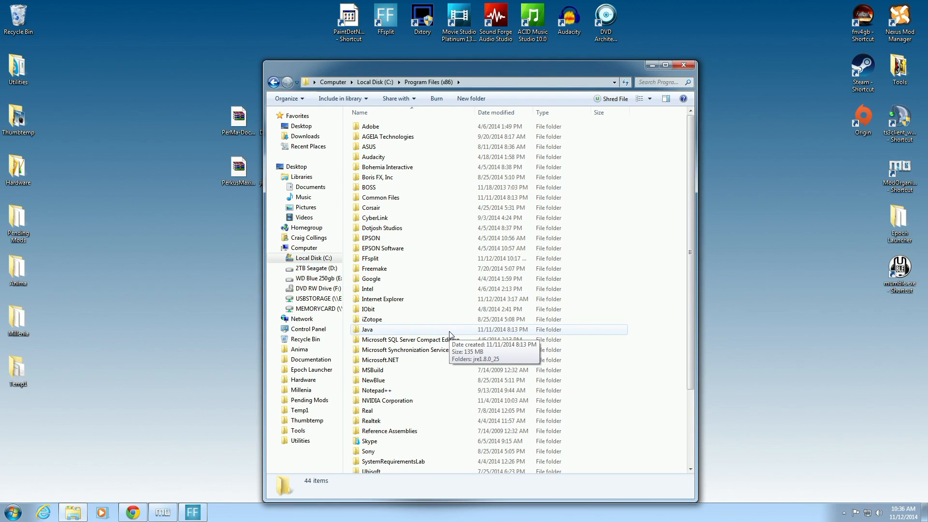
click(686, 66)
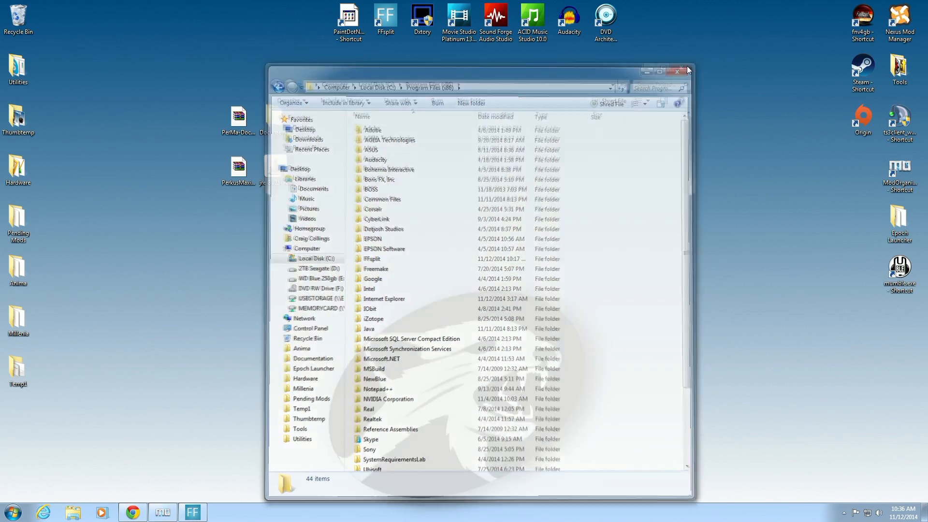
- Move the Java installer to the middle of the desktop and open the Java folder in Program Files (x86) on drive C
drag(275, 168, 462, 244)
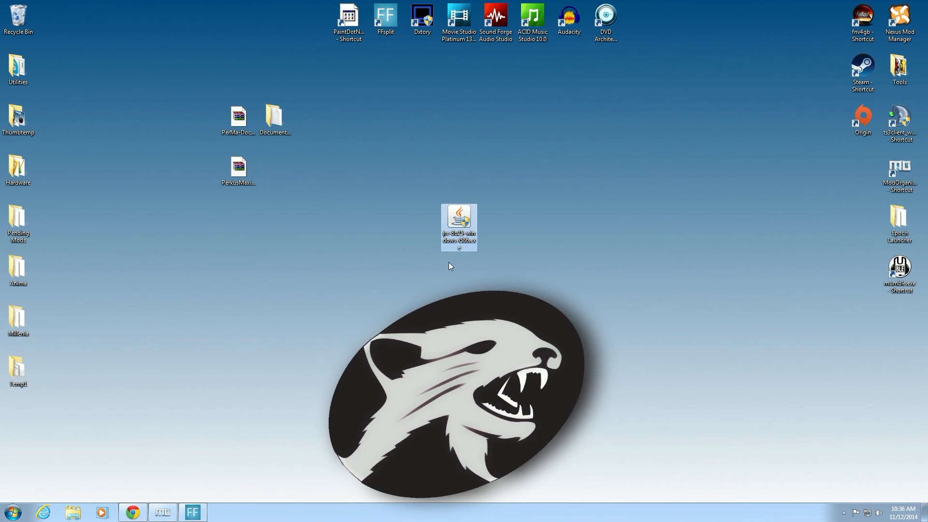
click(73, 512)
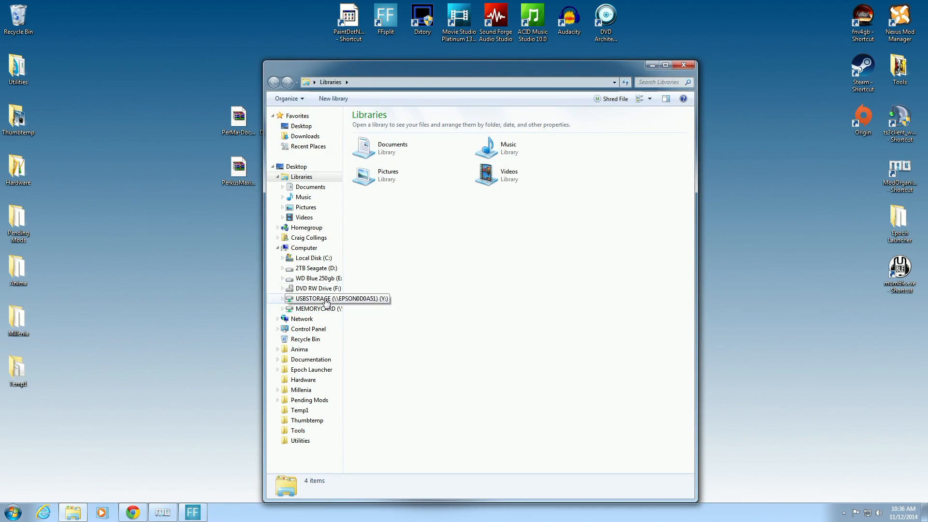
click(313, 258)
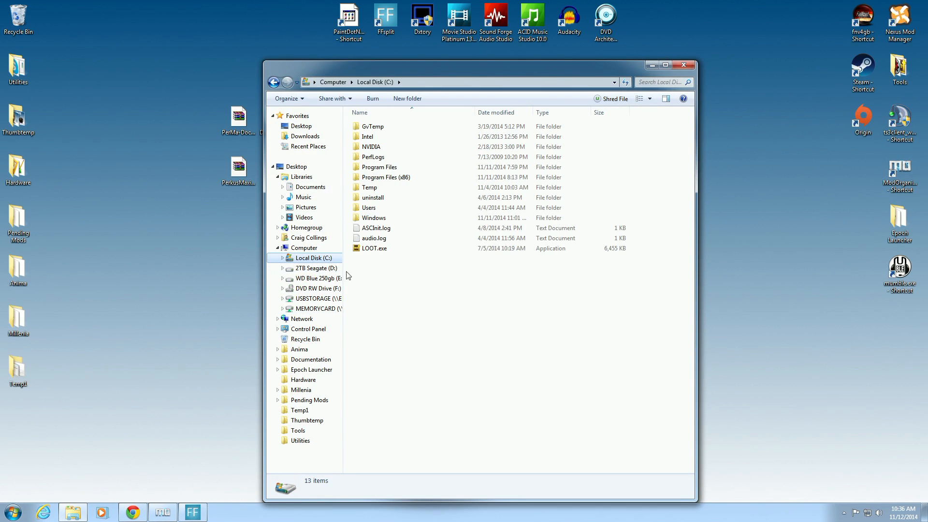
double_click(411, 179)
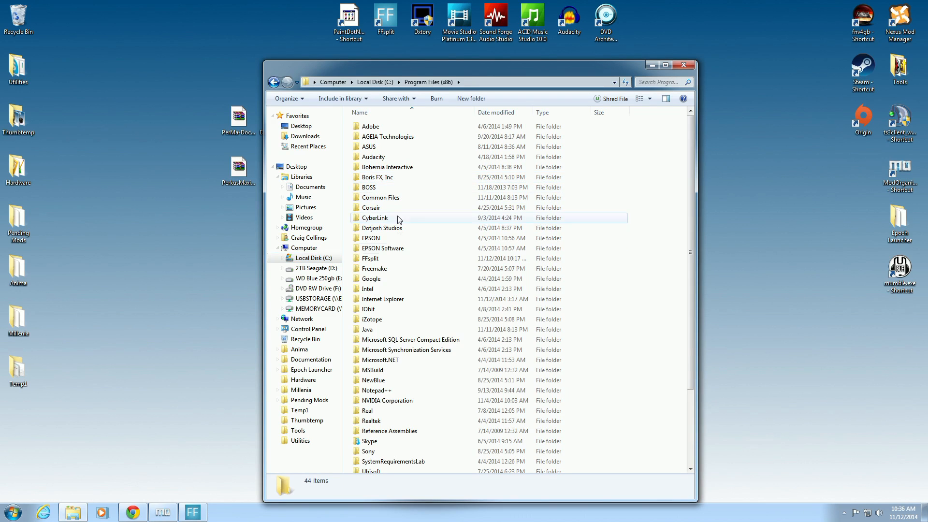
double_click(401, 331)
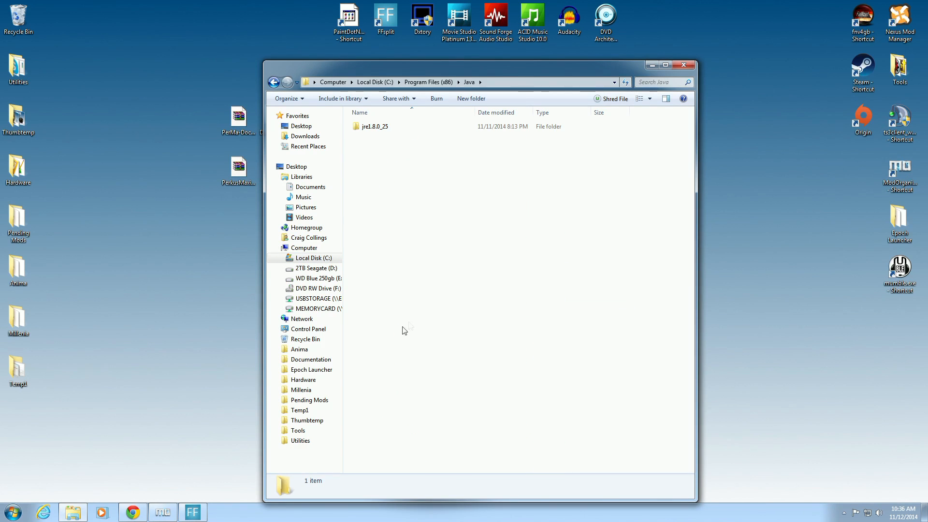
- Examine the files in the bin folder inside jre1.8.0_25, then close the file window
double_click(369, 128)
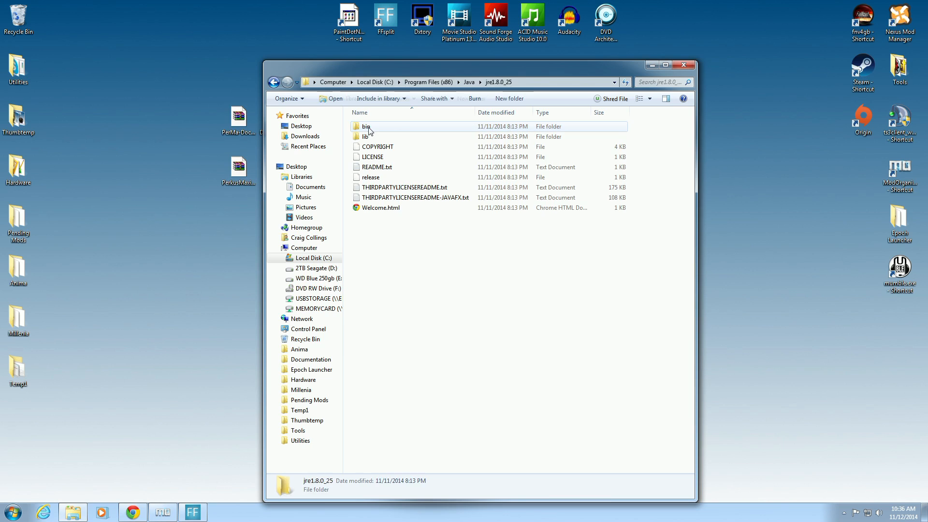
click(395, 127)
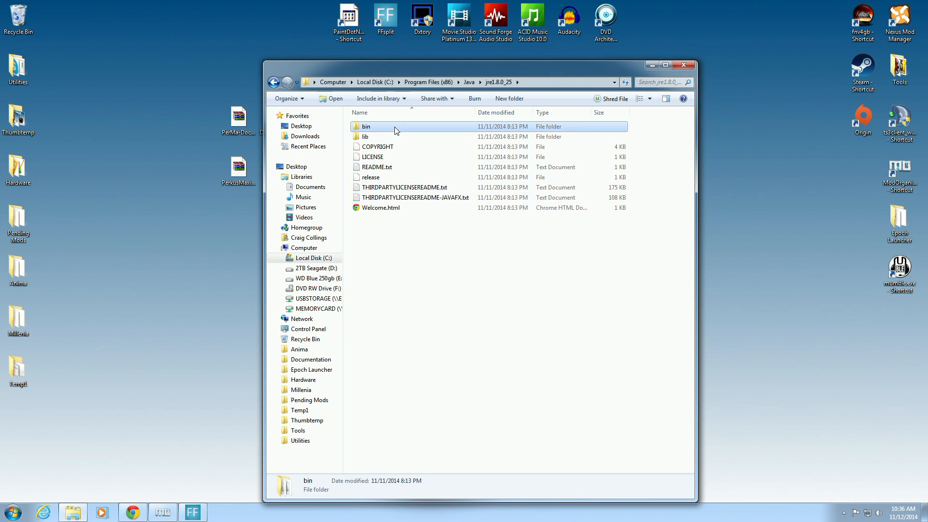
double_click(396, 130)
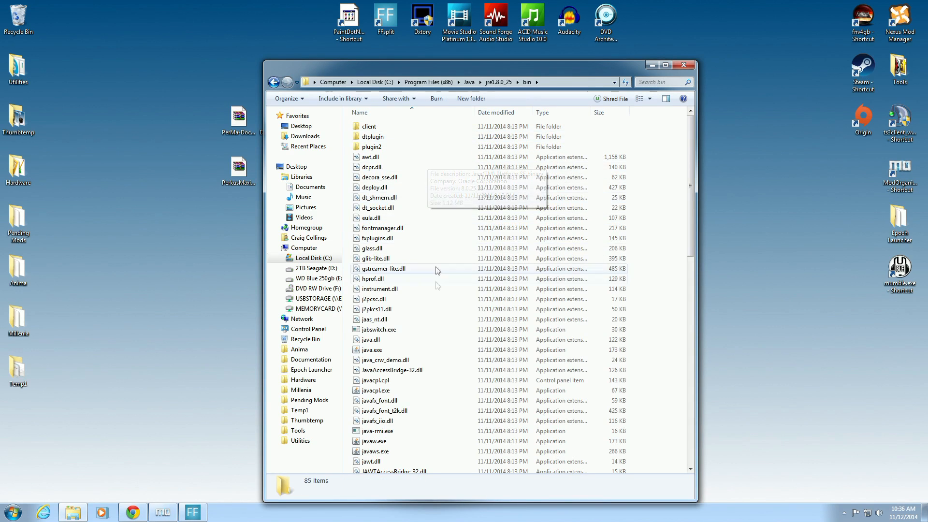
scroll(439, 293, down, 1)
scroll(440, 294, down, 3)
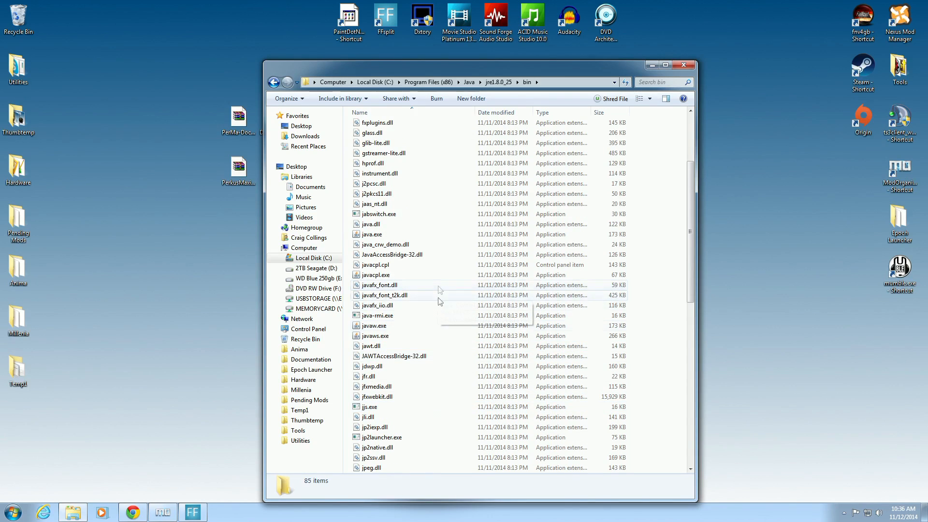
scroll(439, 292, up, 4)
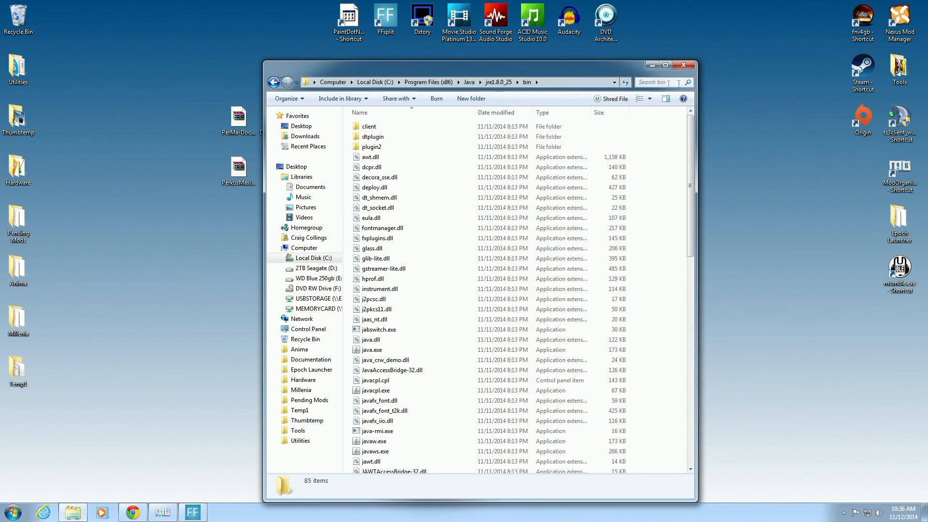
click(694, 69)
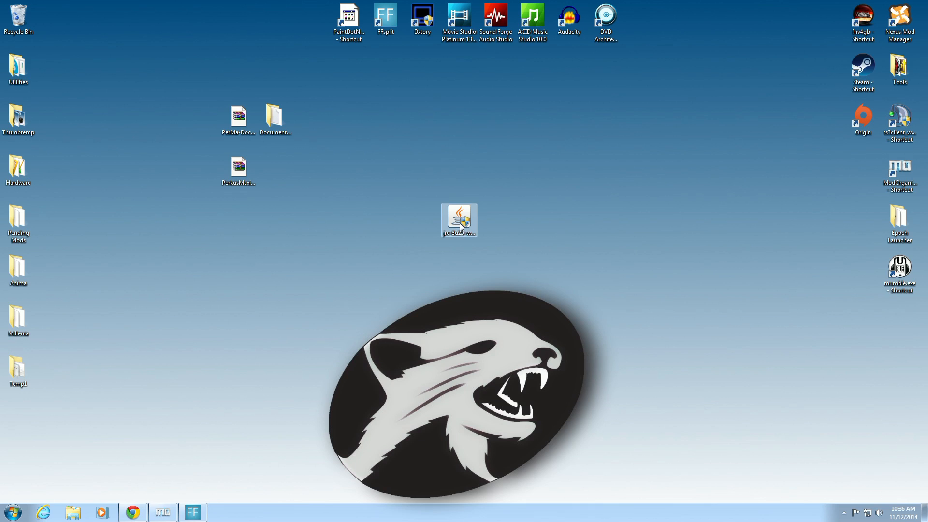
- Move the Java installer beside the Recycle Bin, then switch to Mod Organizer and remove the PatchusMaximus entry from its executables
drag(70, 29, 69, 29)
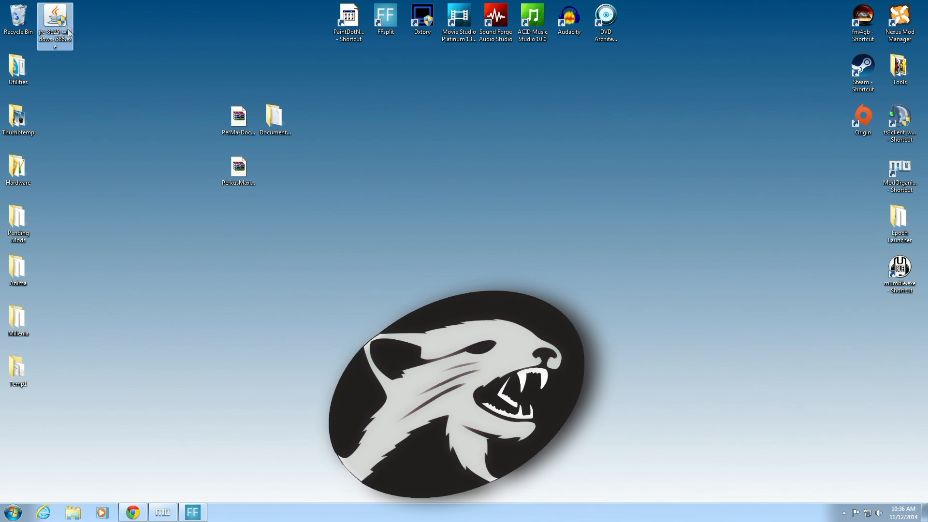
click(170, 514)
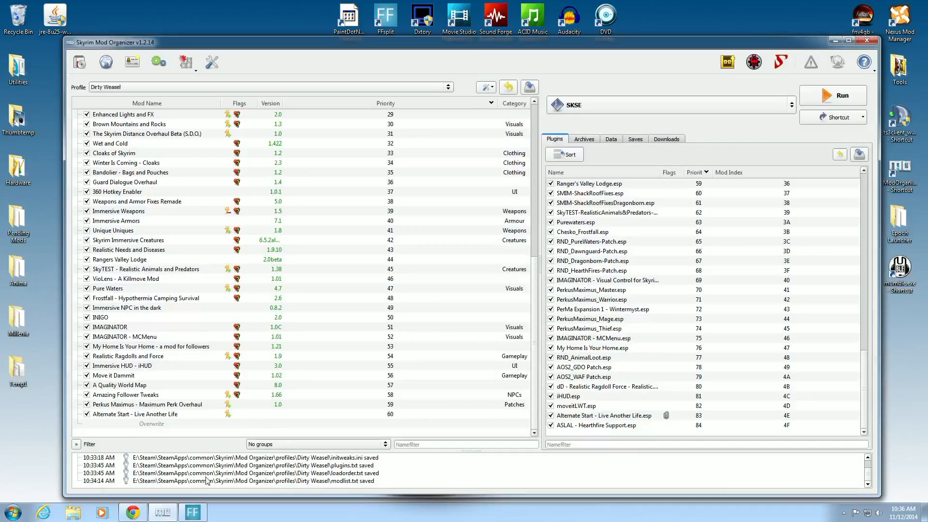
click(611, 140)
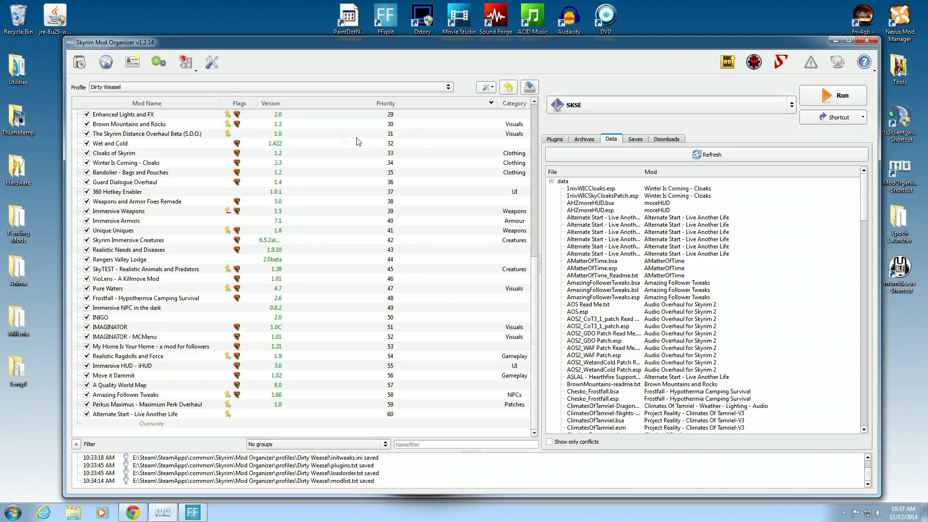
click(158, 62)
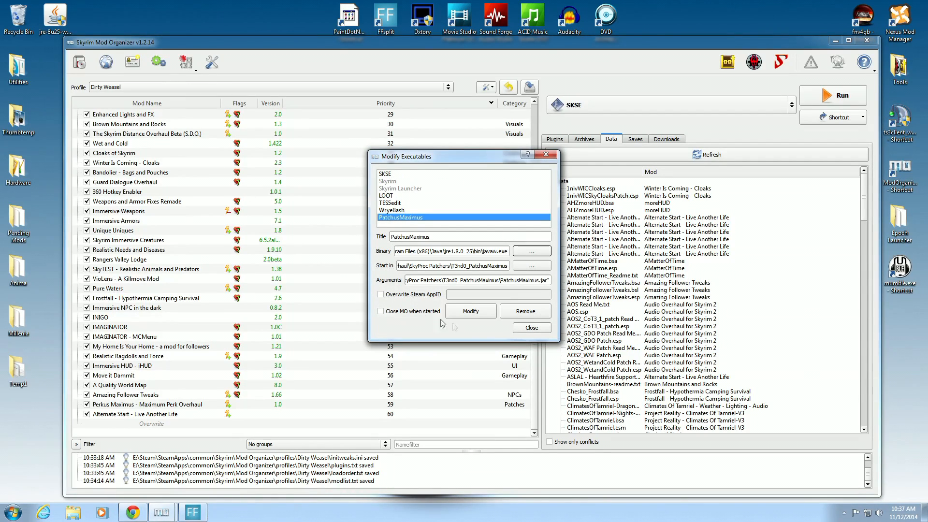
click(511, 314)
click(479, 262)
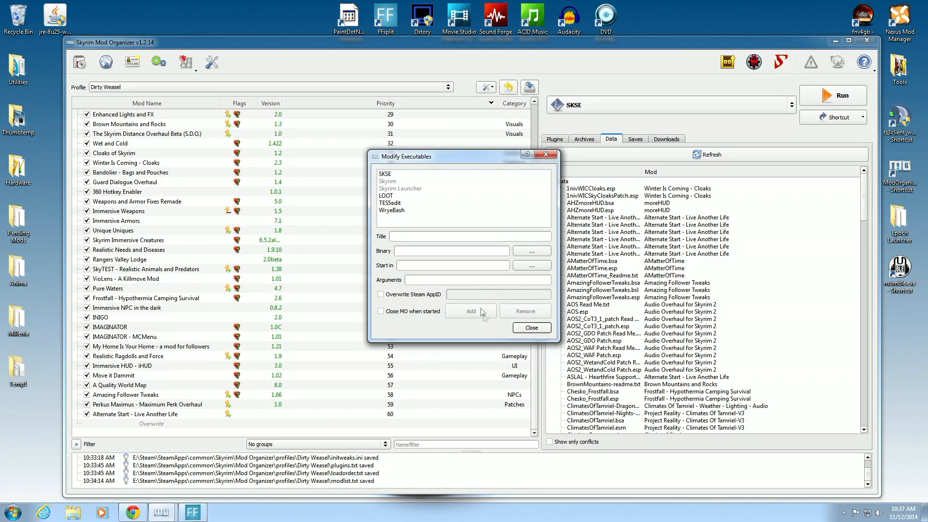
click(518, 329)
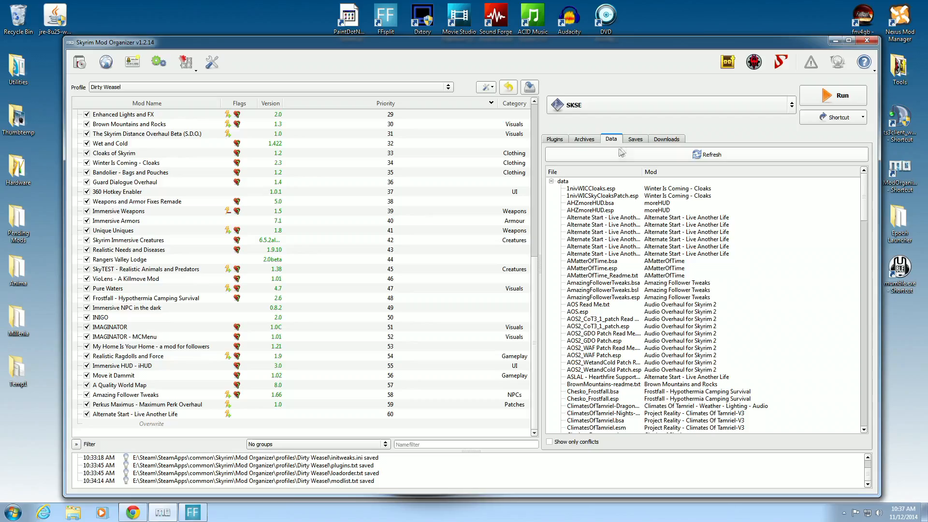
- Add PatchusMaximus.jar from SkyProc Patchers > T3nd0_PatchusMaximus in the mod data as an executable named PatchusMaximus
drag(865, 205, 869, 419)
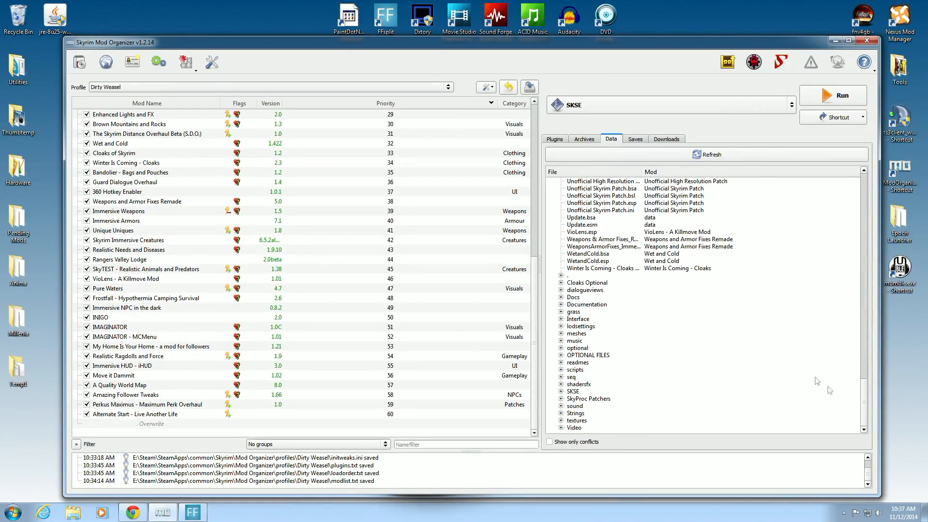
click(560, 399)
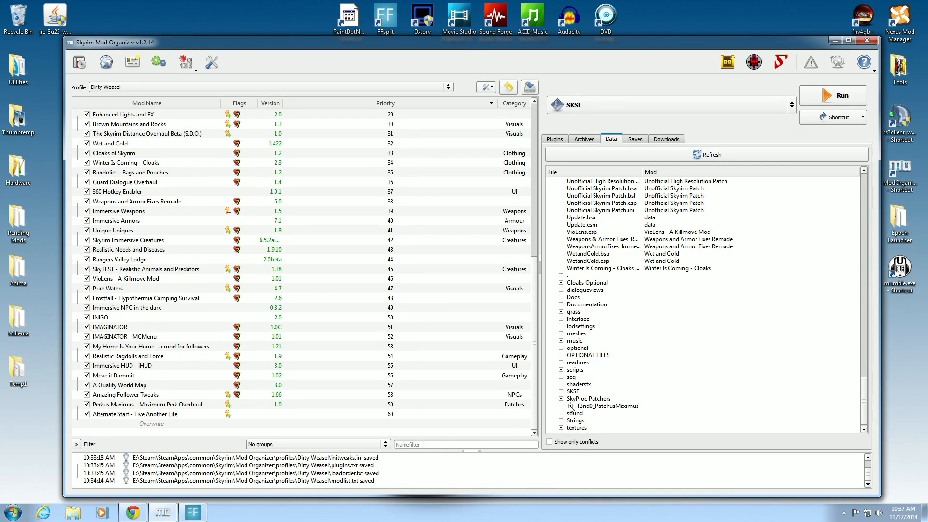
click(571, 406)
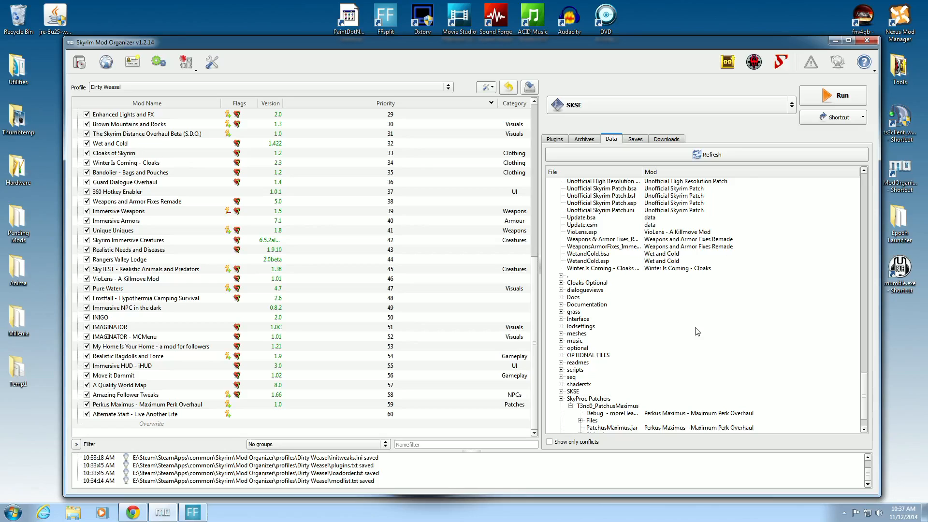
scroll(697, 332, down, 2)
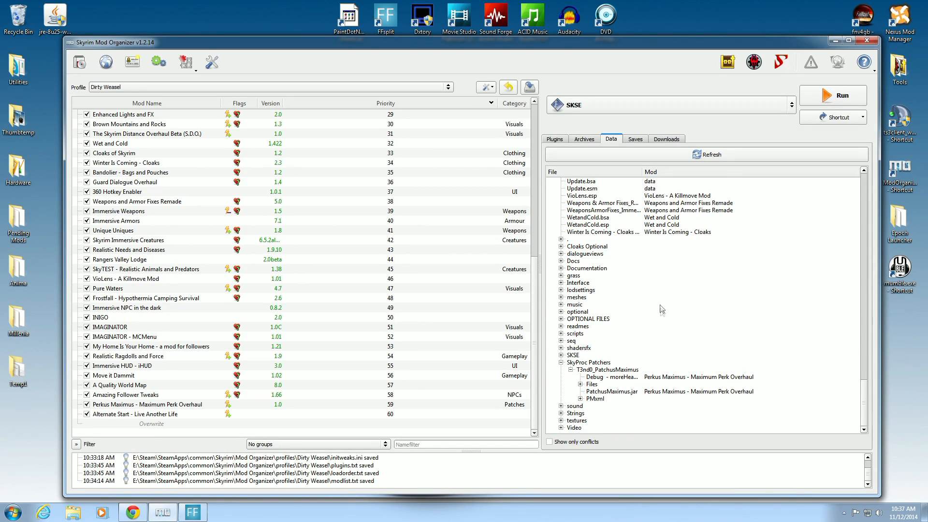
click(619, 392)
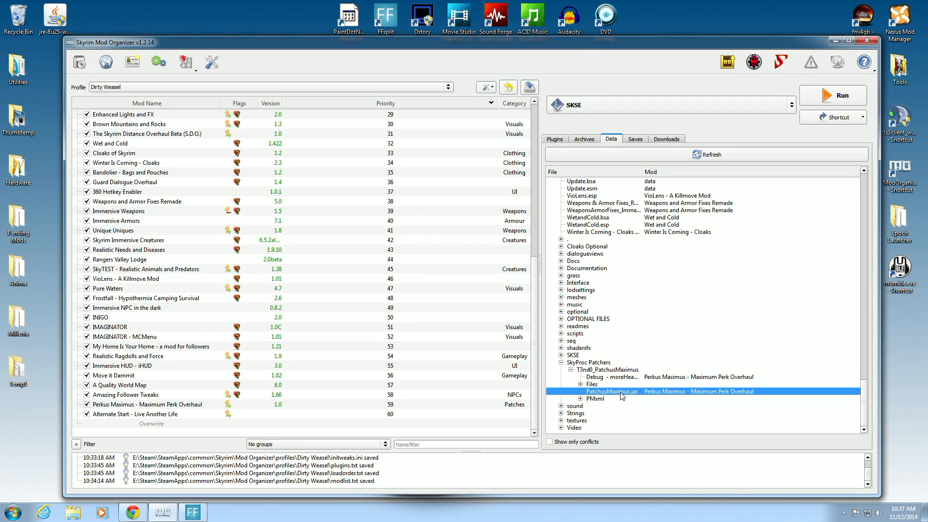
right_click(623, 397)
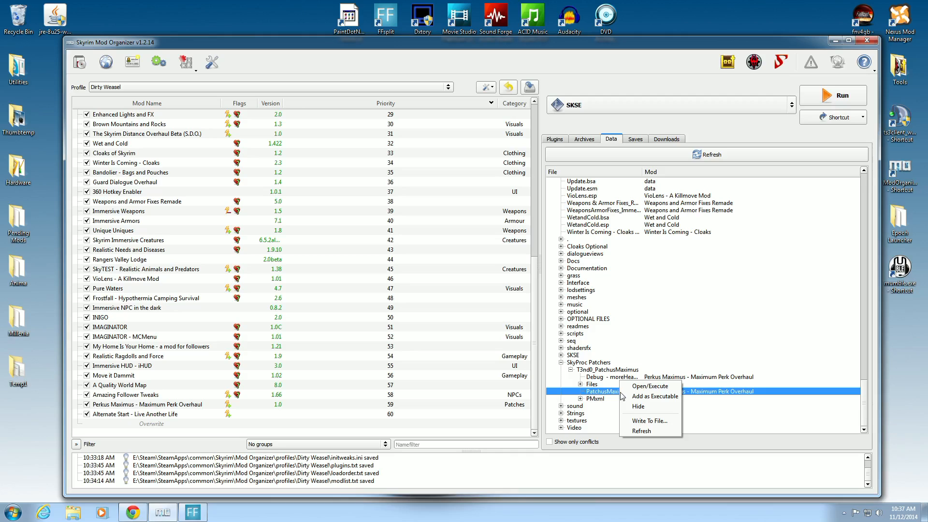
click(626, 398)
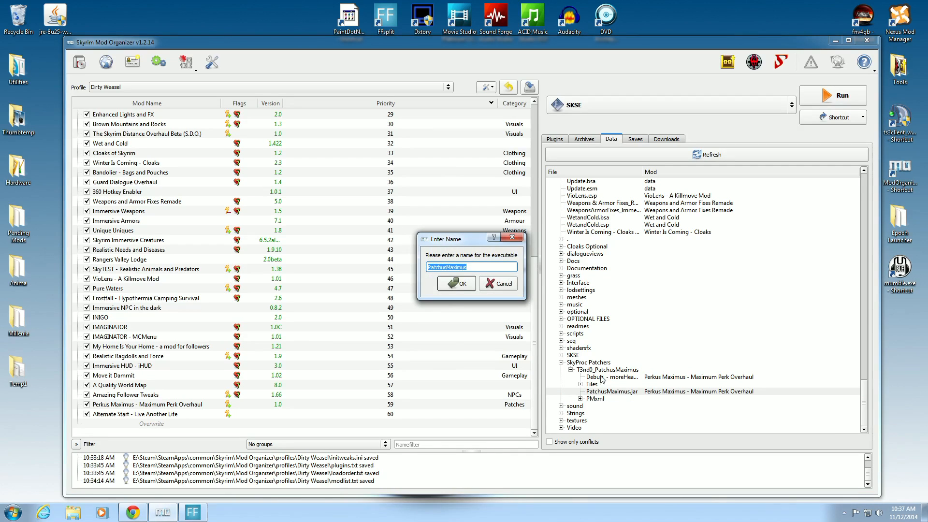
click(449, 287)
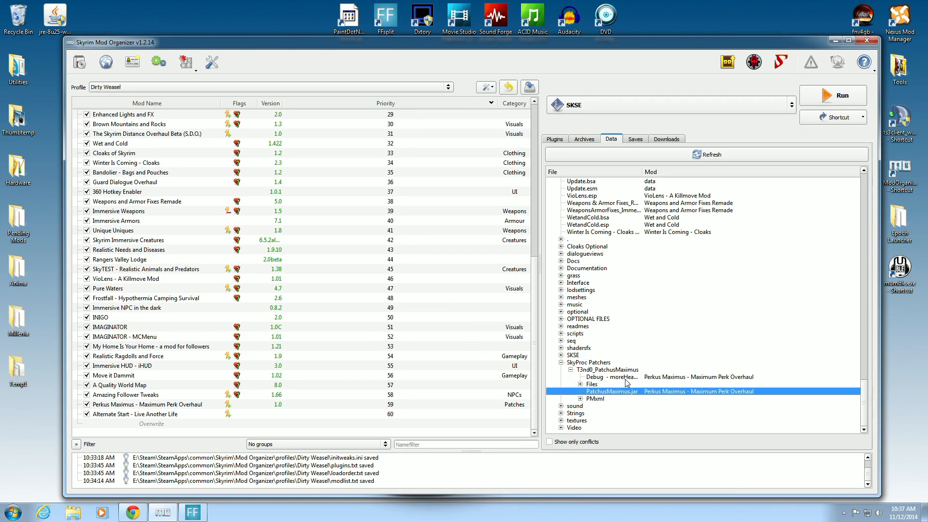
- Add the Debug - moreHeapspace file from the T3nd0_PatchusMaximus folder as an executable, accepting the suggested name
click(621, 379)
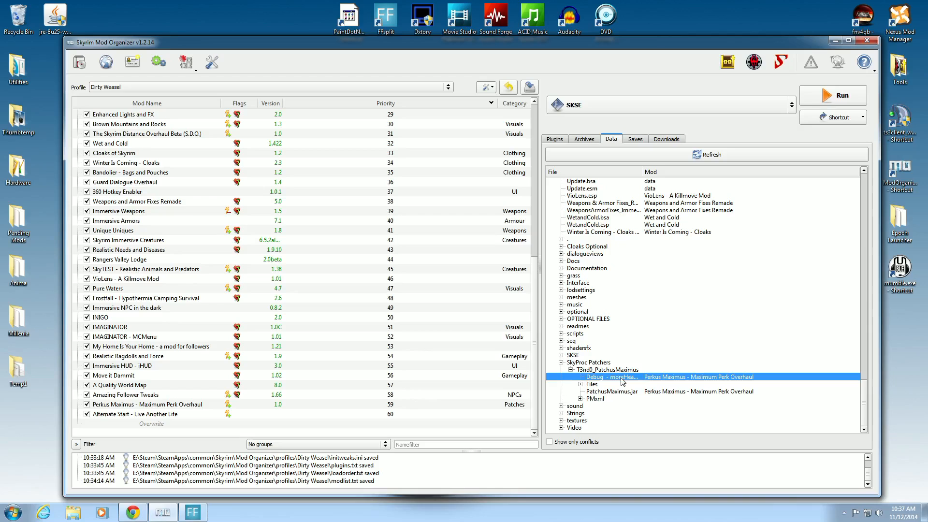
right_click(623, 381)
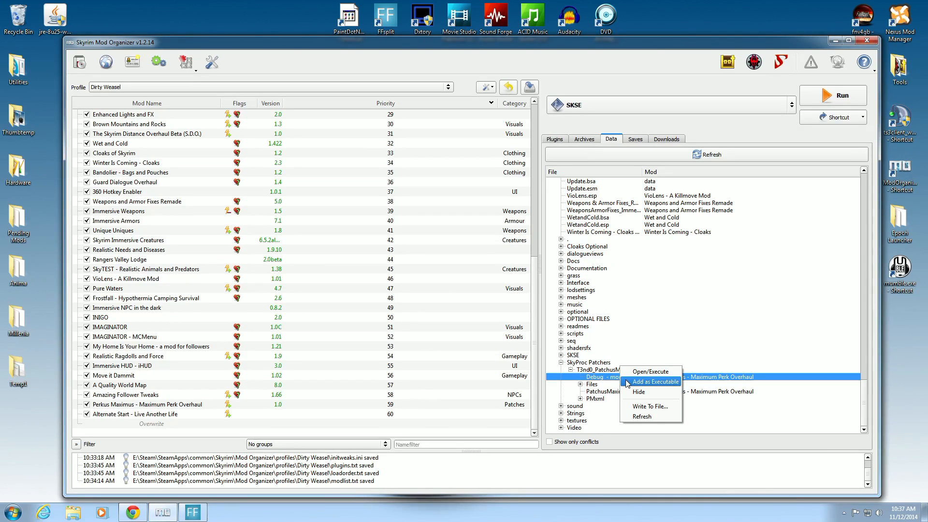
click(627, 382)
click(456, 283)
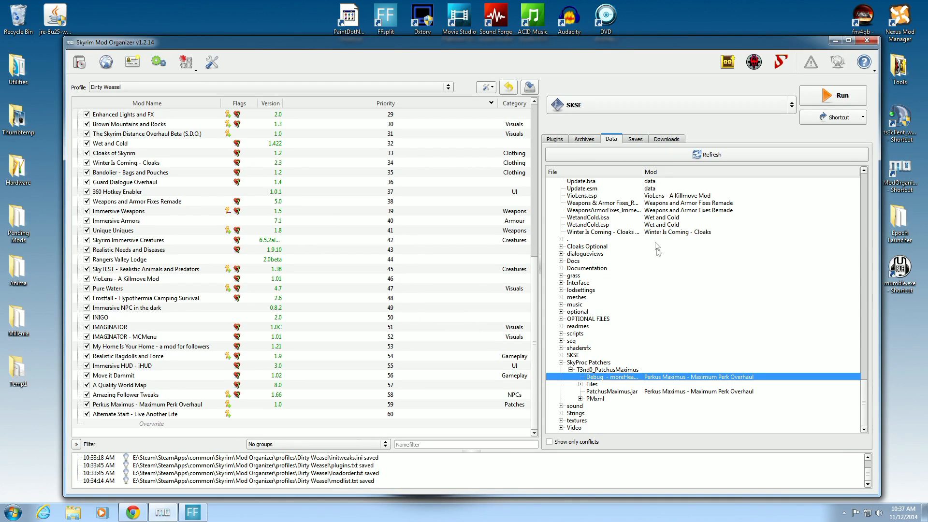
click(658, 261)
- Open the PatchusMaximus entry in the executables settings and widen the dialog so its full paths and arguments fit
click(555, 140)
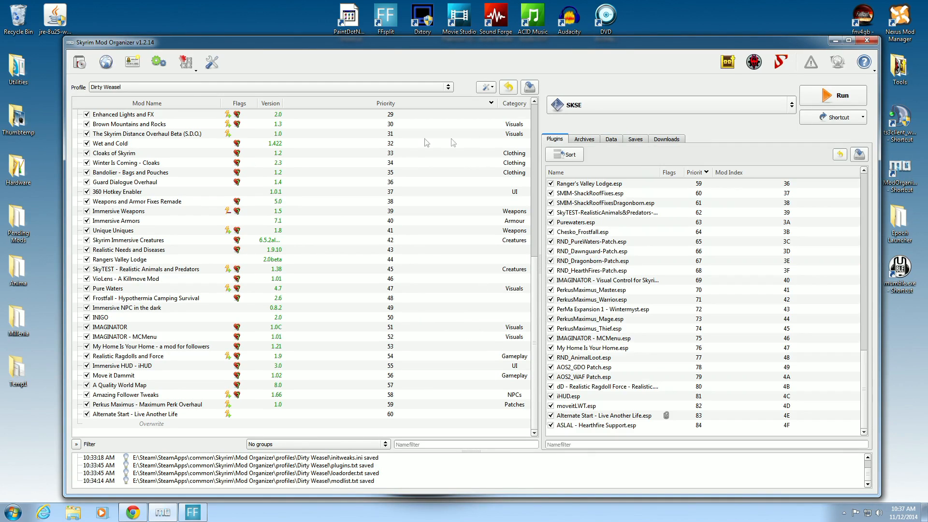
click(159, 62)
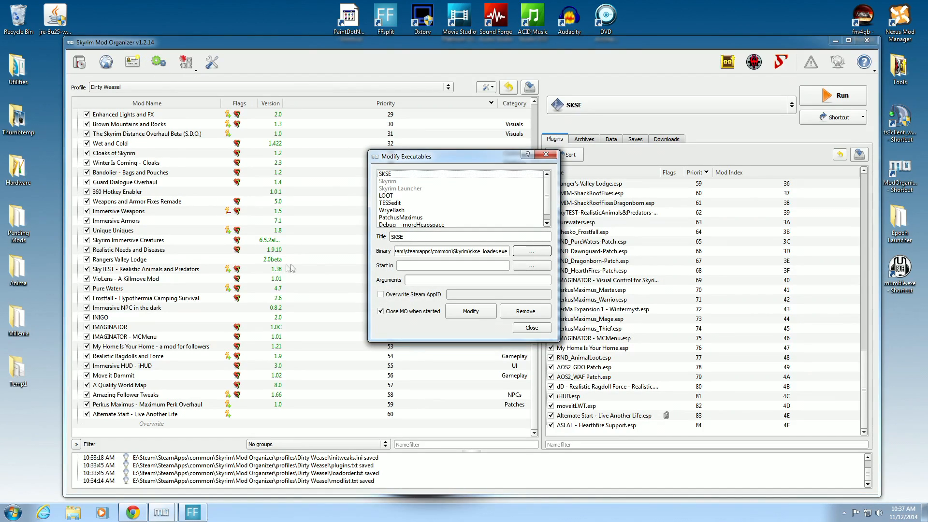
scroll(484, 208, down, 1)
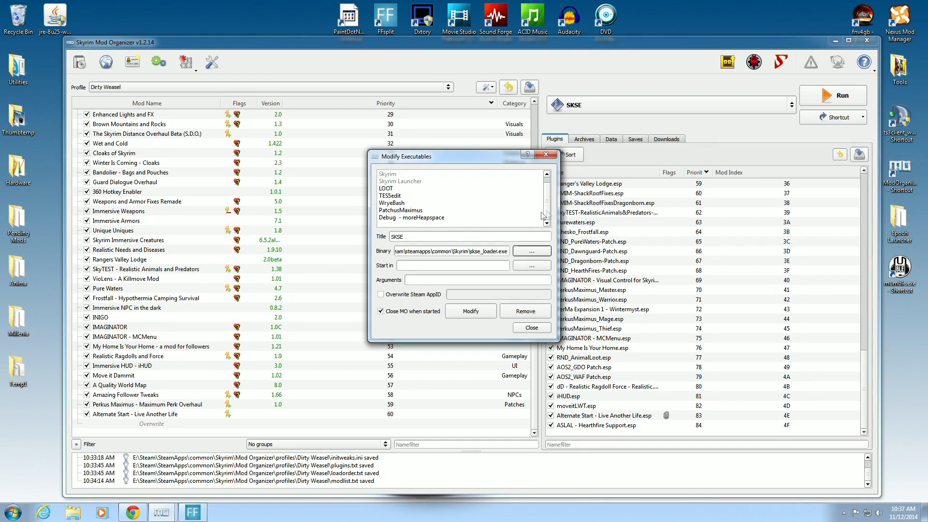
click(409, 212)
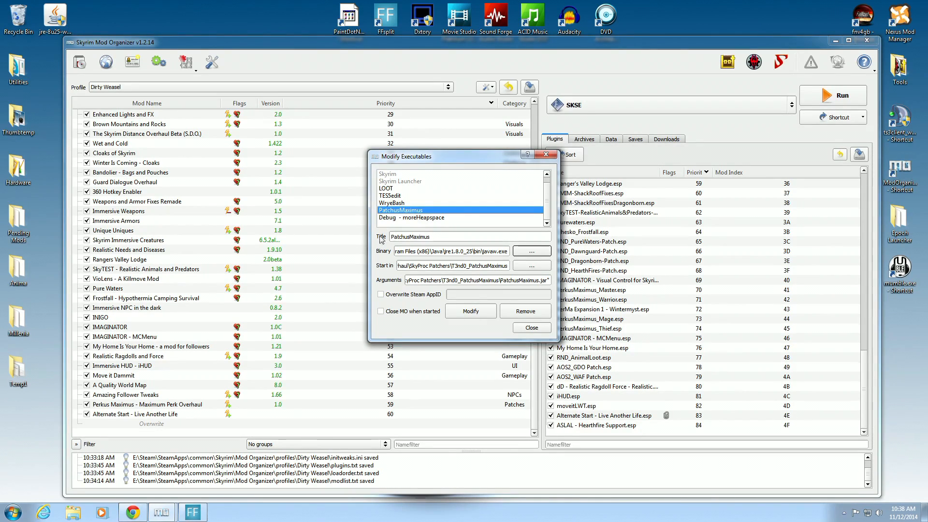
drag(560, 286, 874, 286)
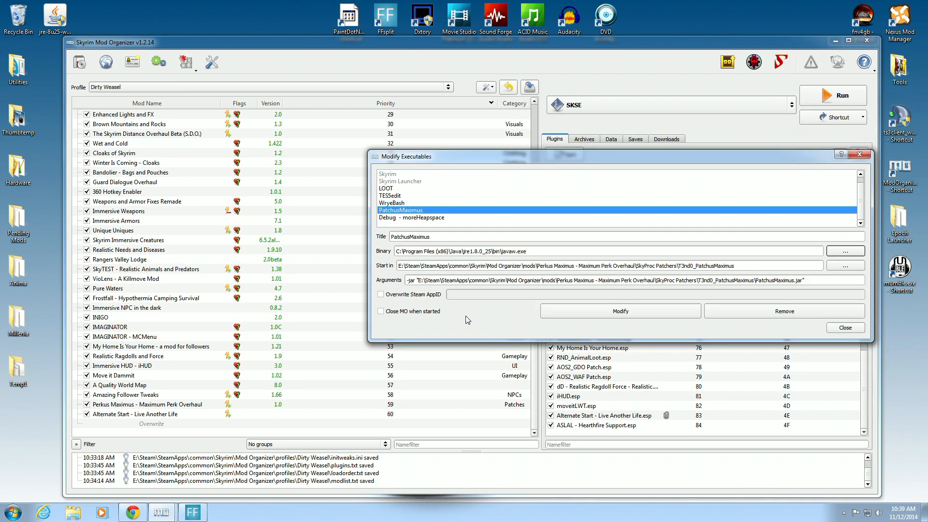
- Insert -Xmx1024m and a space before -jar in the PatchusMaximus arguments, save the modified entry and close the executables settings
click(408, 280)
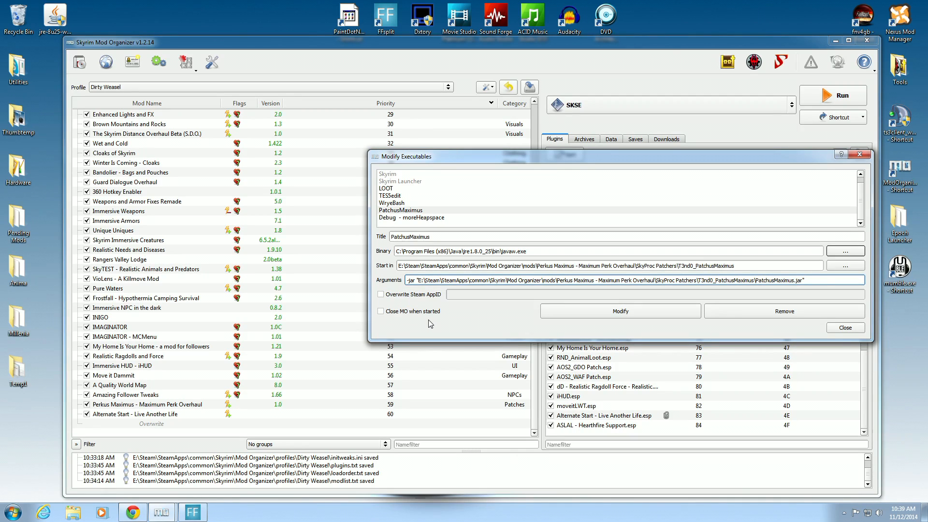
text(-)
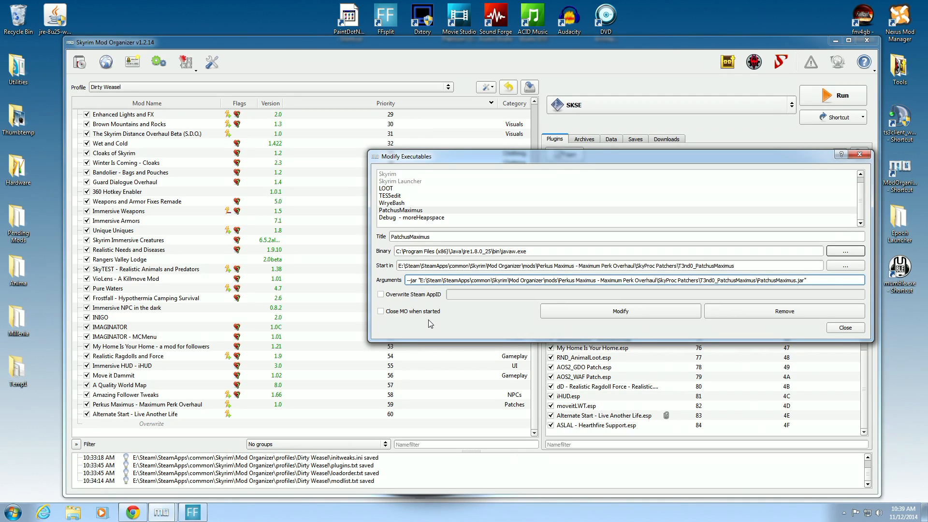
text(X)
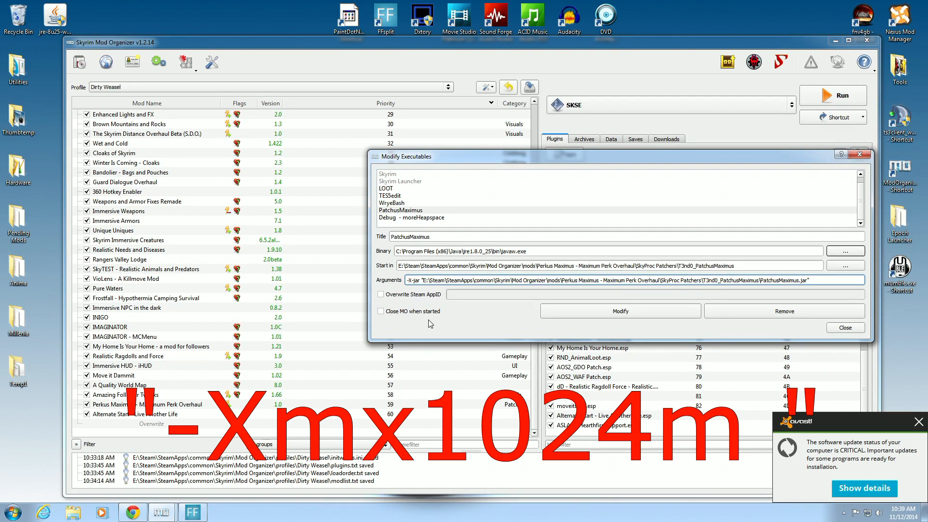
text(m)
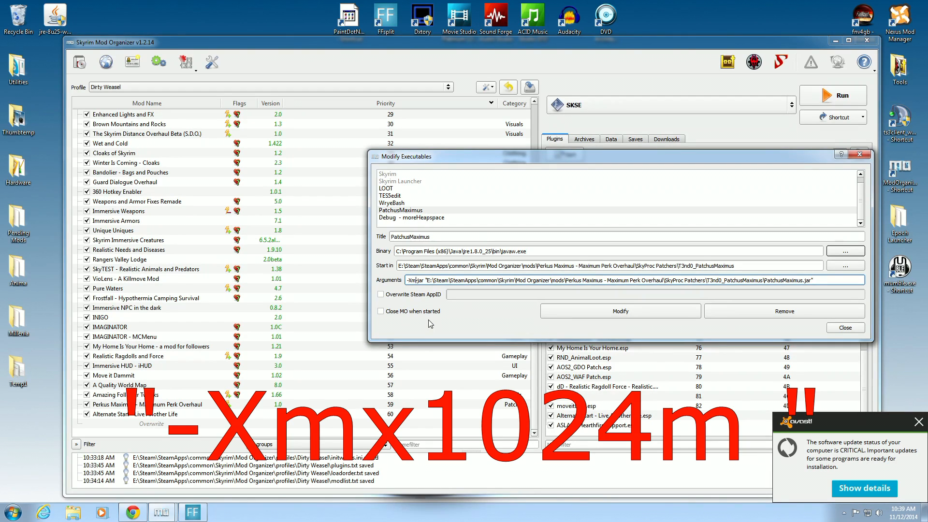
text(x)
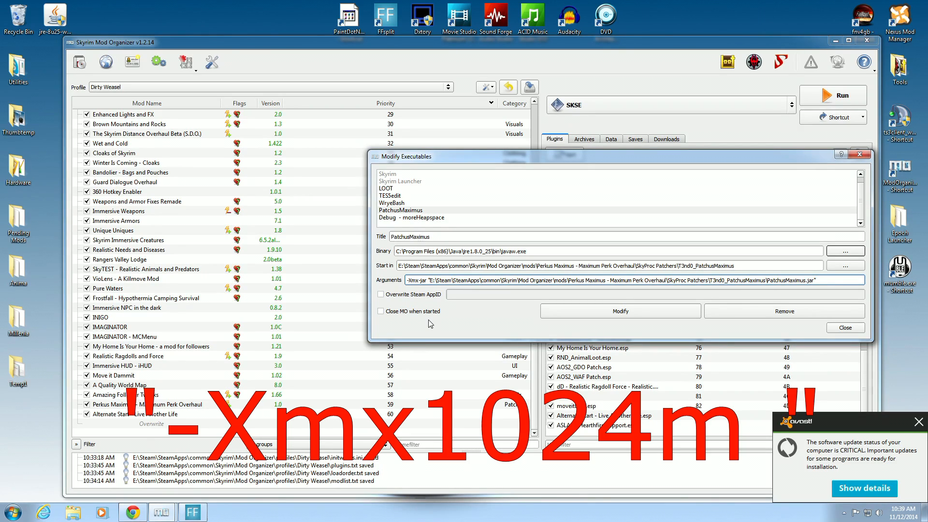
text(1024)
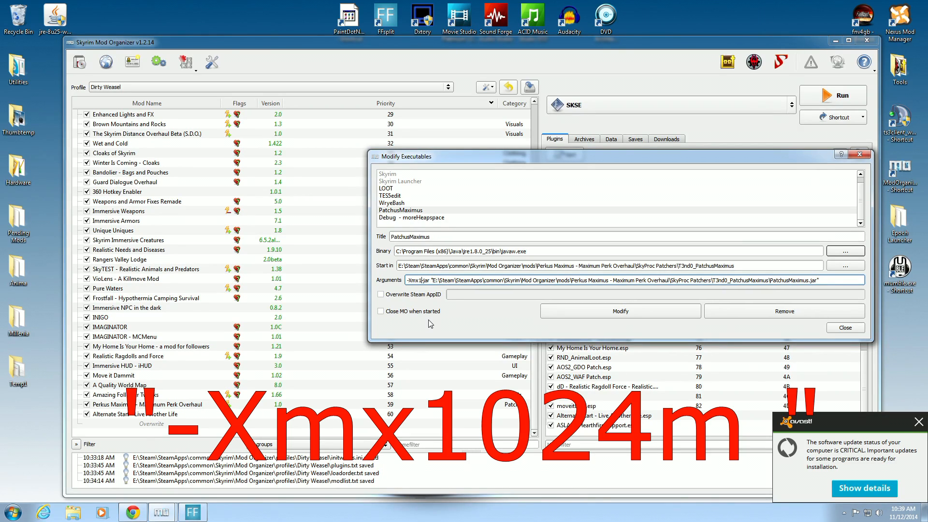
text(m)
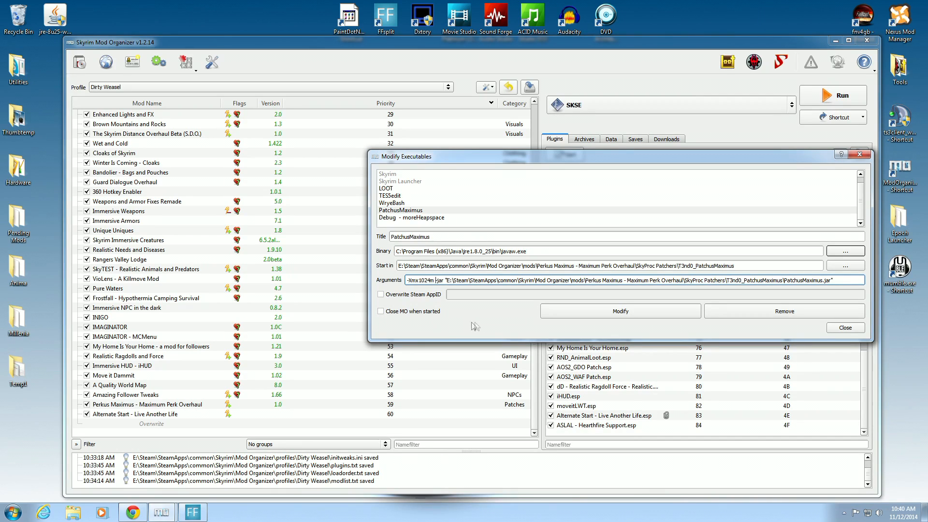
click(574, 317)
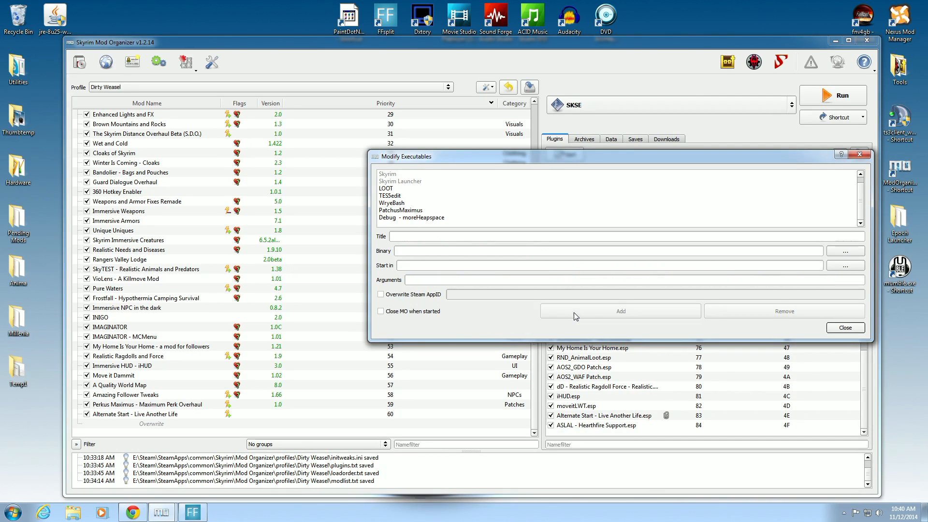
click(846, 328)
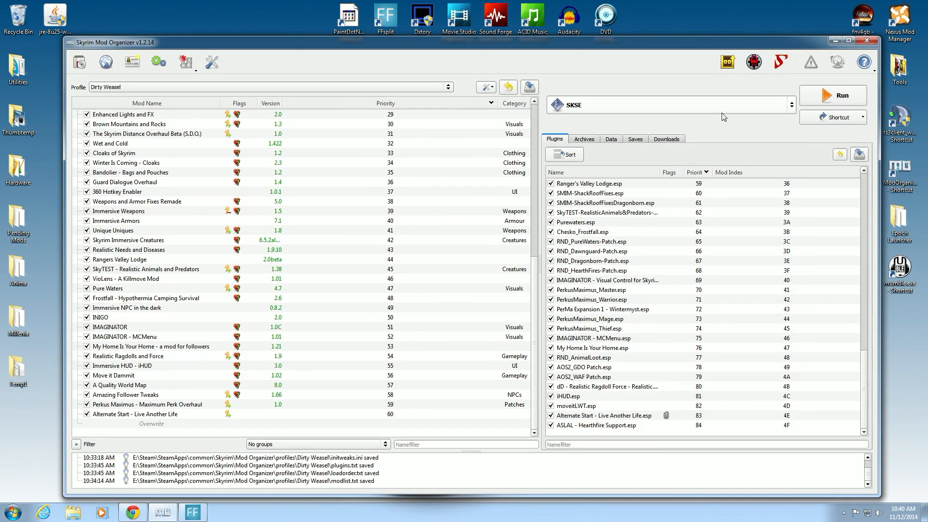
- Run the PatchusMaximus executable and generate its patch
click(790, 111)
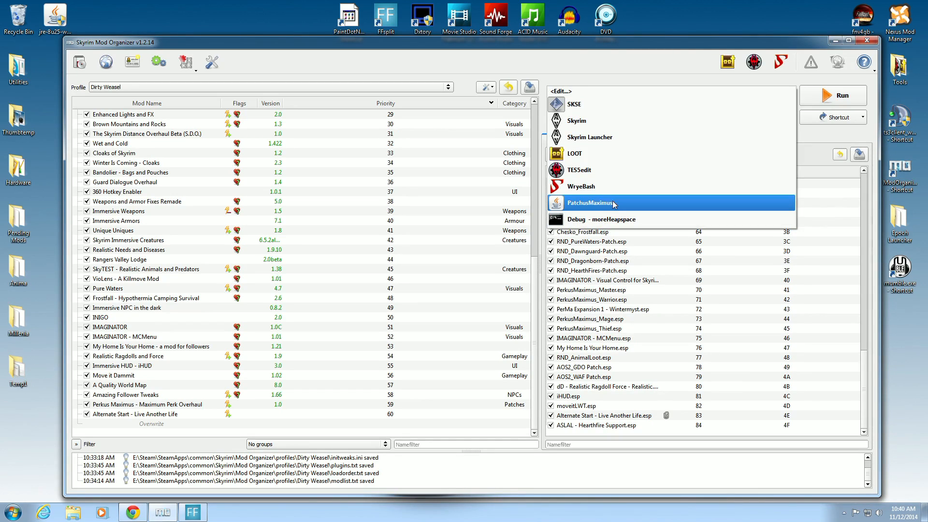
click(810, 132)
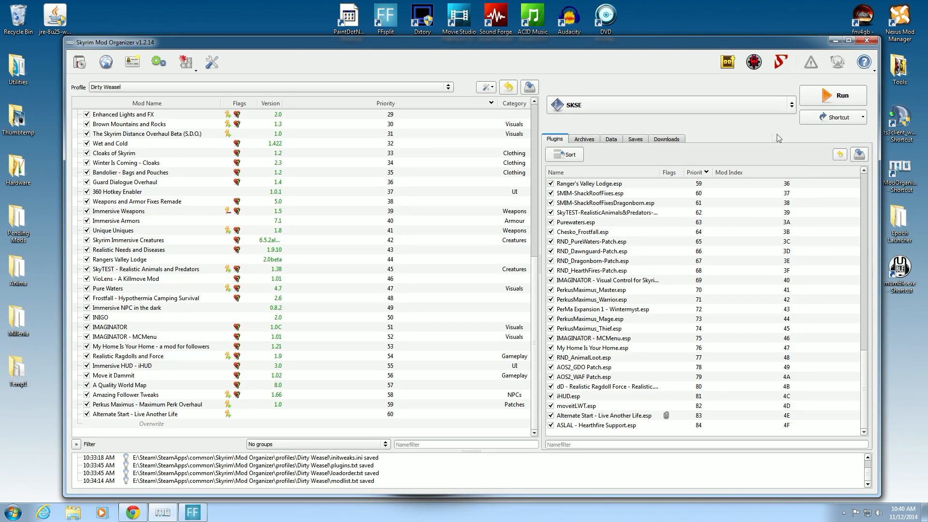
click(793, 107)
click(623, 199)
click(814, 96)
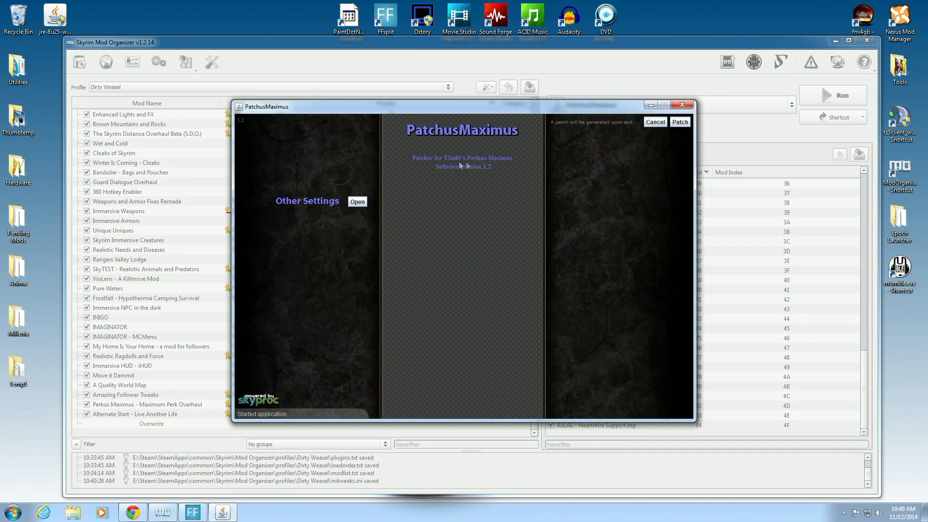
click(678, 123)
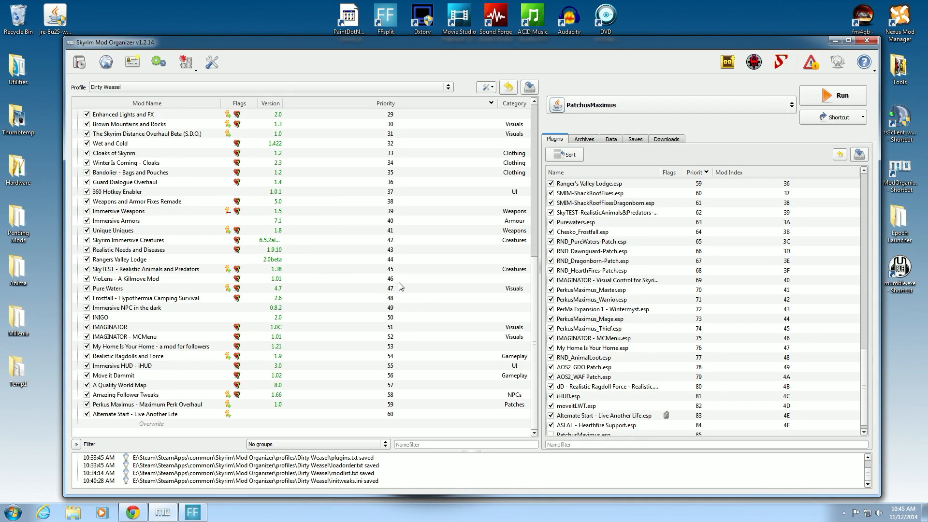
- Look over the mod list and check the reported problems, then close the problem list
scroll(535, 233, up, 4)
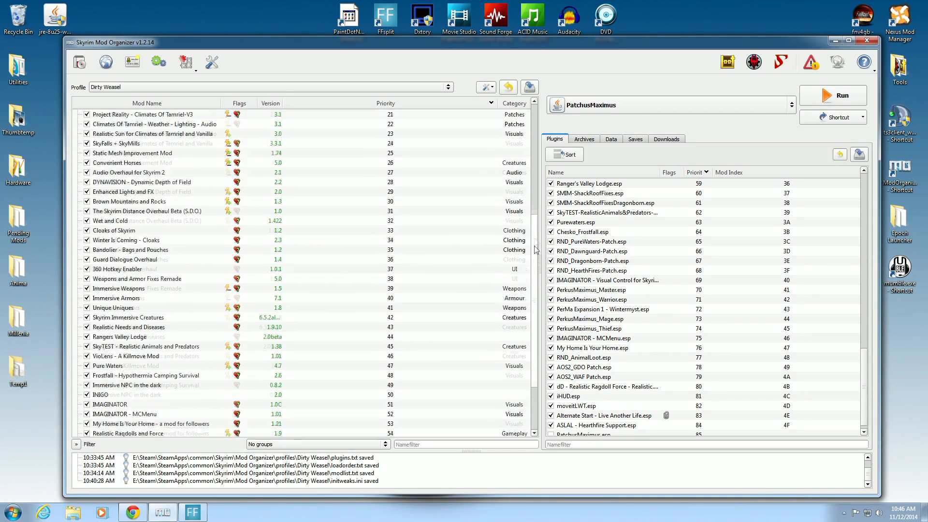
scroll(535, 234, down, 4)
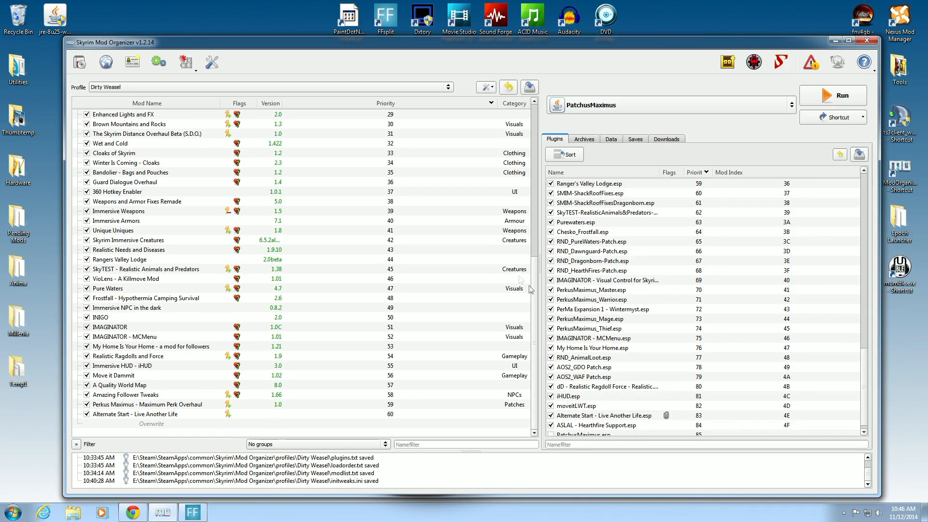
click(800, 70)
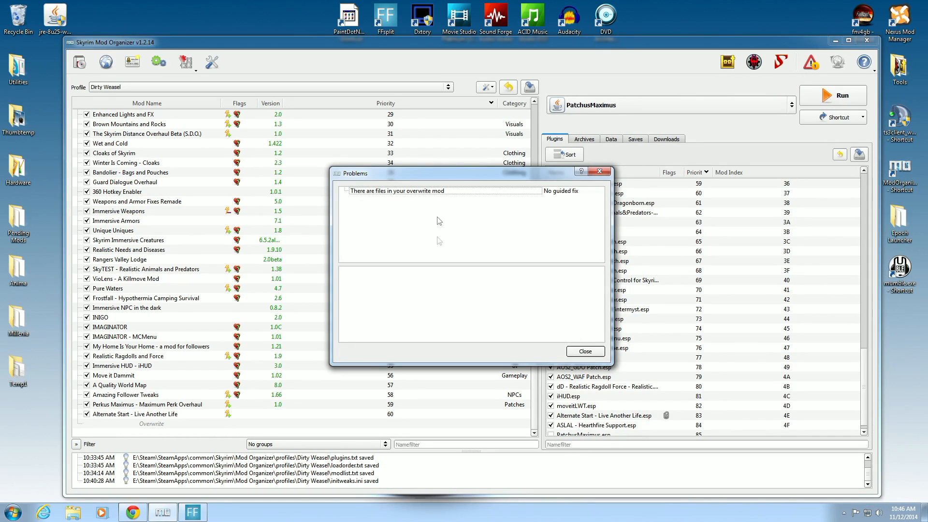
click(575, 352)
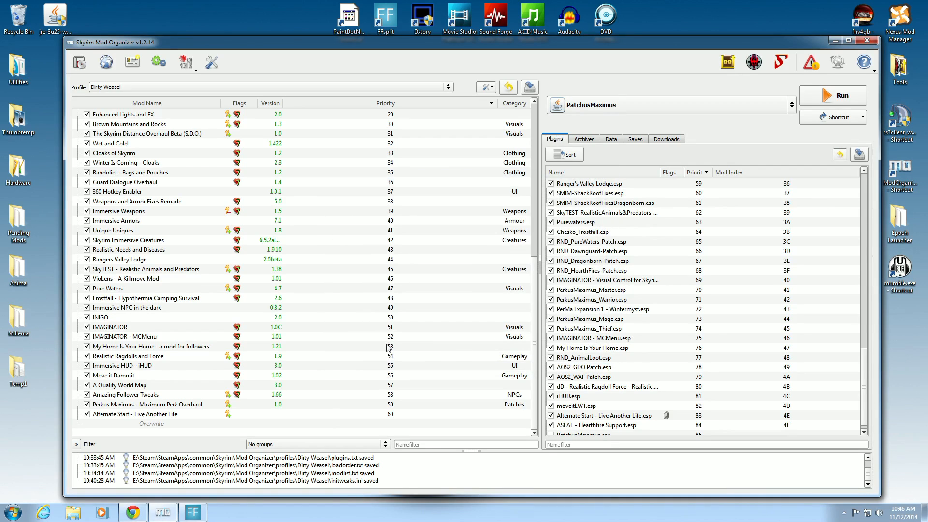
- Examine the Overwrite files, including the SkyProcDebug and Files folders under SkyProc Patchers > T3nd0_PatchusMaximus, then close the window
click(169, 424)
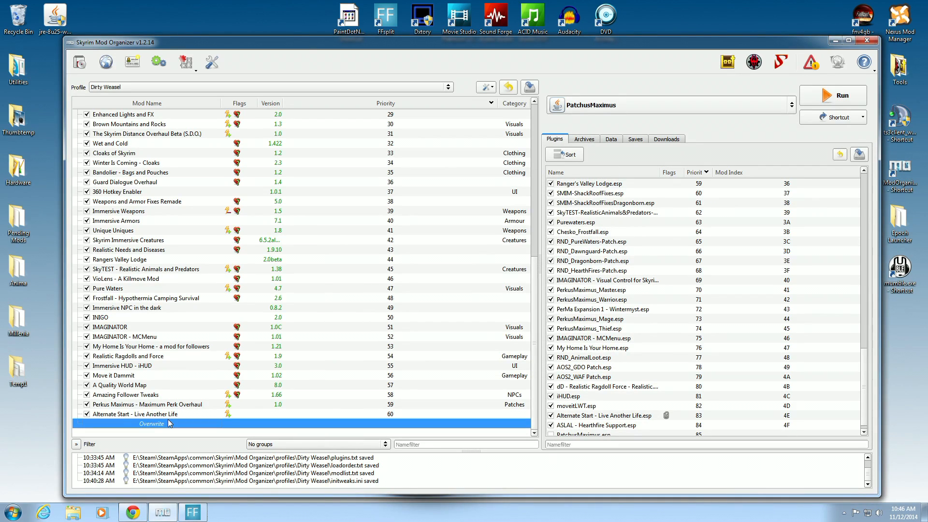
right_click(169, 424)
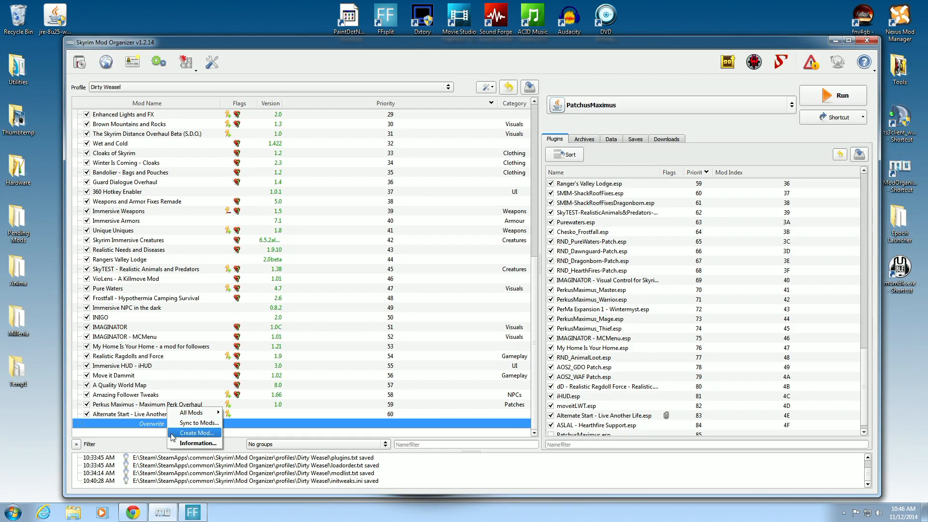
click(197, 443)
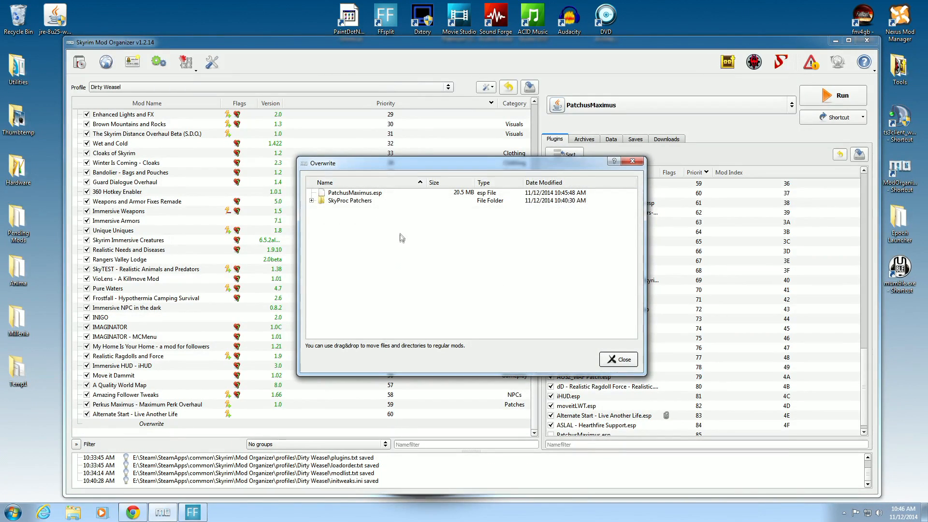
click(312, 201)
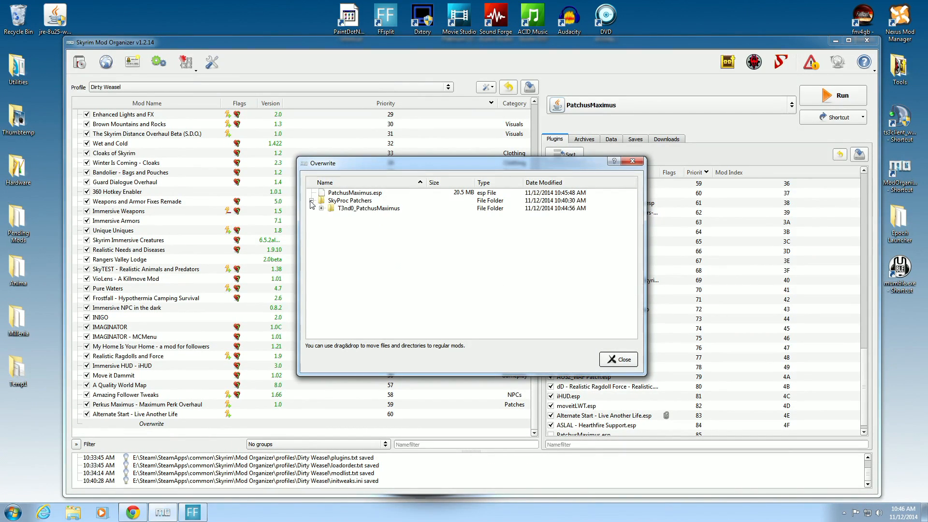
click(321, 208)
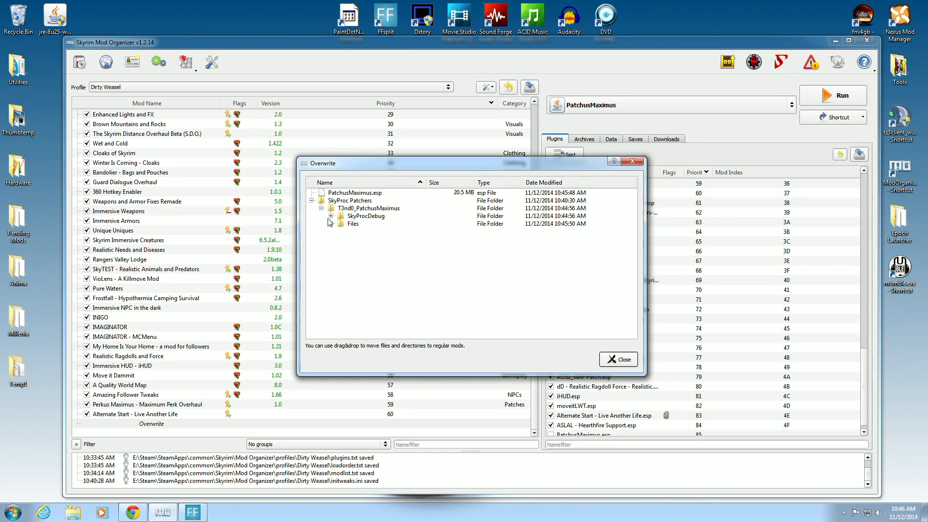
click(330, 216)
click(331, 286)
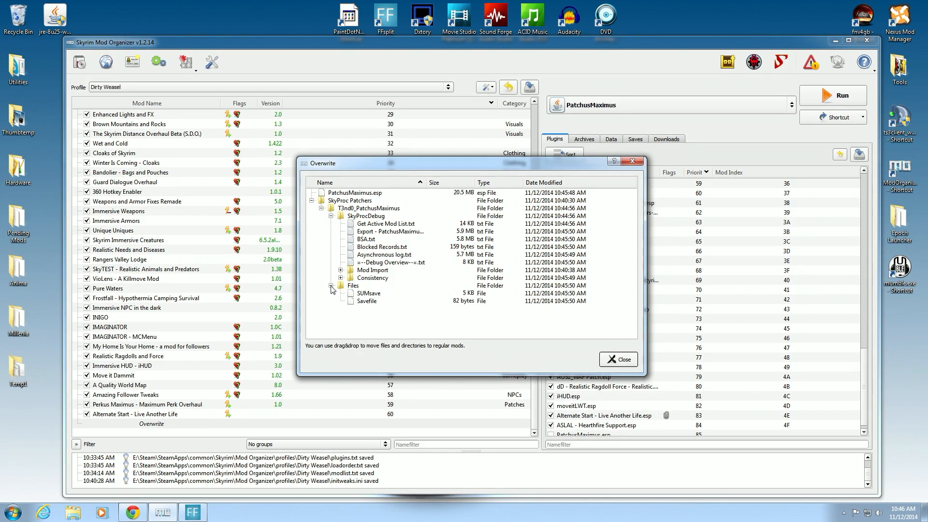
click(311, 200)
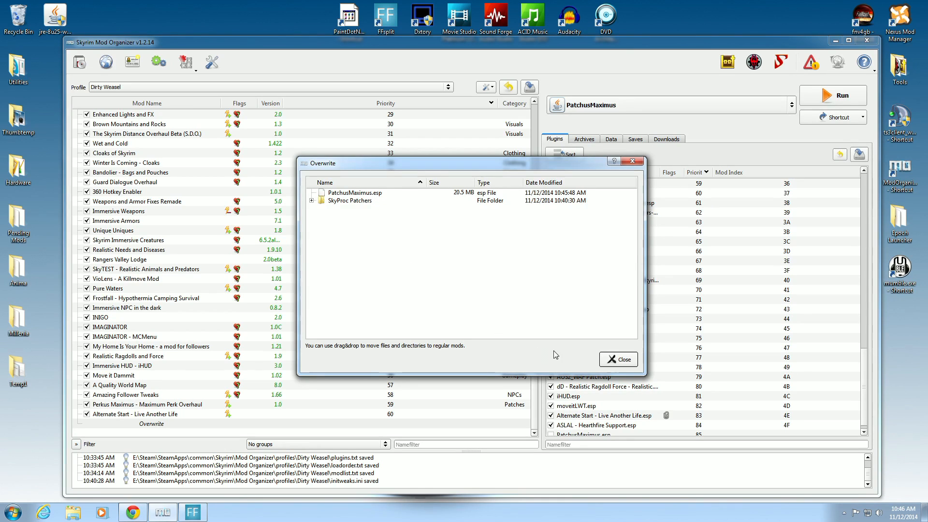
click(606, 358)
- Create a new mod named PatchusMaximus 1112 from the files in Overwrite
right_click(254, 422)
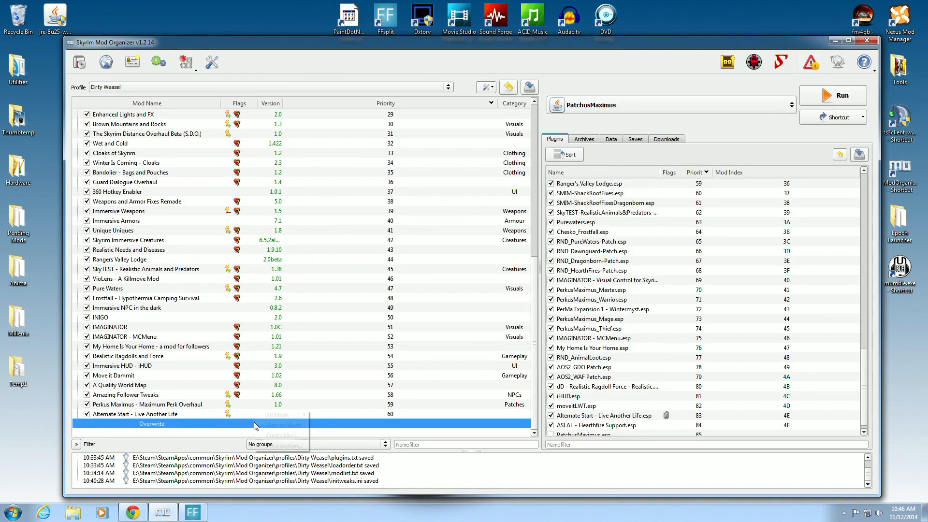
click(258, 435)
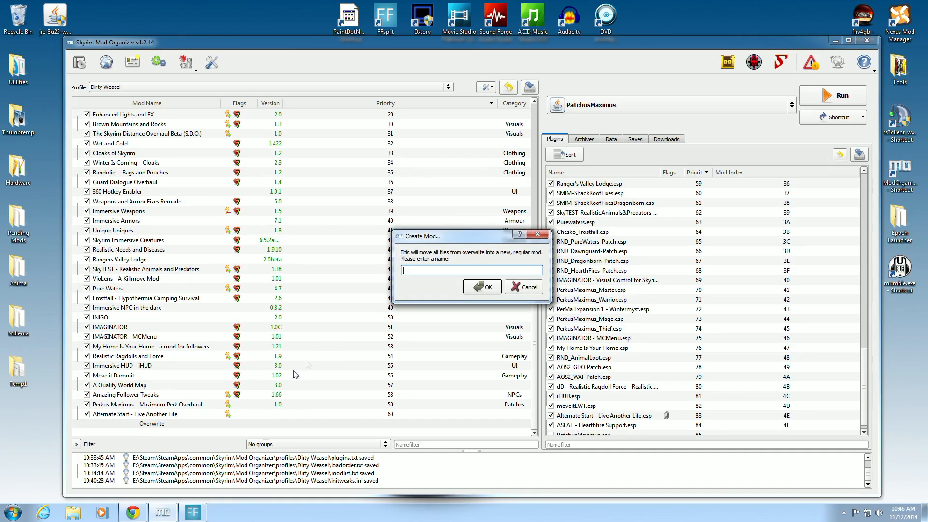
text(PatchusMaximus 11/12)
click(481, 288)
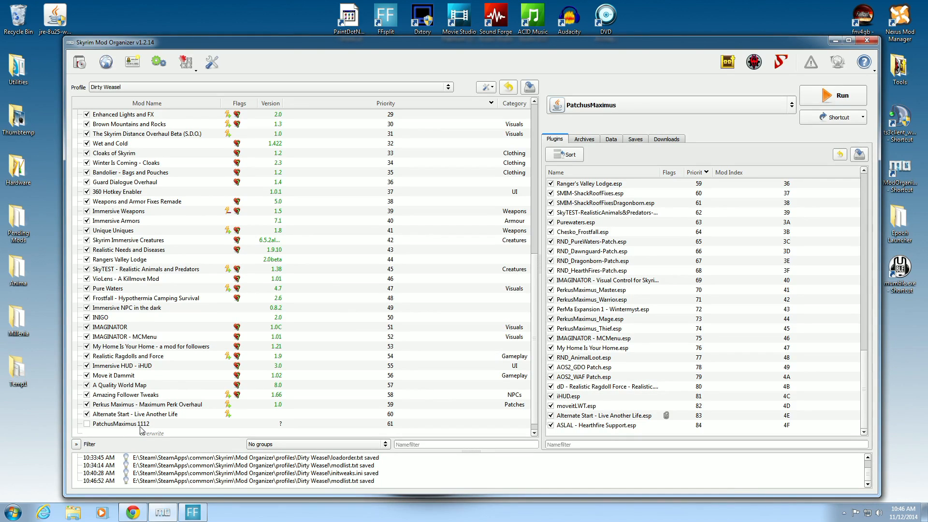
- Enable the PatchusMaximus 1112 mod and check for PatchusMaximus.esp at the end of the plugin list
click(86, 424)
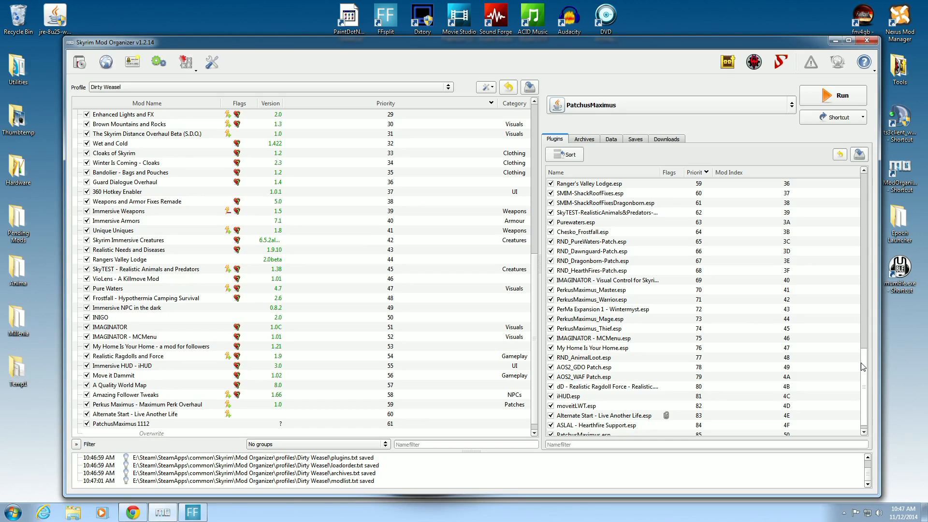
scroll(863, 368, down, 1)
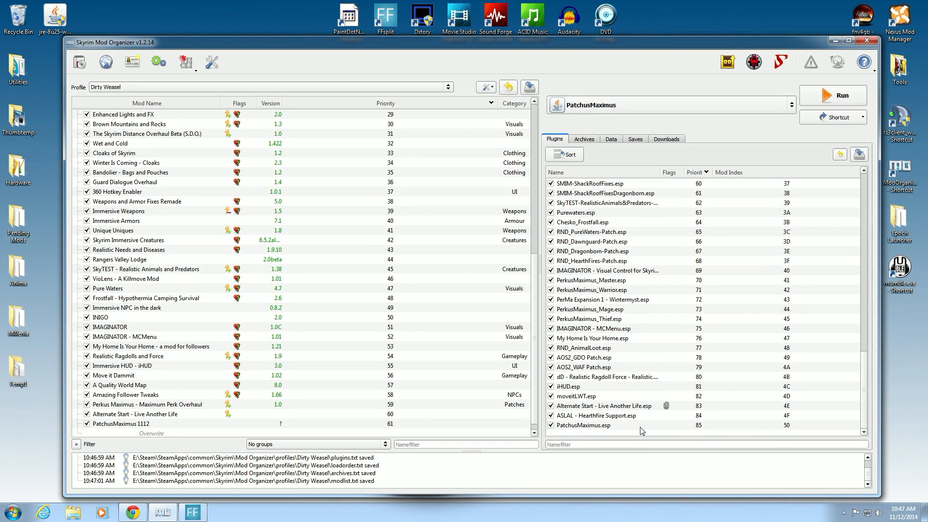
mouse_move(636, 427)
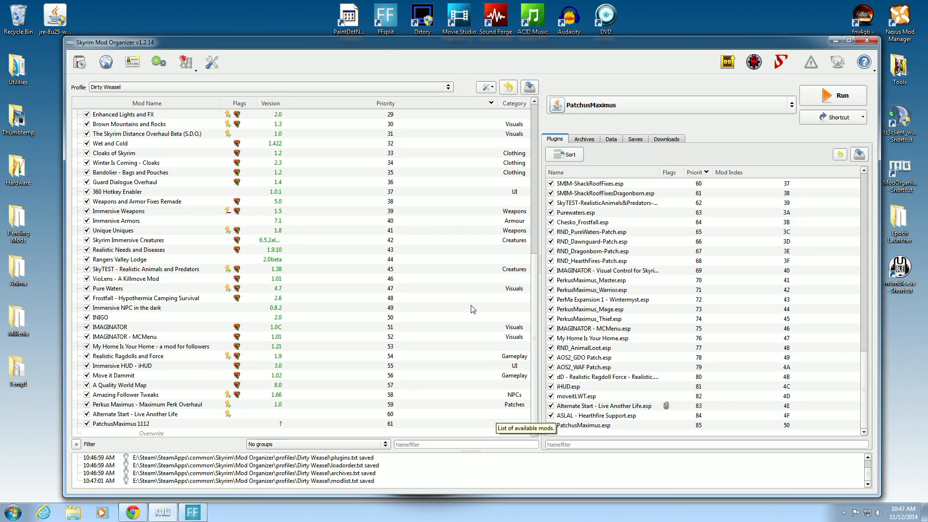
drag(533, 308, 538, 326)
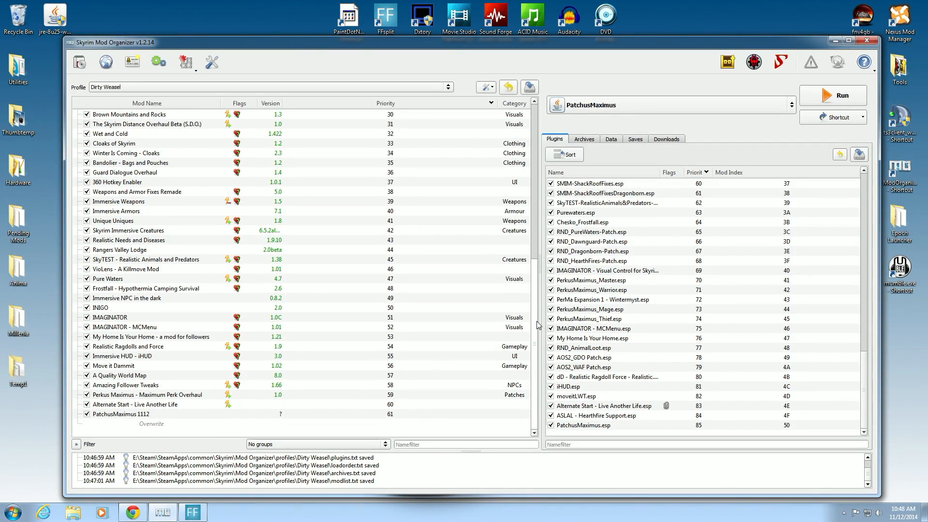
mouse_move(536, 327)
mouse_down()
mouse_move(536, 173)
mouse_move(538, 340)
mouse_up()
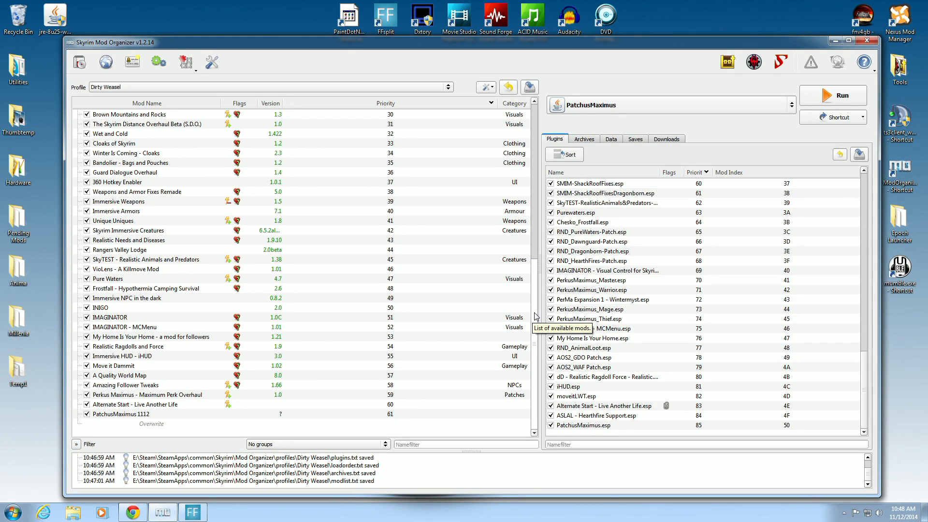
mouse_move(535, 316)
mouse_down()
mouse_move(536, 159)
mouse_move(535, 319)
mouse_up()
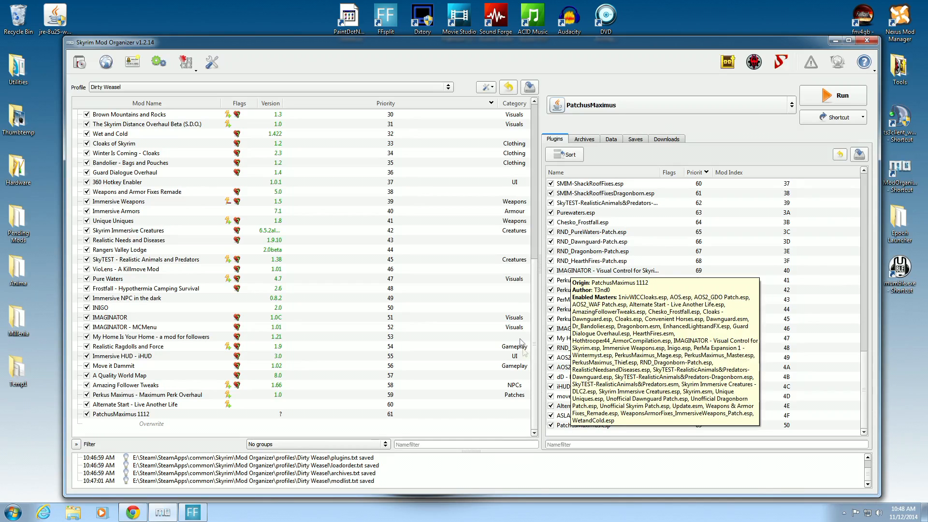
- Check the downloaded mods, then switch to Chrome and read the Perkus Maximus description on Nexus Mods down to the official FAQ's mod recommendations
click(666, 140)
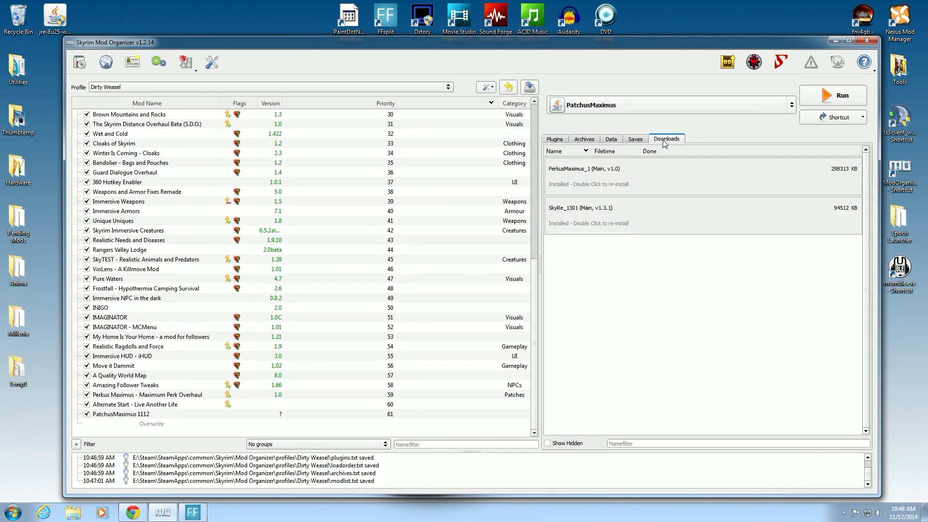
click(133, 513)
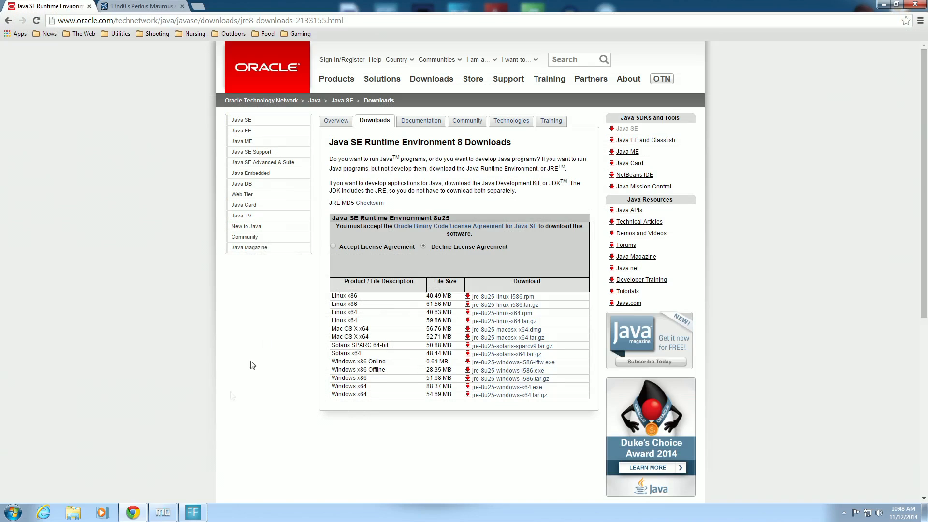
click(155, 7)
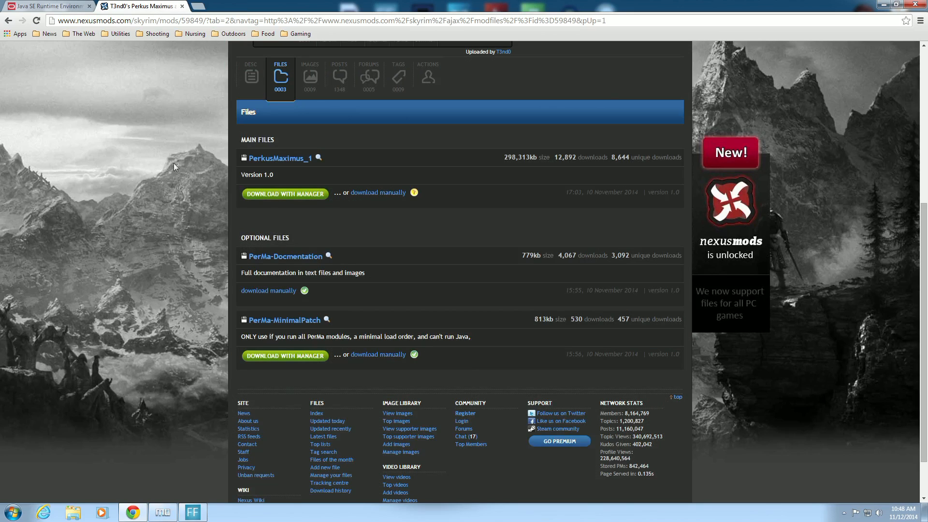
click(251, 76)
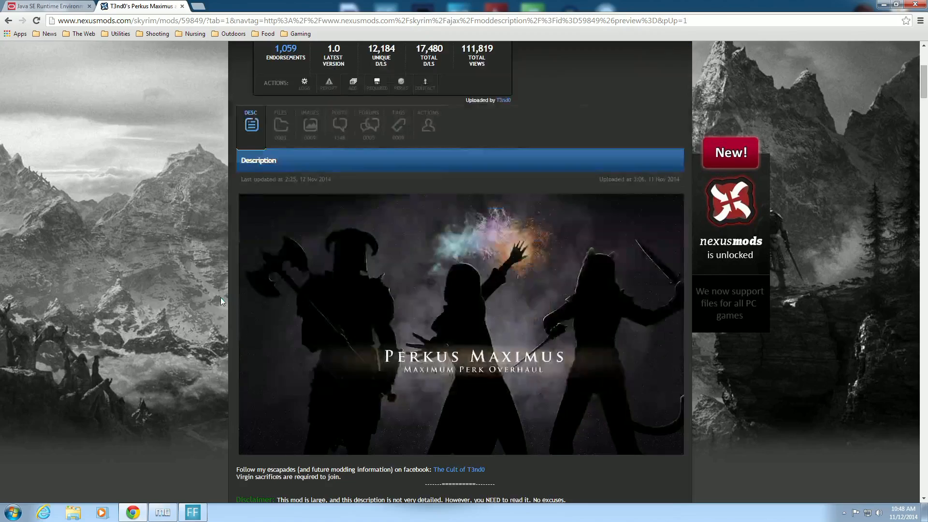
scroll(221, 297, down, 14)
scroll(225, 298, up, 9)
scroll(226, 296, up, 2)
scroll(225, 295, down, 20)
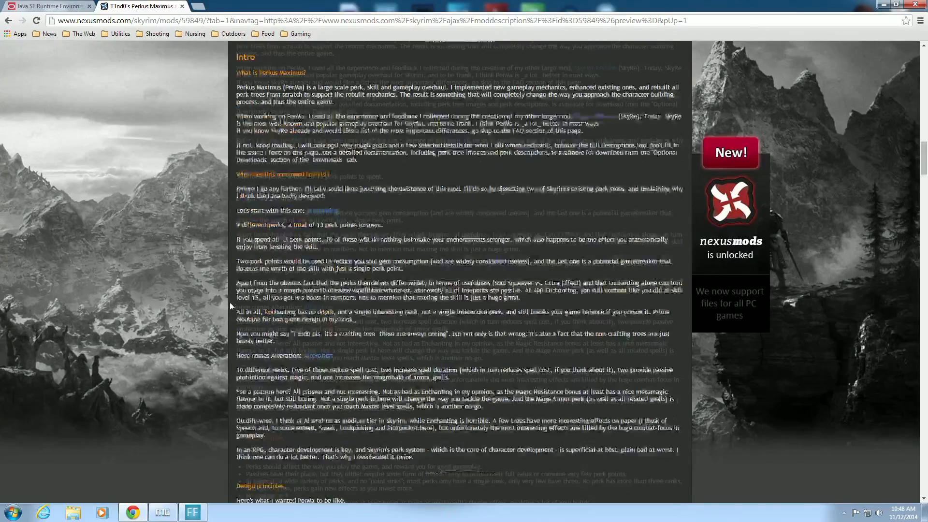
scroll(230, 303, down, 11)
scroll(222, 309, down, 18)
scroll(226, 320, down, 20)
scroll(224, 321, down, 20)
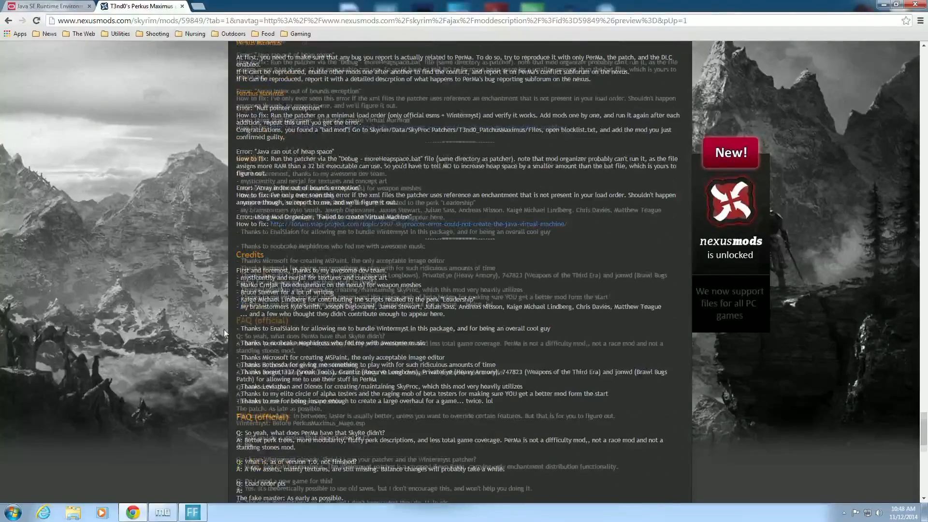
scroll(224, 327, down, 20)
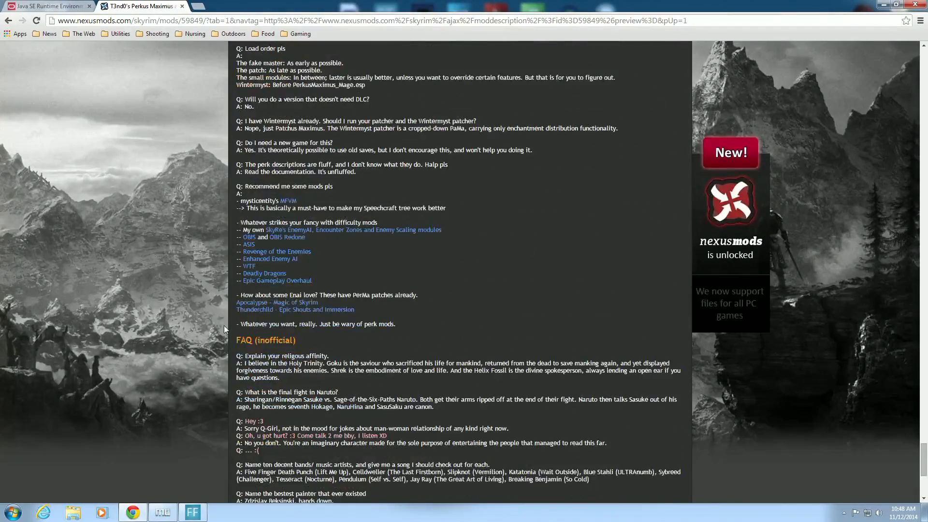
scroll(224, 326, down, 1)
scroll(222, 313, up, 3)
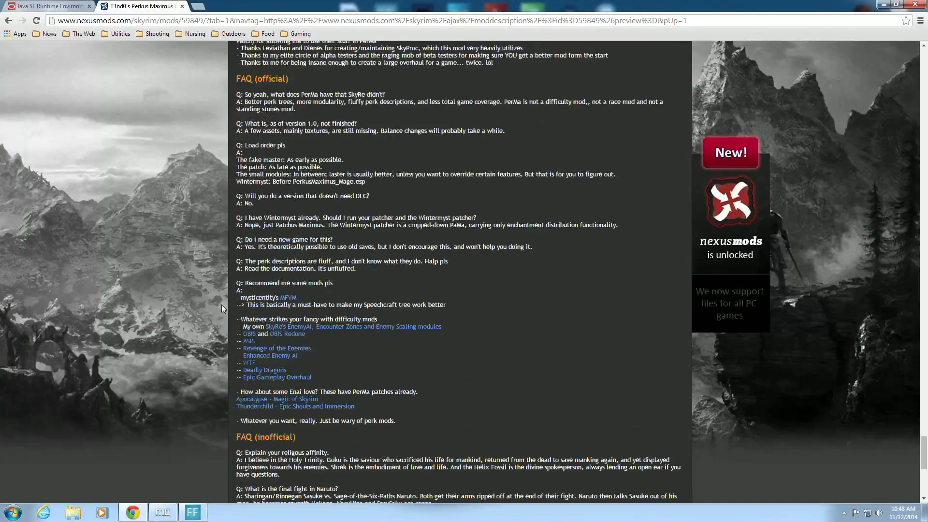
scroll(222, 306, up, 2)
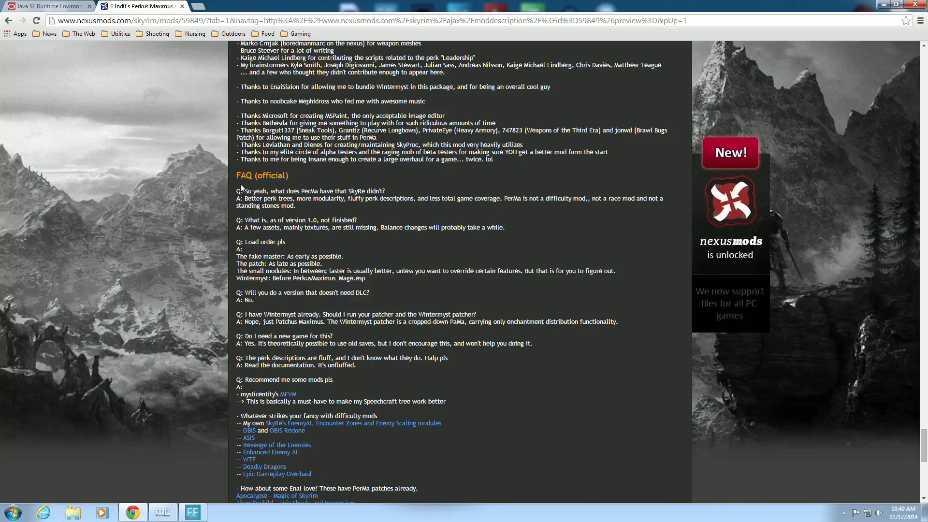
scroll(259, 213, down, 2)
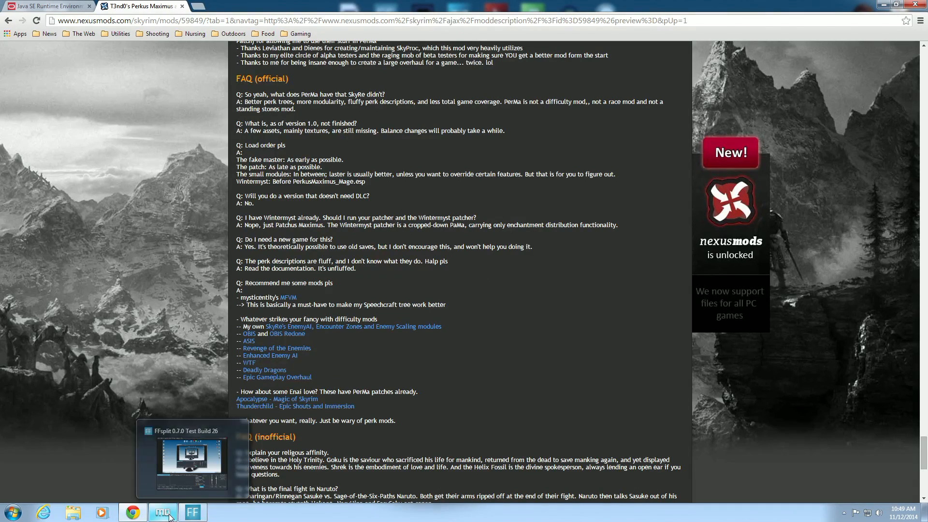
- Return to Mod Organizer and install SkyRe_1301 with only the SkyRe - Enemy AI and SkyRe - Enemy Scaling options
click(883, 4)
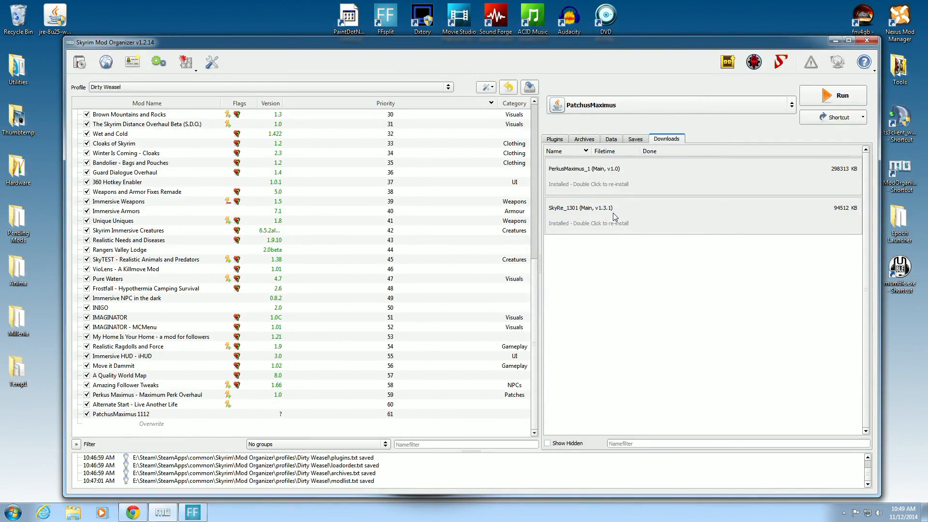
mouse_move(616, 216)
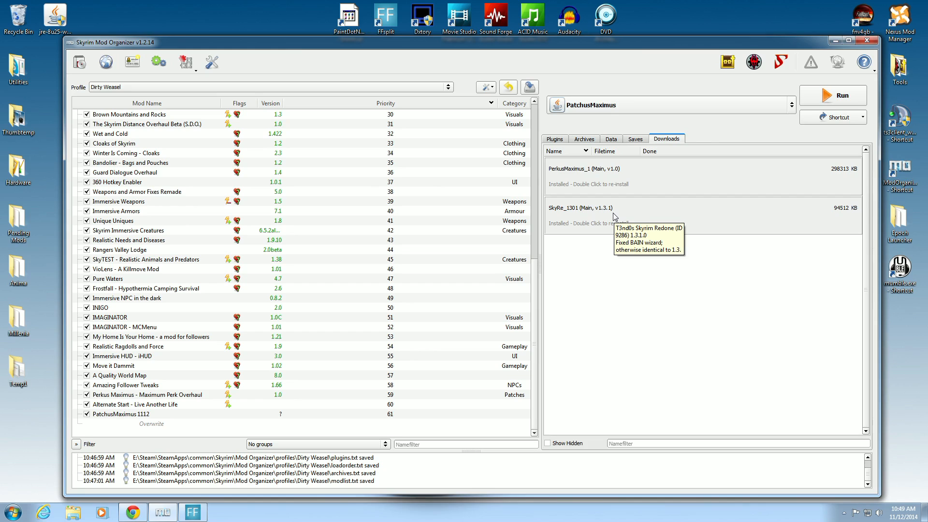
double_click(615, 217)
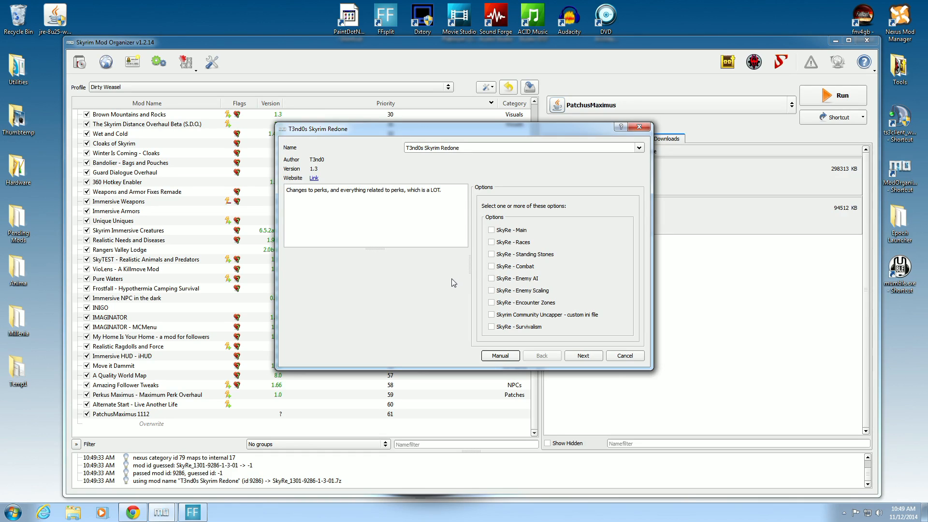
click(492, 280)
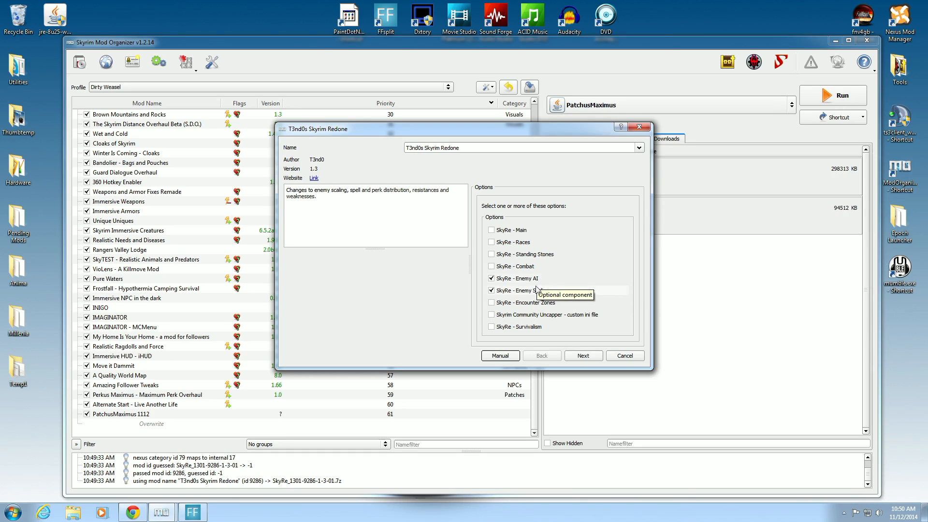
click(579, 354)
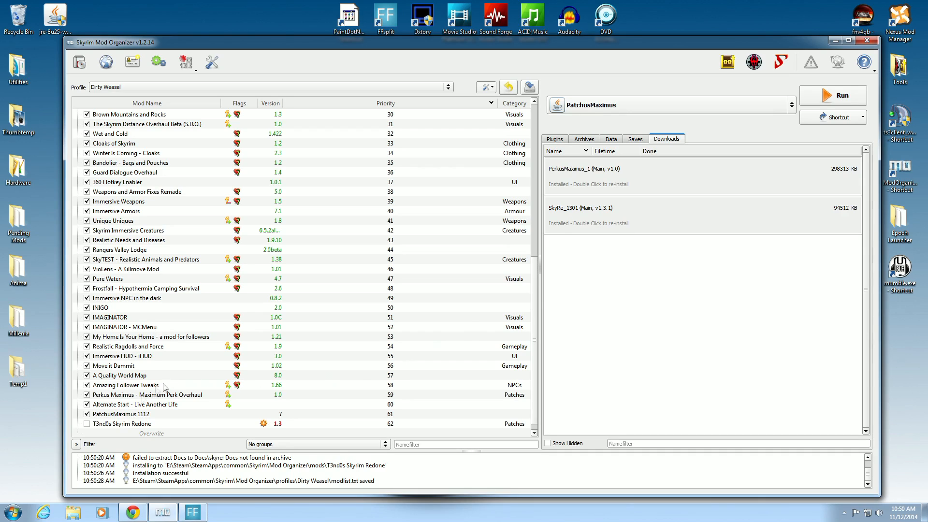
- Enable the T3nd0s Skyrim Redone mod and place it directly after VioLens - A Killmove Mod in the mod order
click(86, 424)
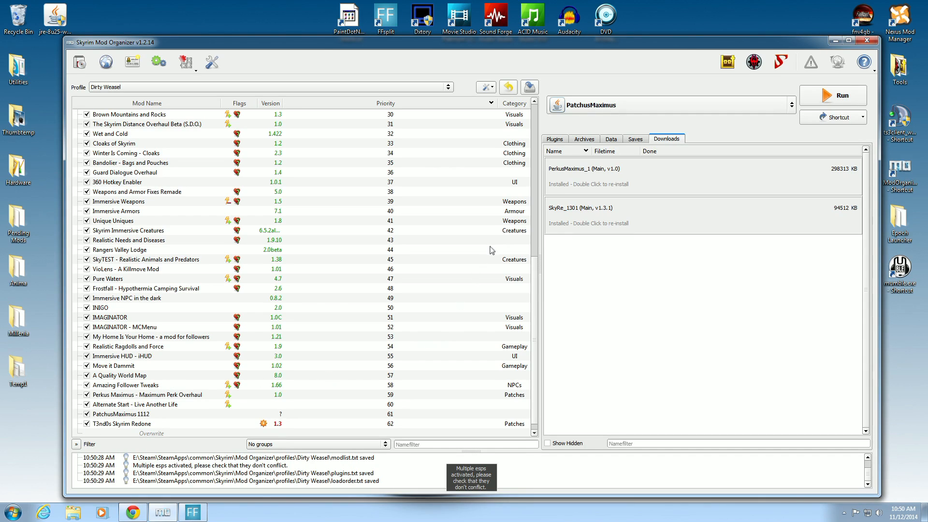
drag(134, 427, 154, 274)
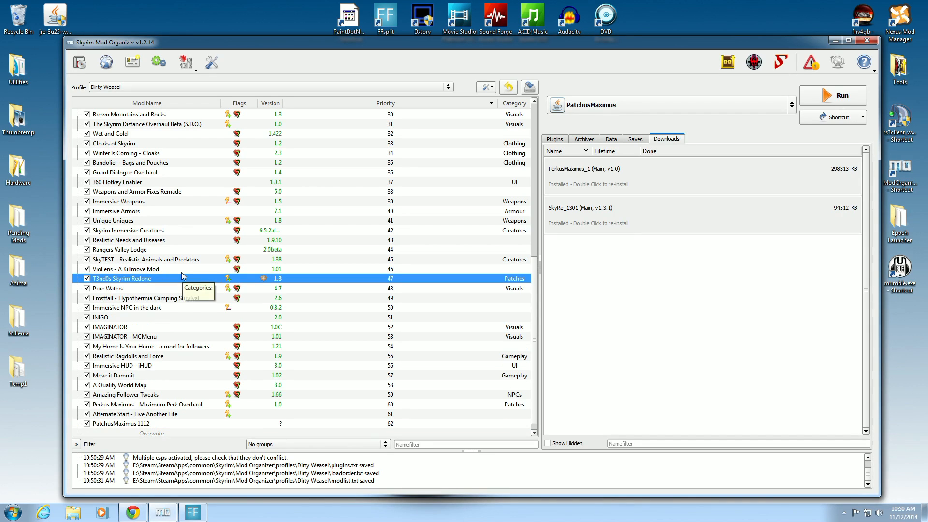
- Apply the automatic fix for the potential mod order problem, moving T3nd0s Skyrim Redone after Alternate Start - Live Another Life
click(811, 73)
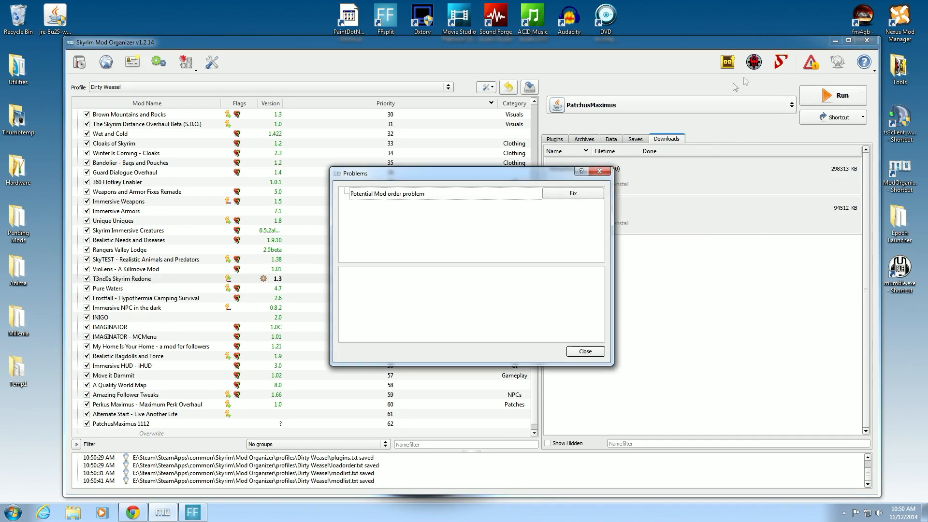
click(556, 193)
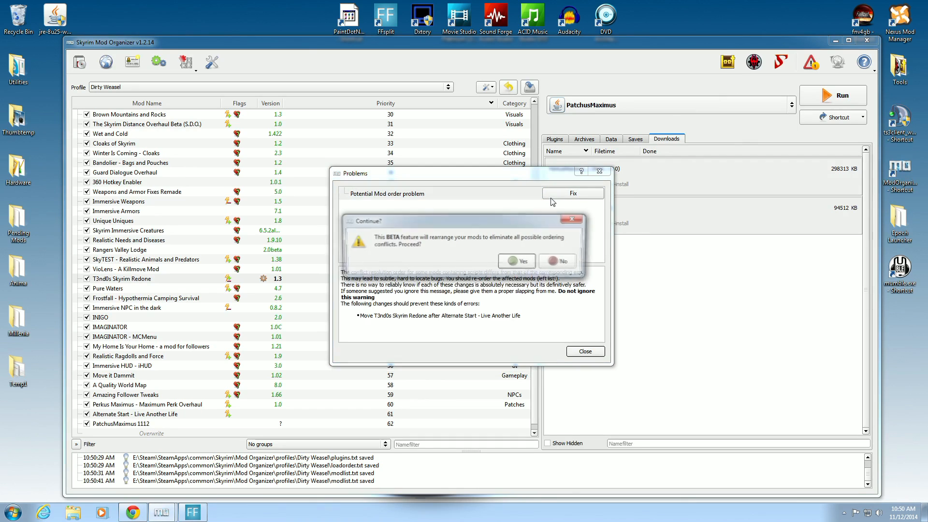
click(529, 261)
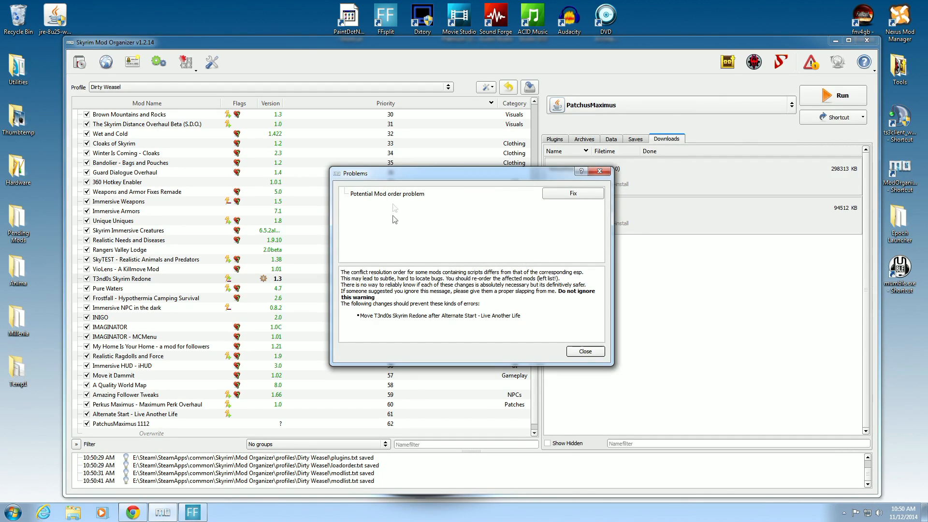
click(574, 353)
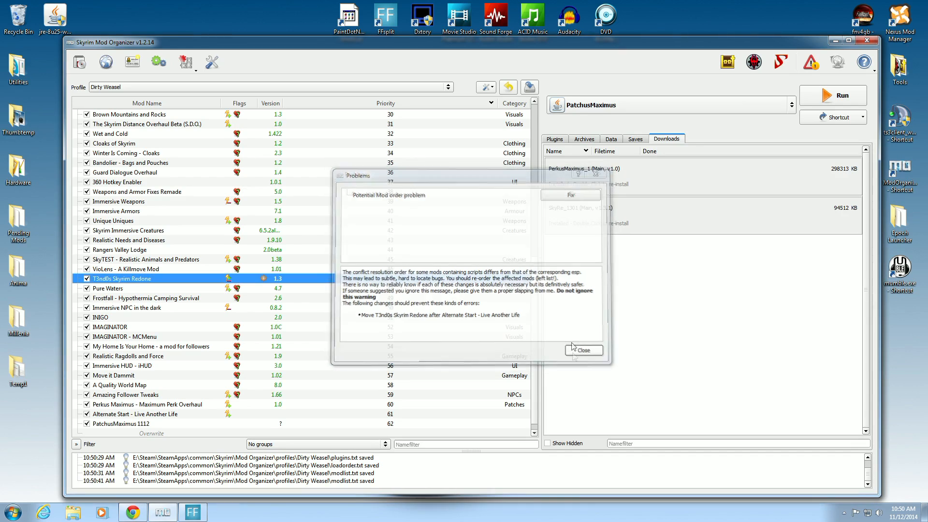
click(811, 62)
click(575, 192)
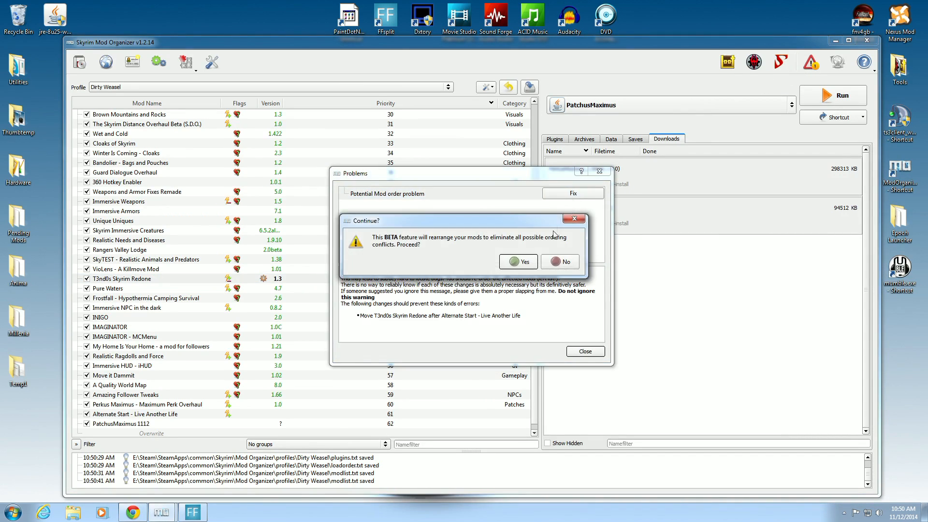
click(528, 259)
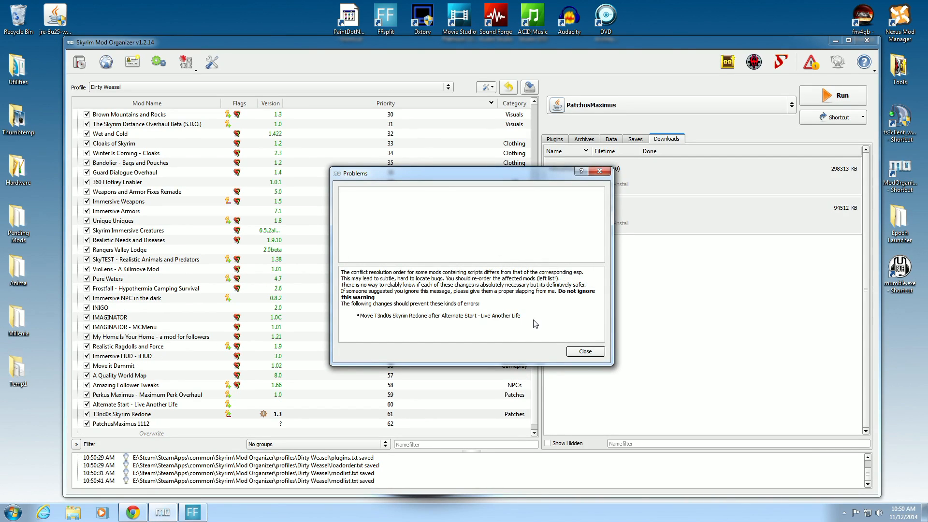
click(584, 352)
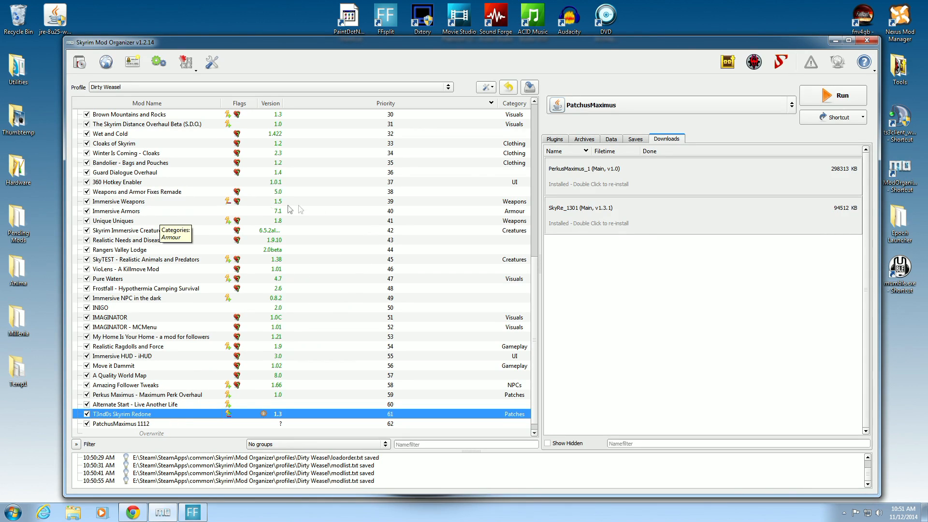
- Sort the plugins with LOOT, apply the calculated load order, close LOOT and review the plugin list
click(554, 139)
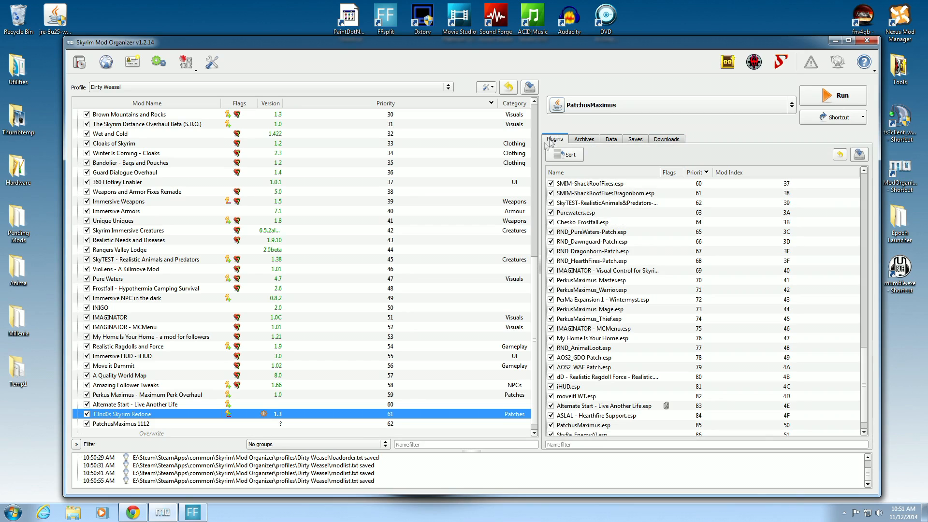
mouse_move(864, 370)
mouse_down()
mouse_move(865, 380)
mouse_move(865, 297)
mouse_move(867, 372)
mouse_up()
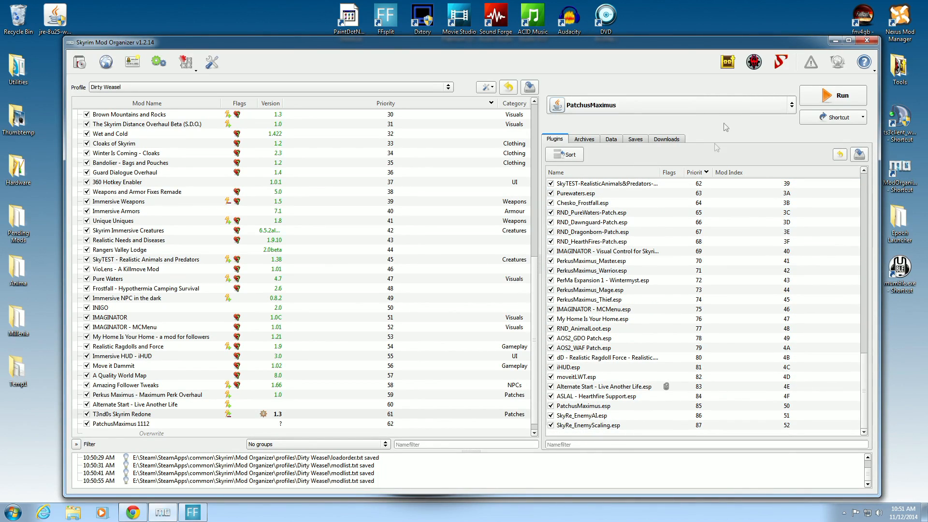
click(727, 62)
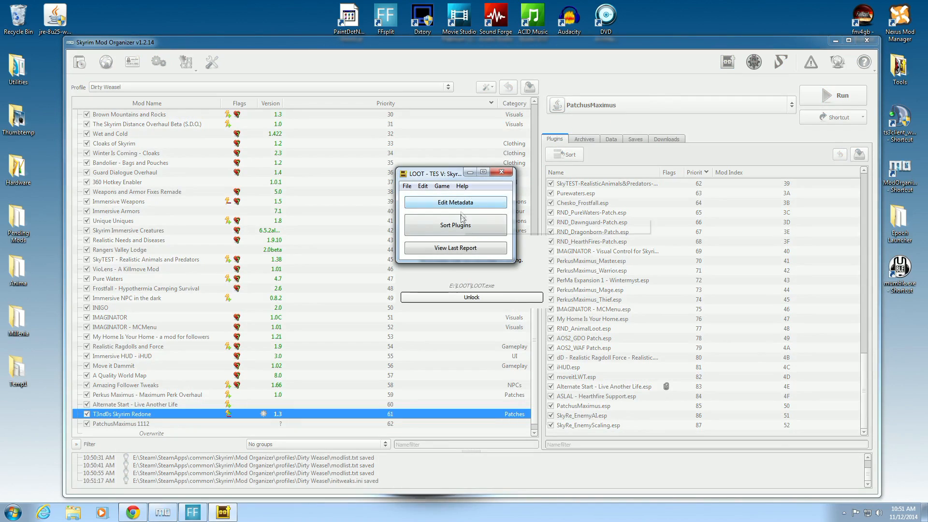
click(455, 225)
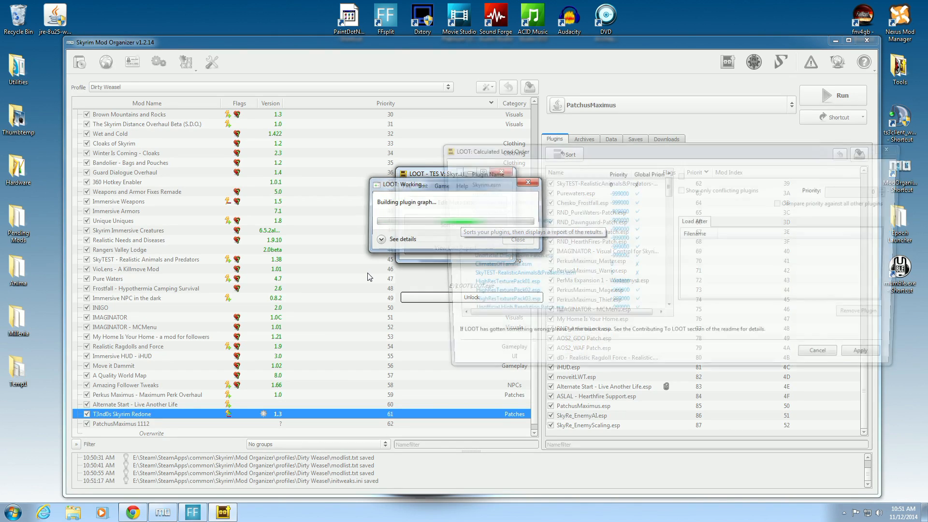
click(873, 359)
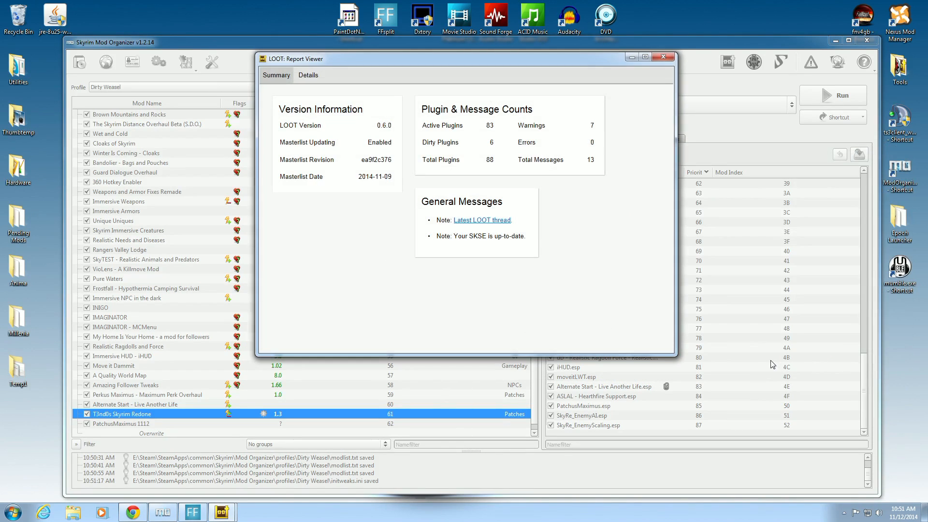
click(663, 57)
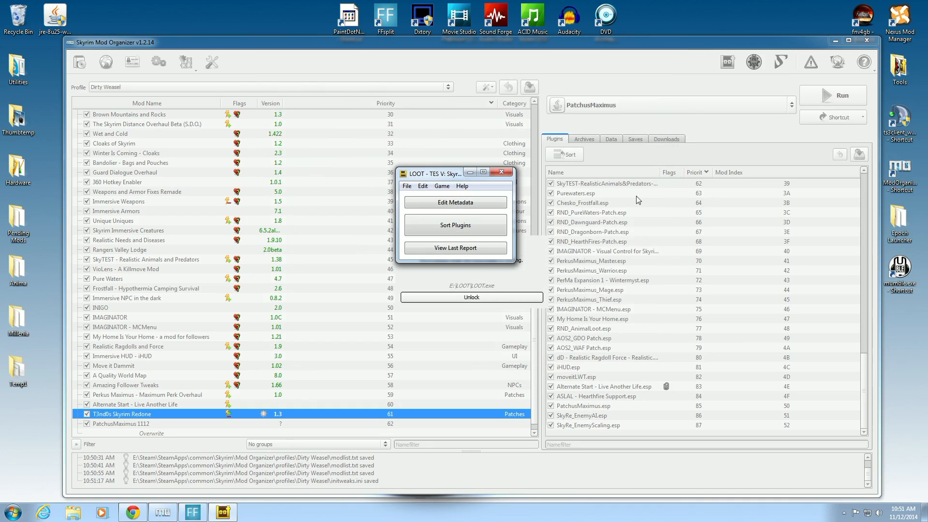
click(501, 173)
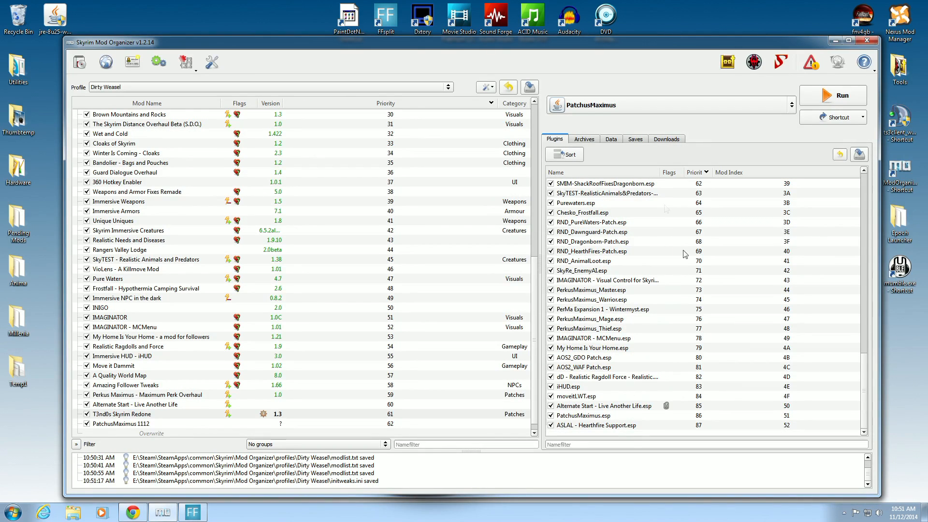
scroll(623, 318, up, 3)
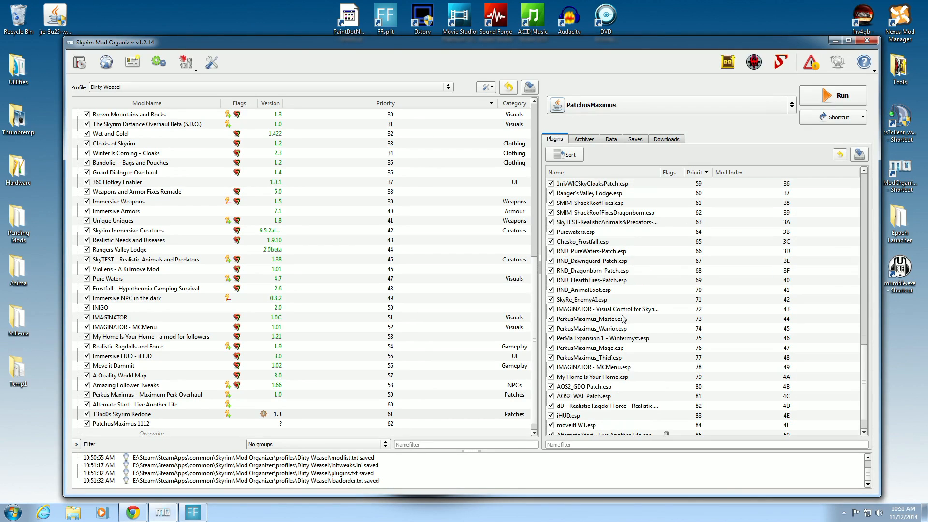
- Move PatchusMaximus.esp to the end of the plugin list, below ASLAL - Hearthfire Support.esp, and lock its load order
scroll(623, 313, up, 3)
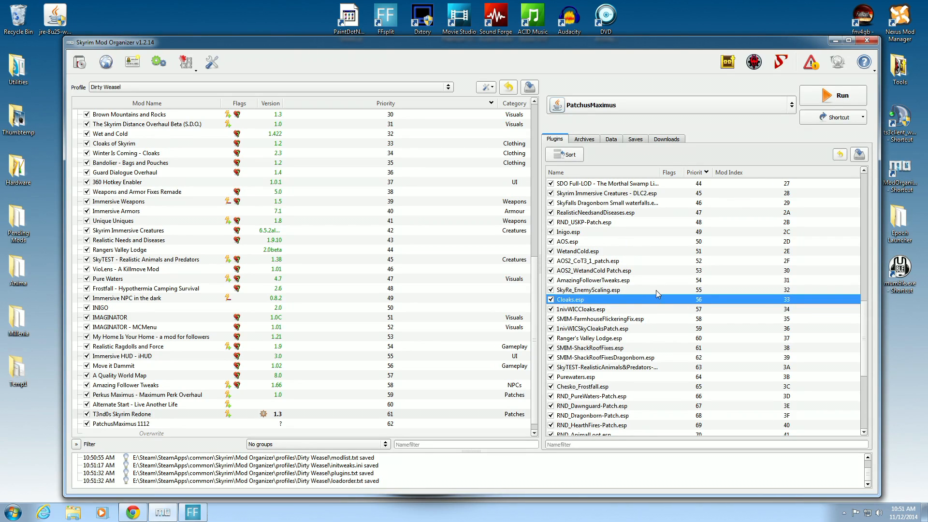
scroll(658, 296, down, 4)
scroll(653, 289, down, 2)
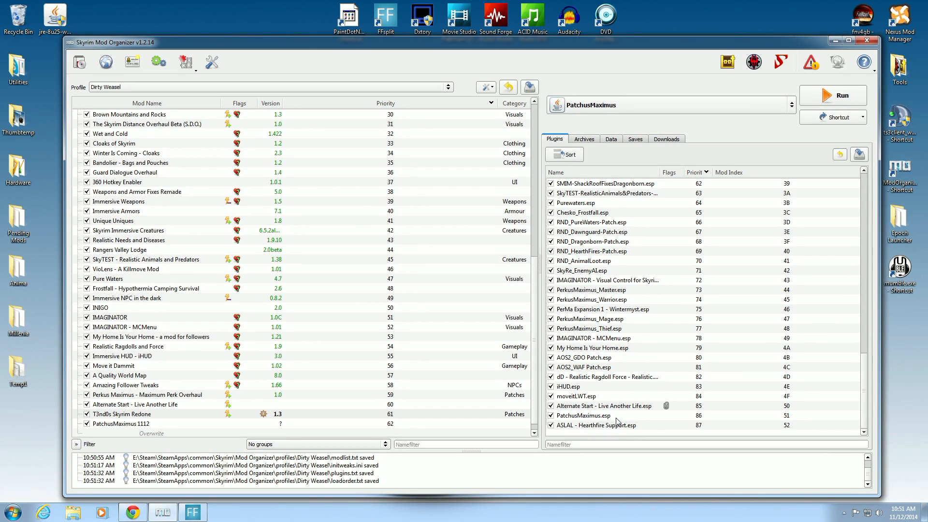
drag(613, 417, 615, 428)
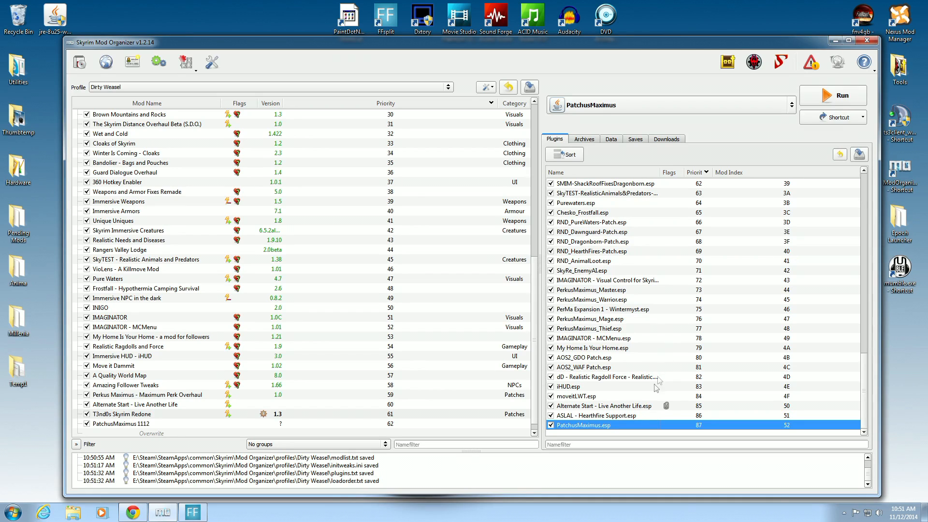
right_click(627, 425)
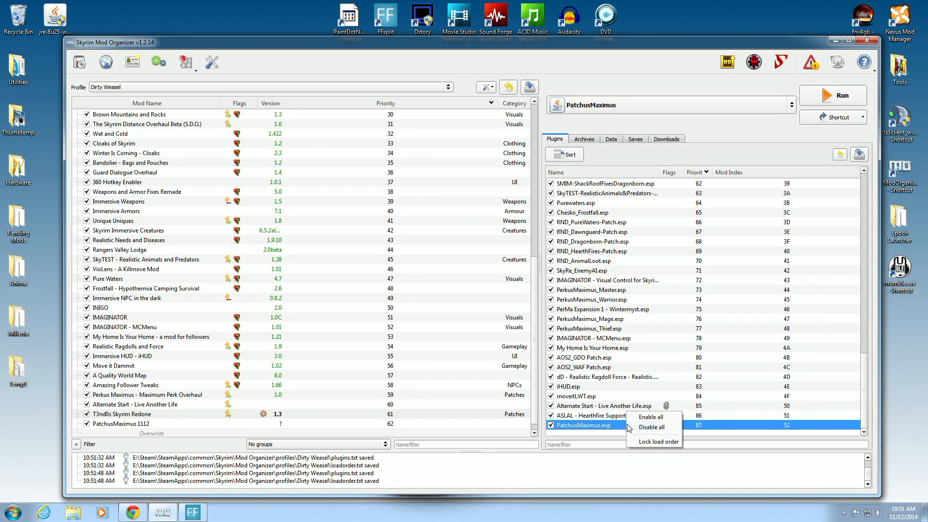
click(653, 441)
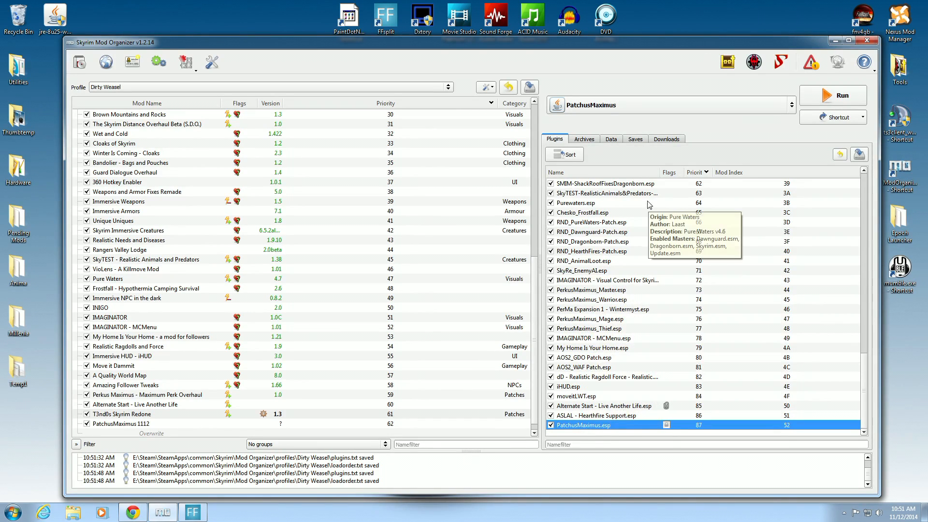
- Apply the automatic mod order fix, placing Perkus Maximus after T3nd0s Skyrim Redone and Alternate Start after Perkus Maximus, and close the problem report
click(811, 62)
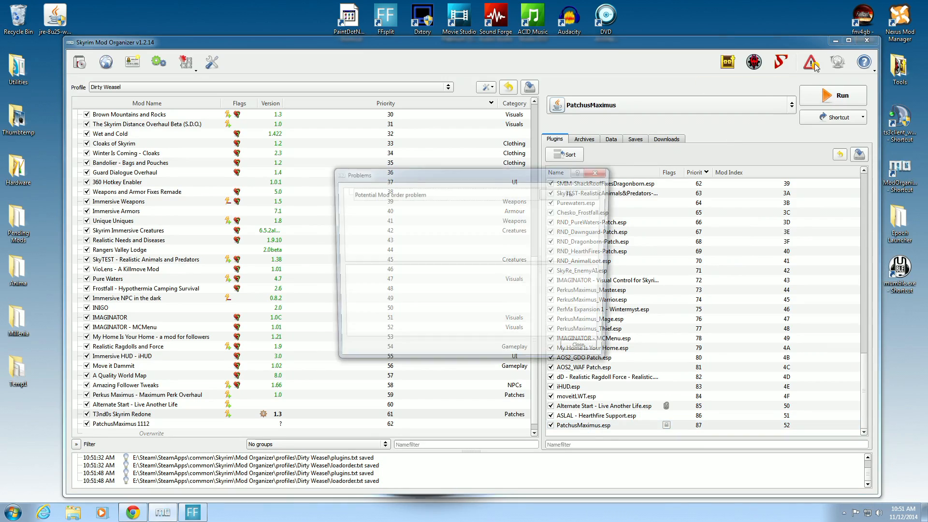
click(487, 197)
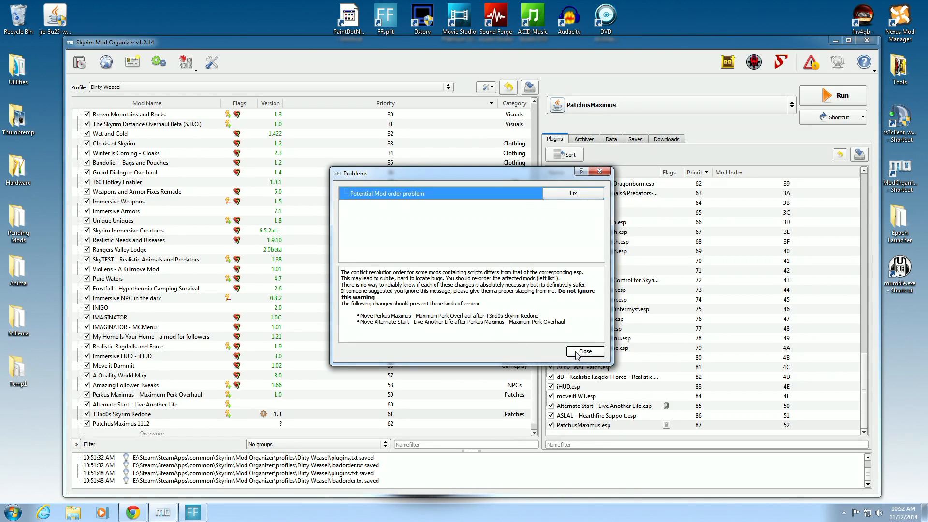
click(573, 194)
click(538, 259)
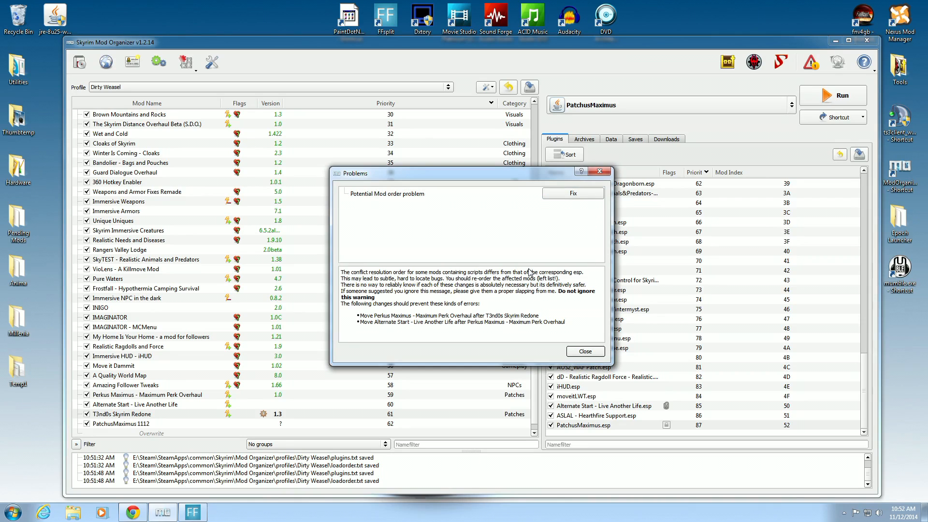
click(570, 195)
click(536, 261)
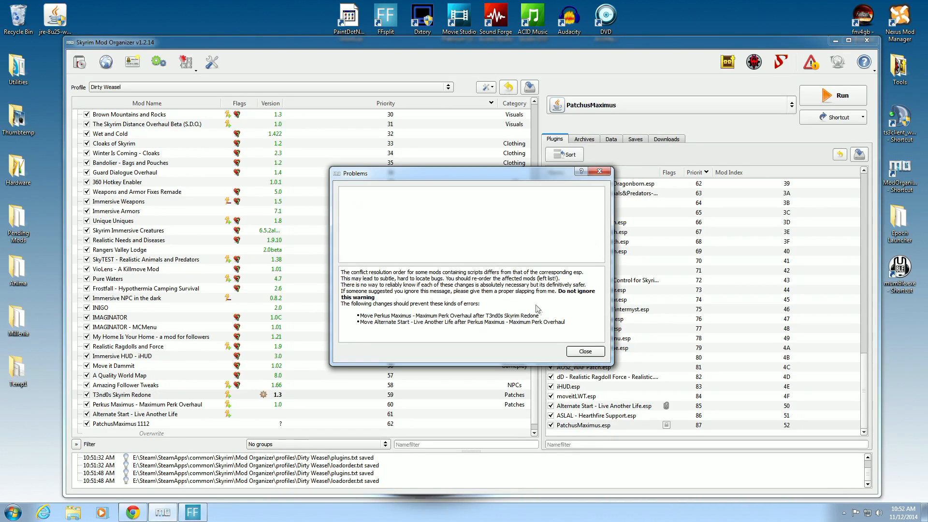
click(573, 354)
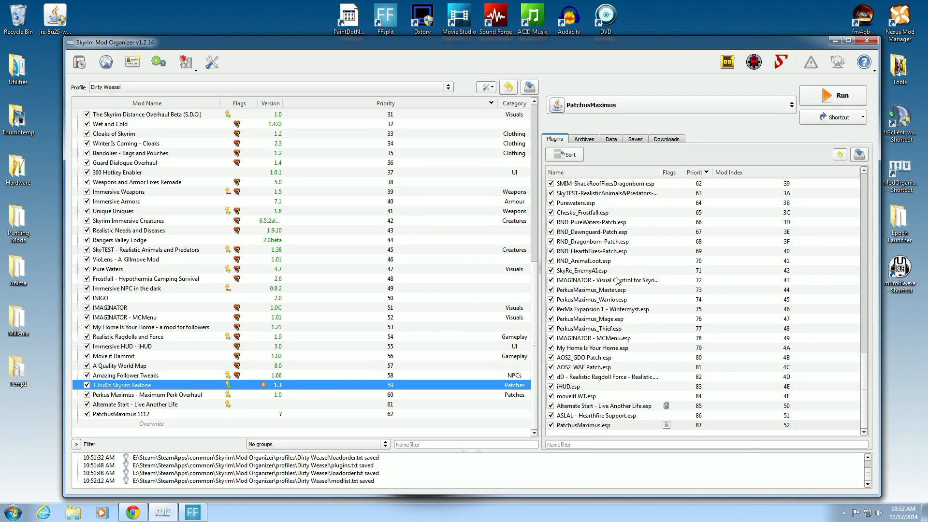
- Launch Skyrim through SKSE and continue from the last saved game
click(792, 105)
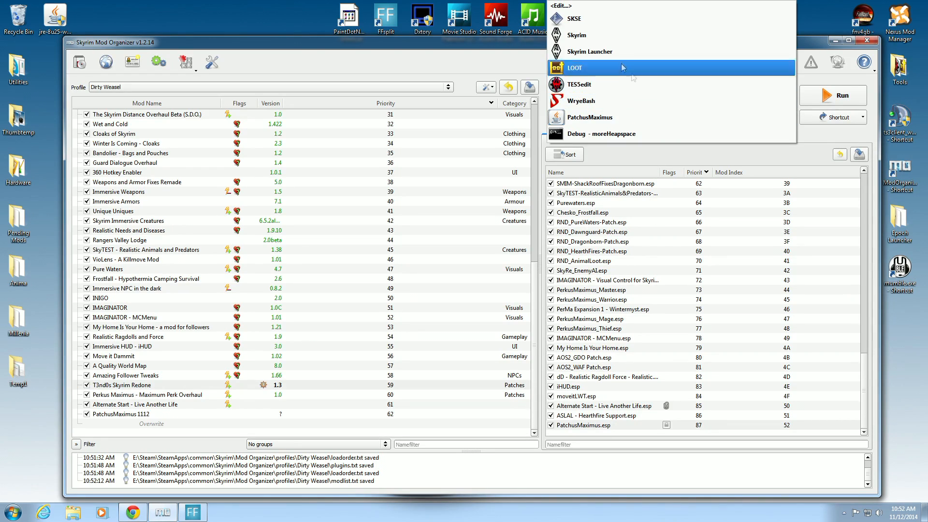
click(596, 19)
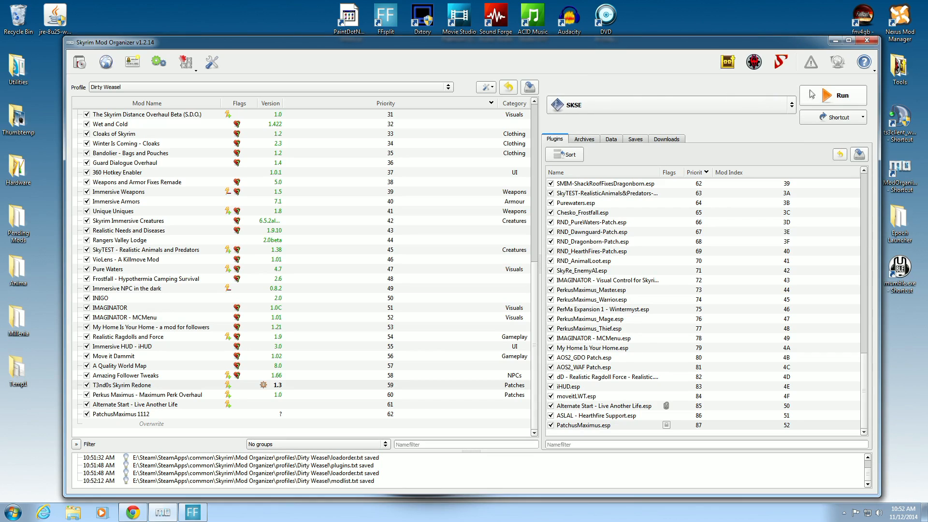
click(812, 94)
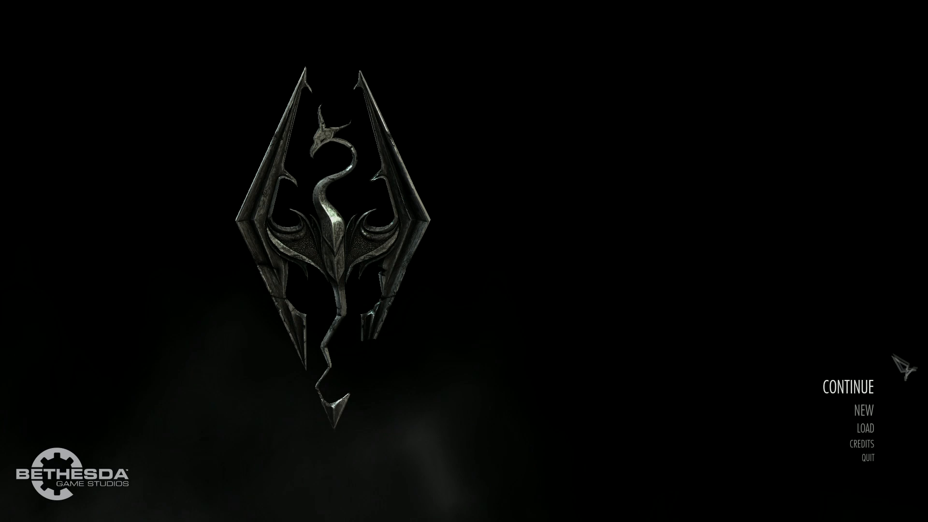
click(867, 385)
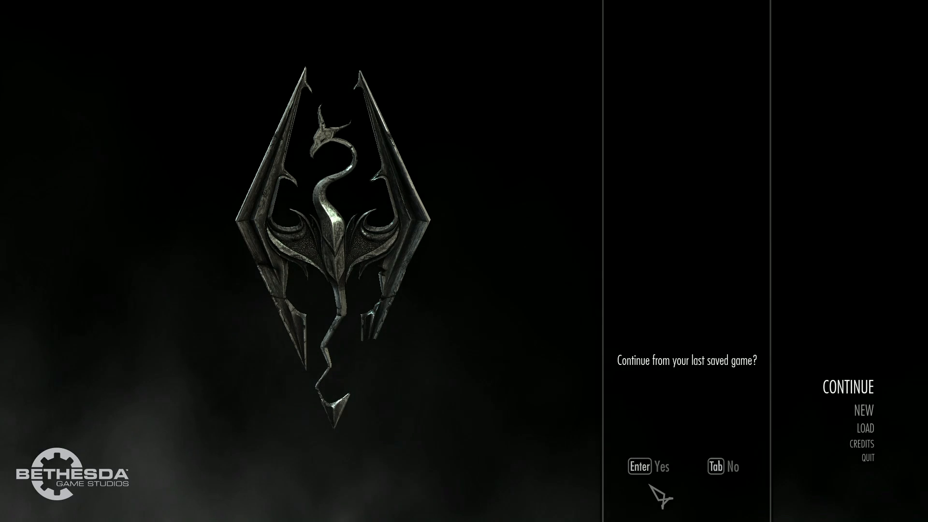
click(650, 470)
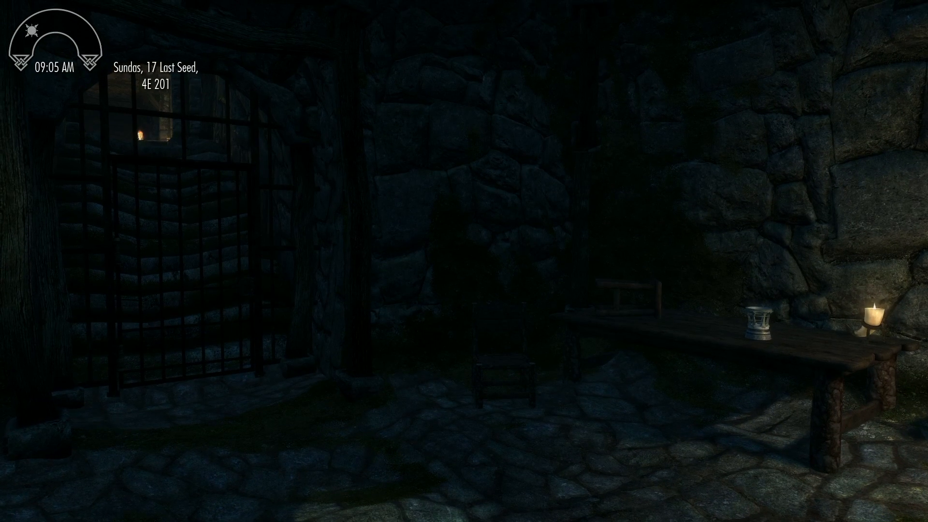
- Bring up the character's skills and open the Smithing perk tree
key(Tab)
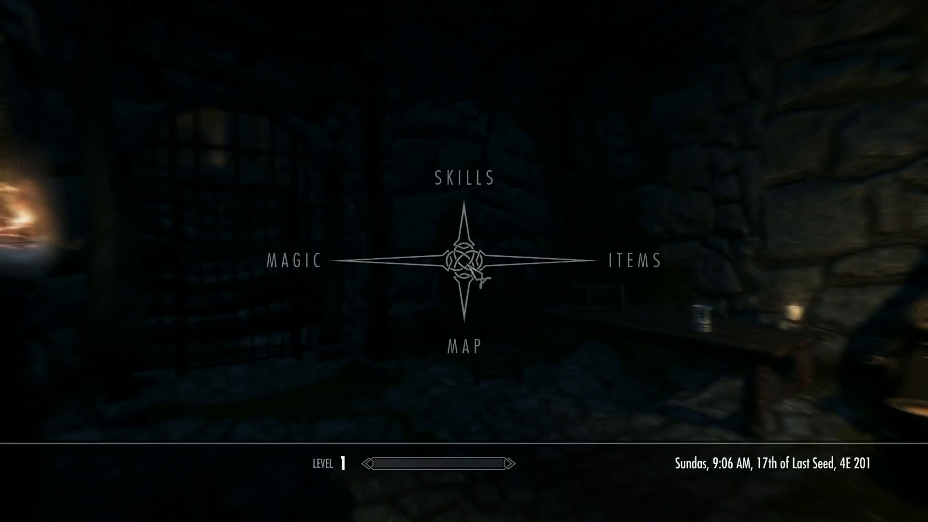
click(498, 221)
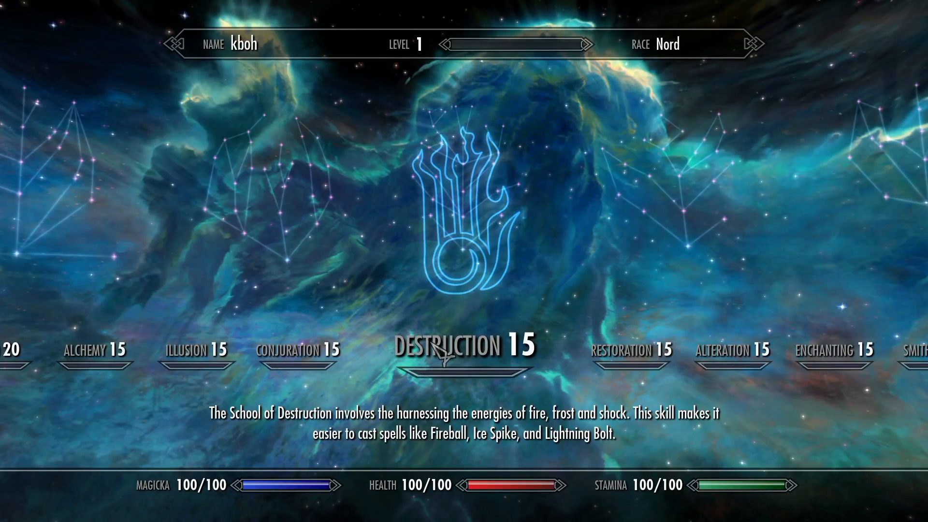
key(d)
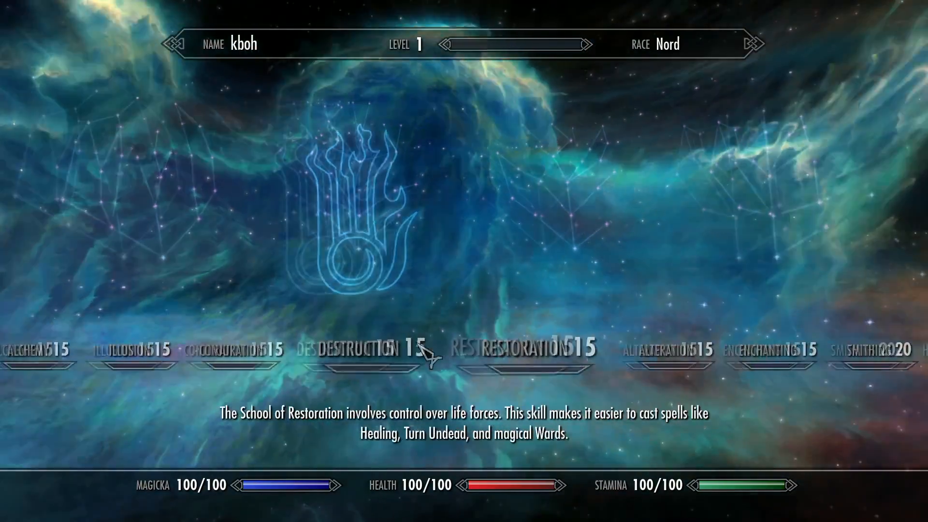
key(d)
key(d)
key(d)
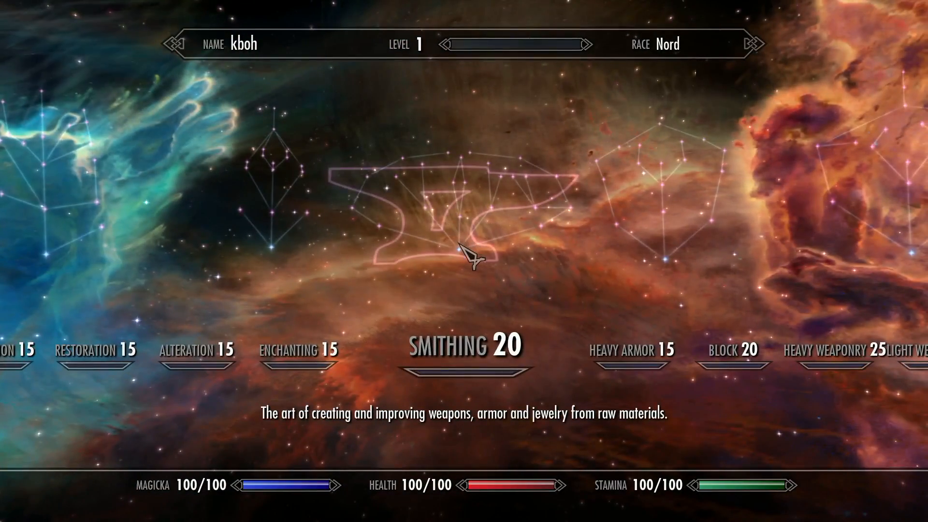
click(460, 244)
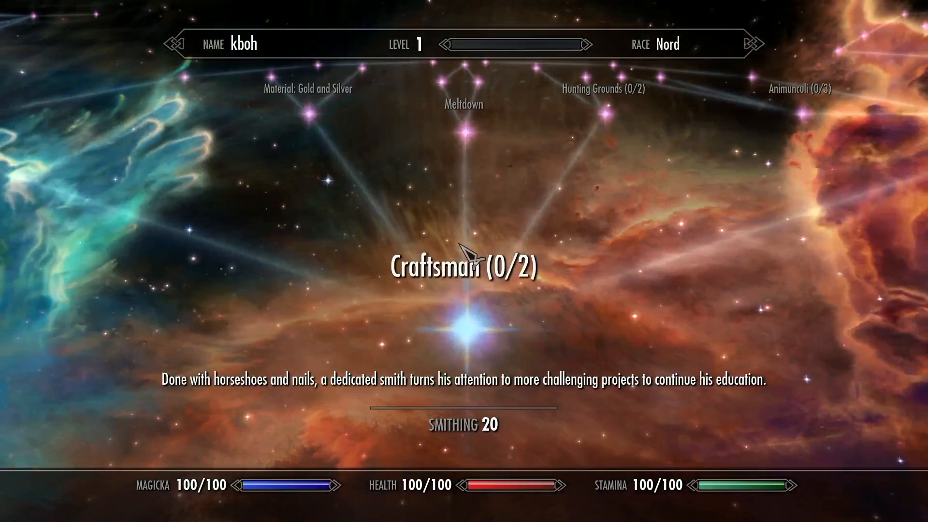
- Examine the Smithing perks, including Craftsman, Meltdown, Legcutter, Inexorable Grip, Weaponsmith, Armorer and Hunting Grounds
key(w)
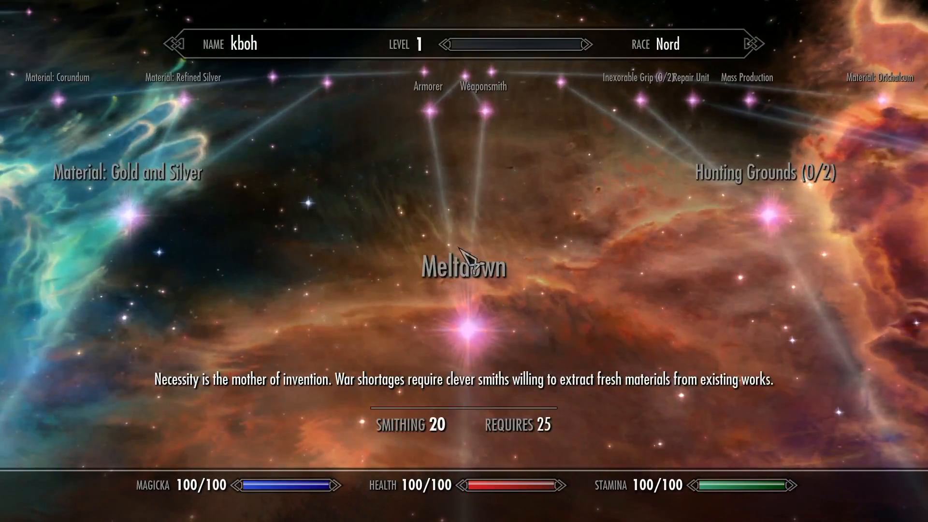
key(s)
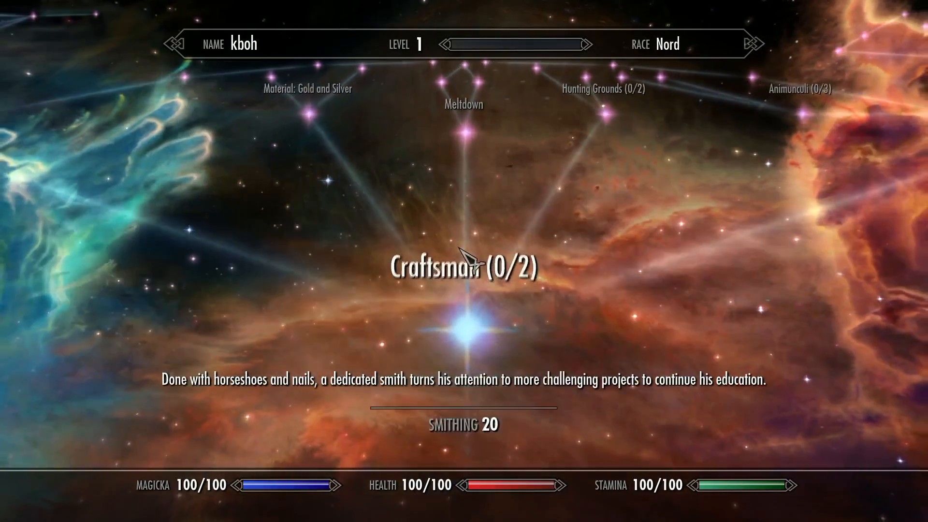
key(w)
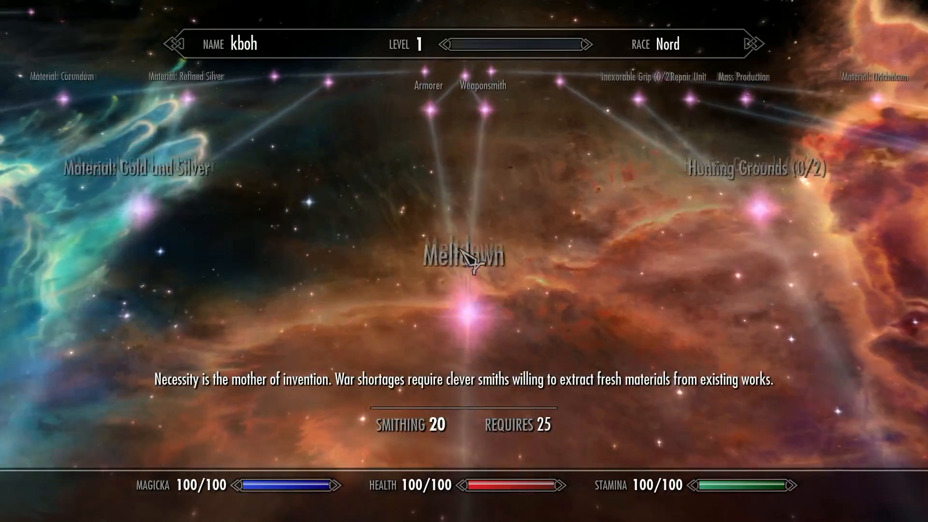
key(w)
key(d)
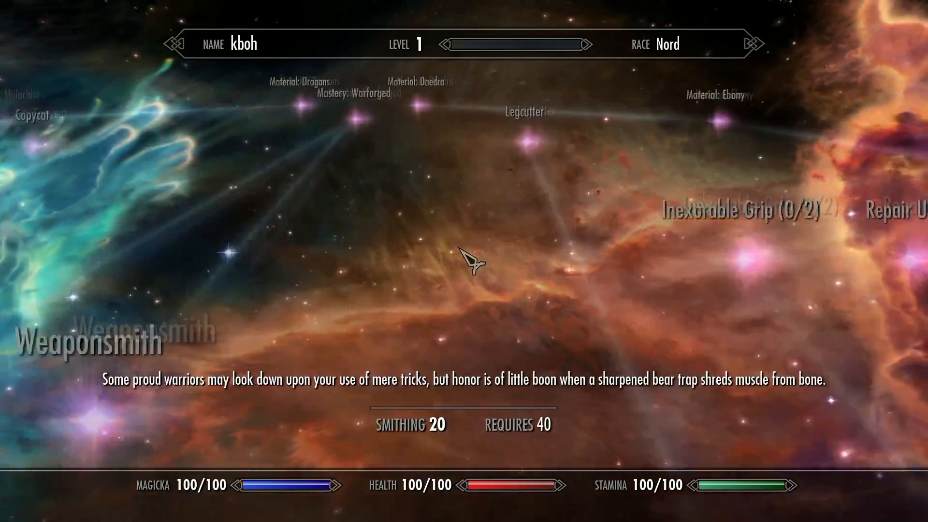
key(s)
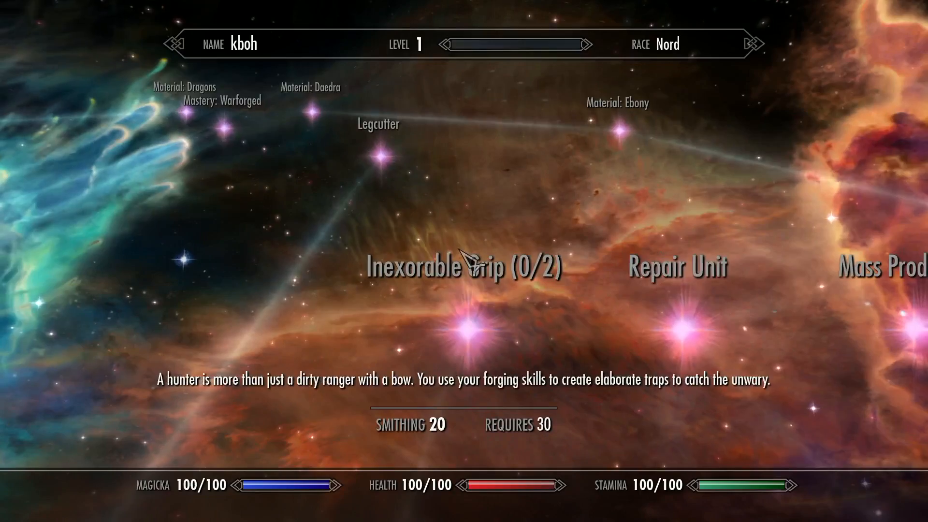
key(s)
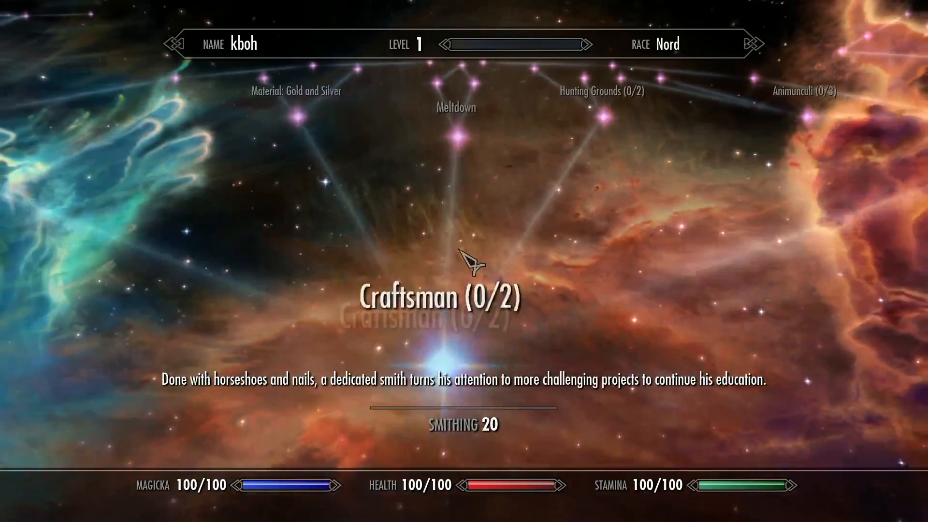
key(w)
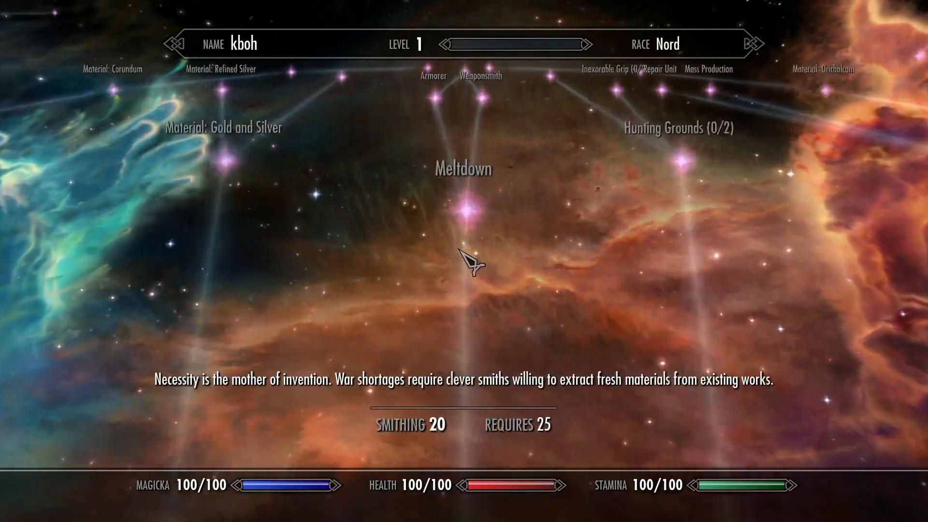
key(w)
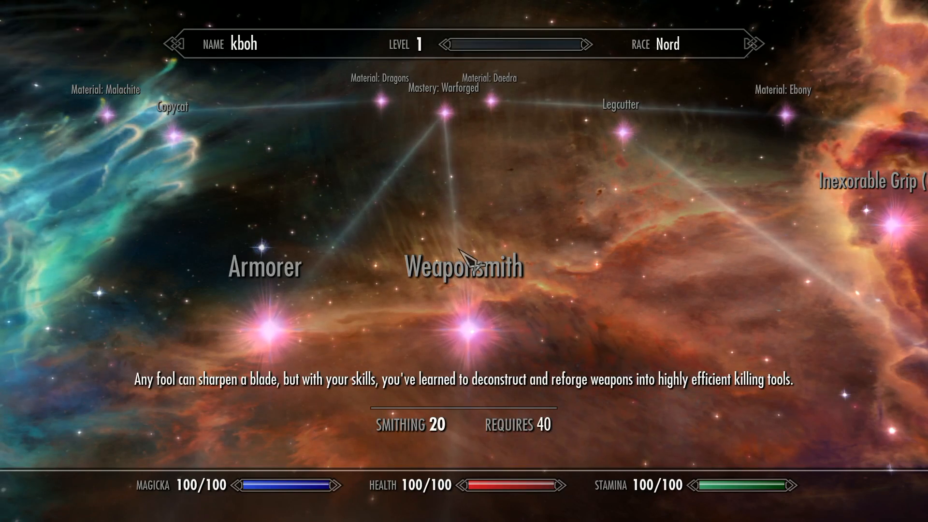
key(a)
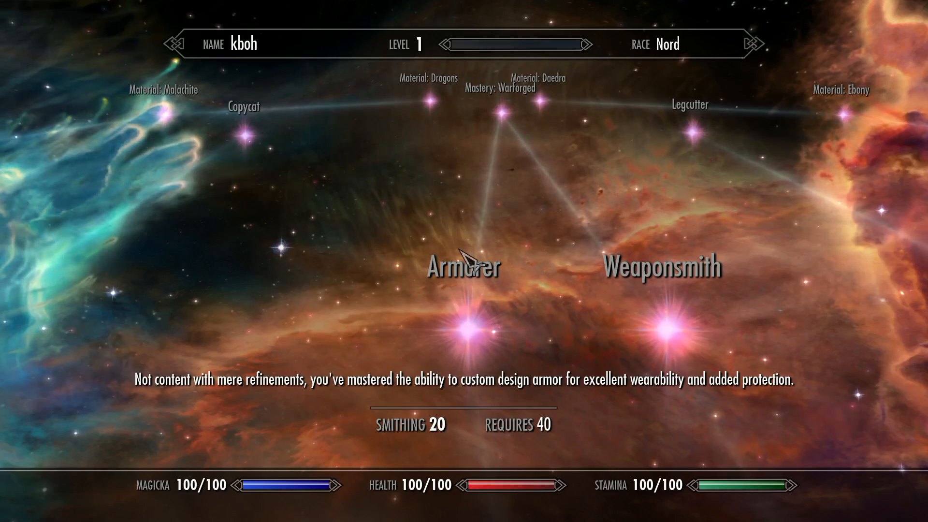
key(d)
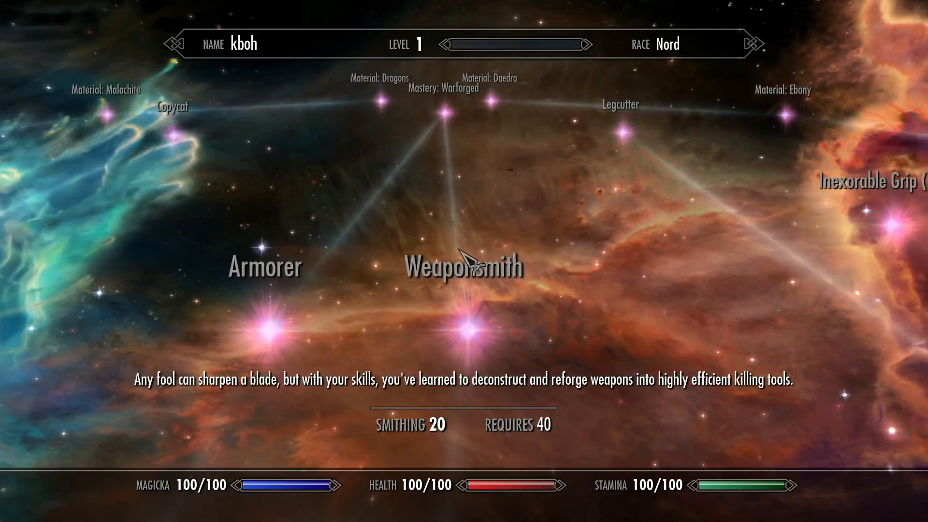
key(s)
key(d)
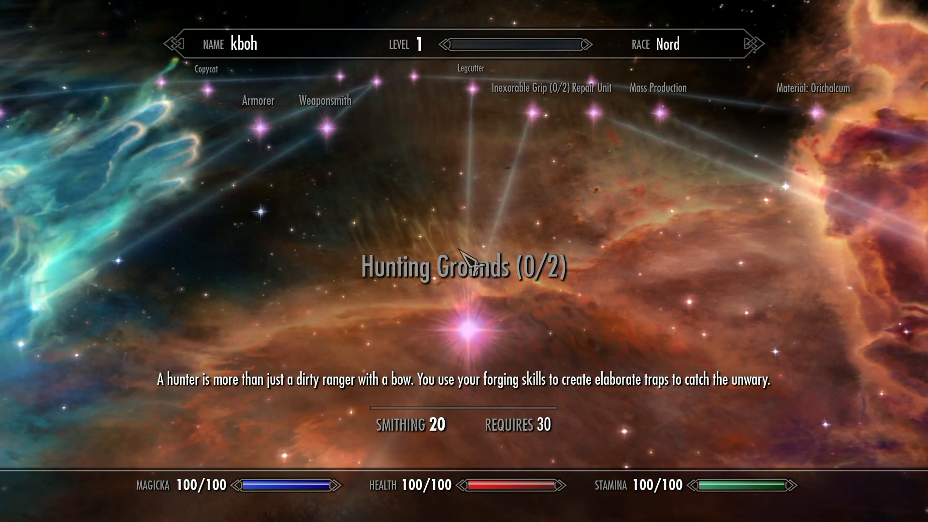
key(s)
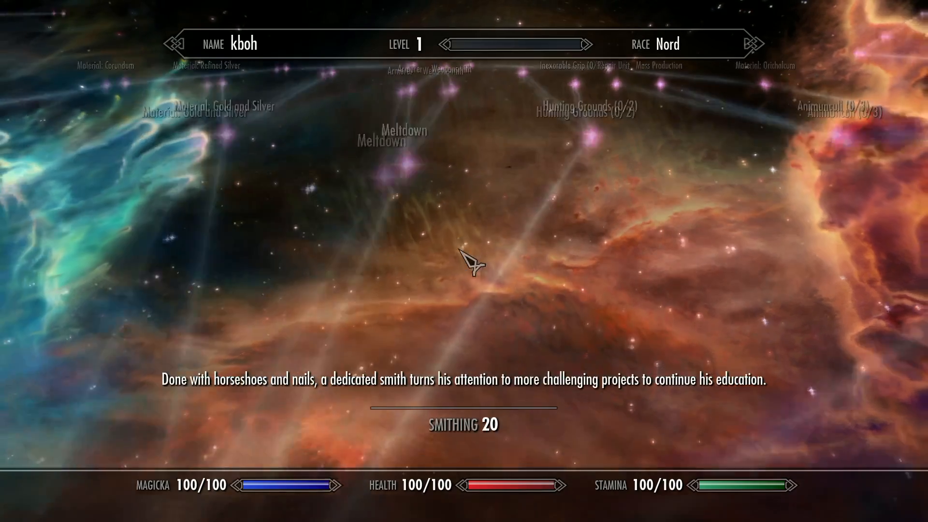
- Leave the Smithing perks and open the Block perk tree at Safeguard
key(s)
key(d)
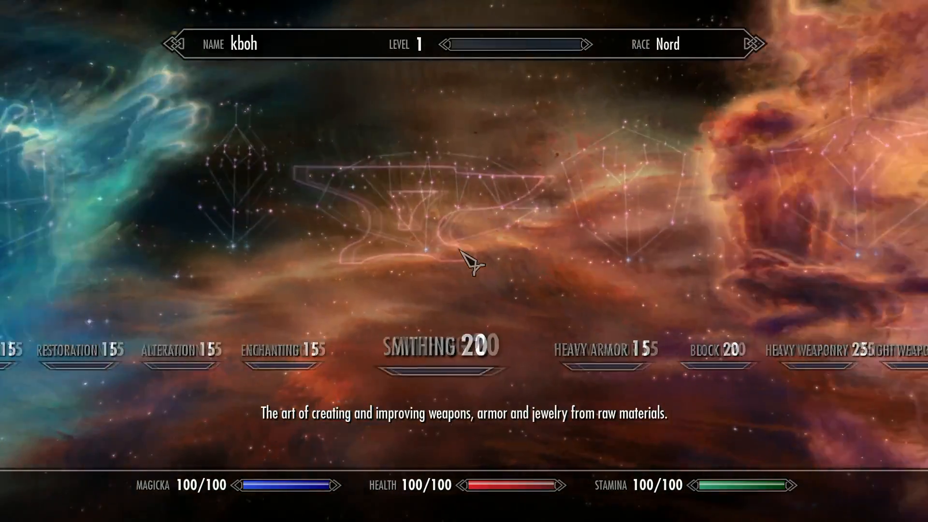
key(d)
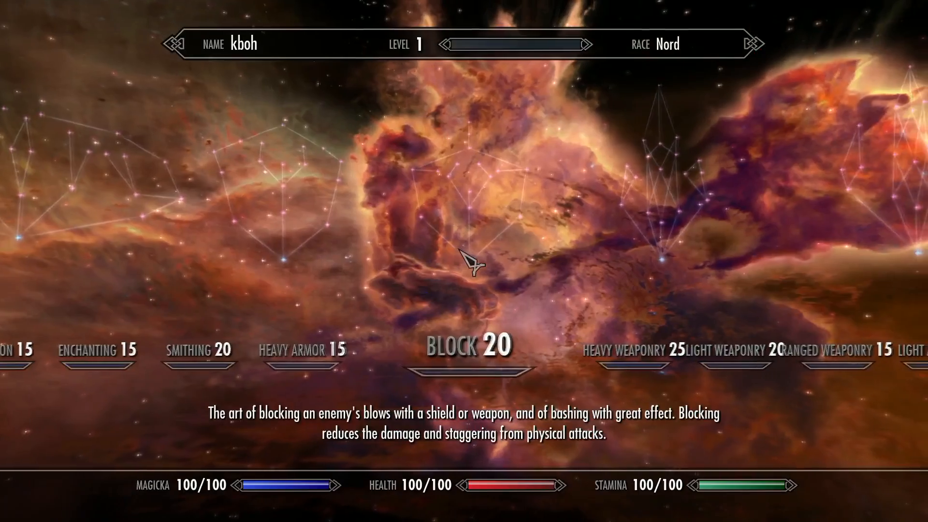
key(w)
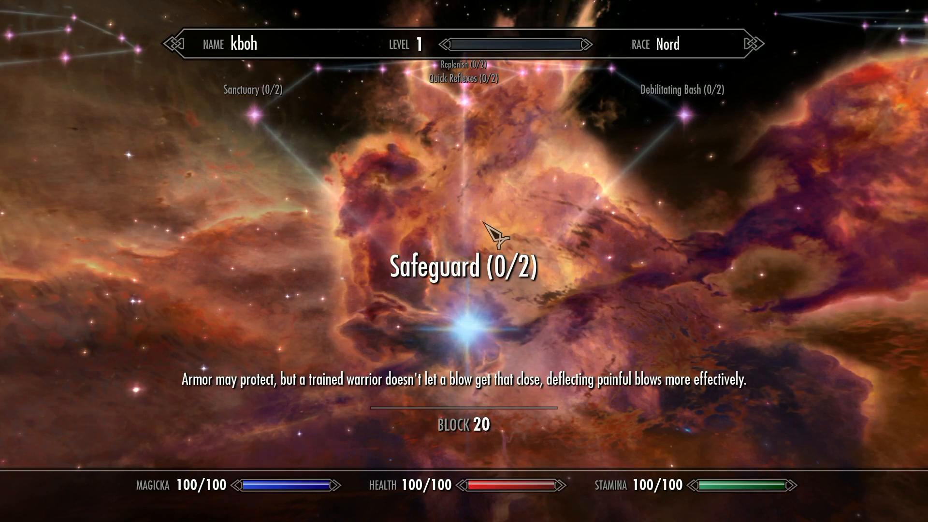
- Look at the Quick Reflexes and Replenish perks in the Block tree, and return from the skills view to the game
key(w)
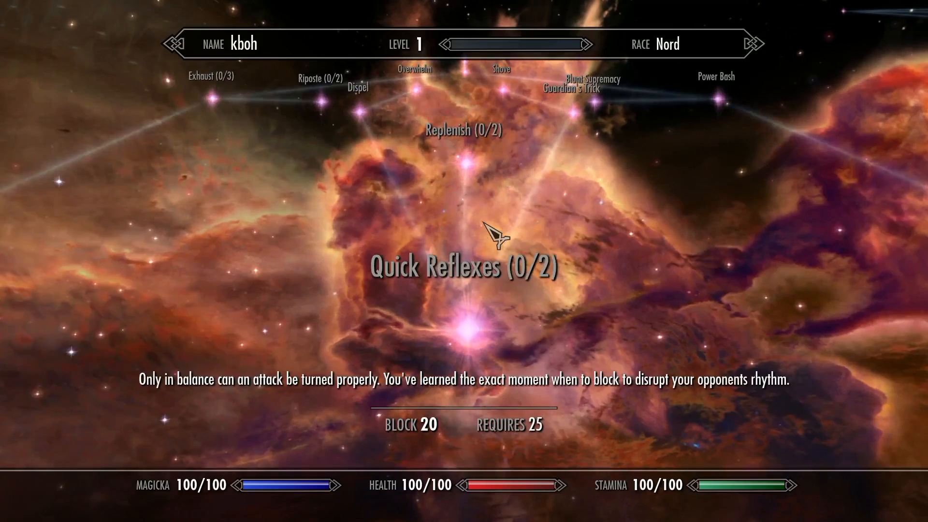
key(w)
key(s)
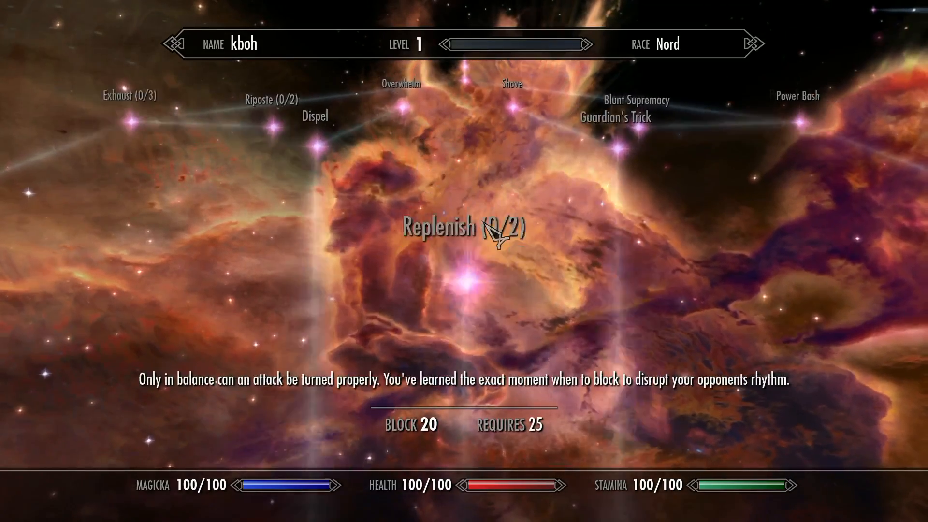
key(s)
key(s)
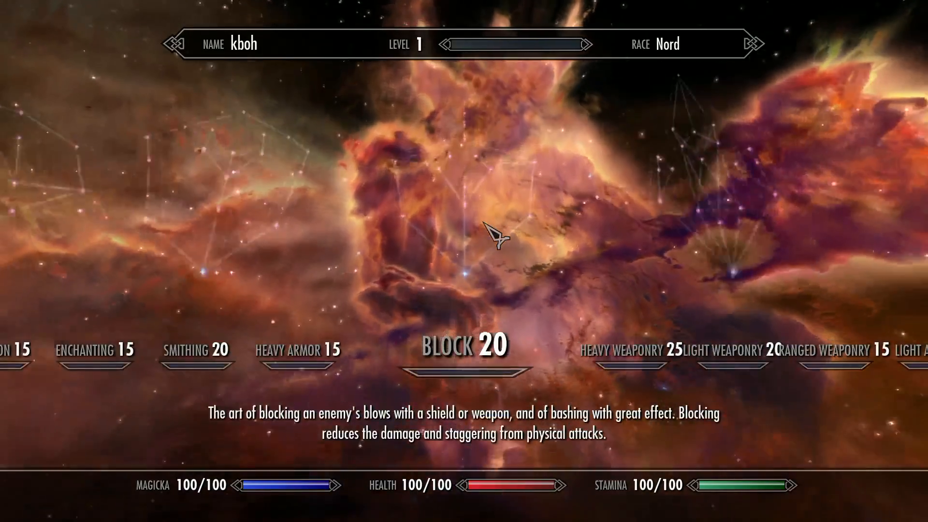
key(Tab)
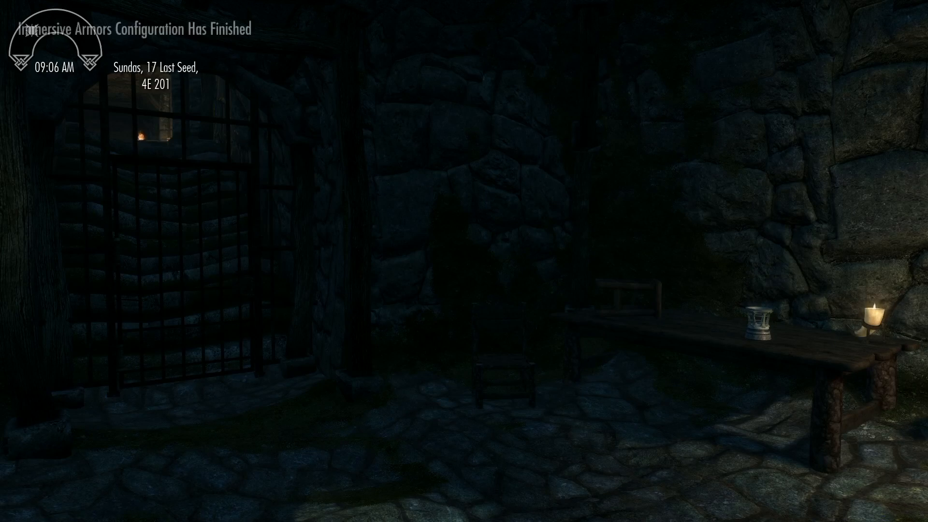
- Dismiss the Quest Journal help message and quit Skyrim to the desktop
key(Escape)
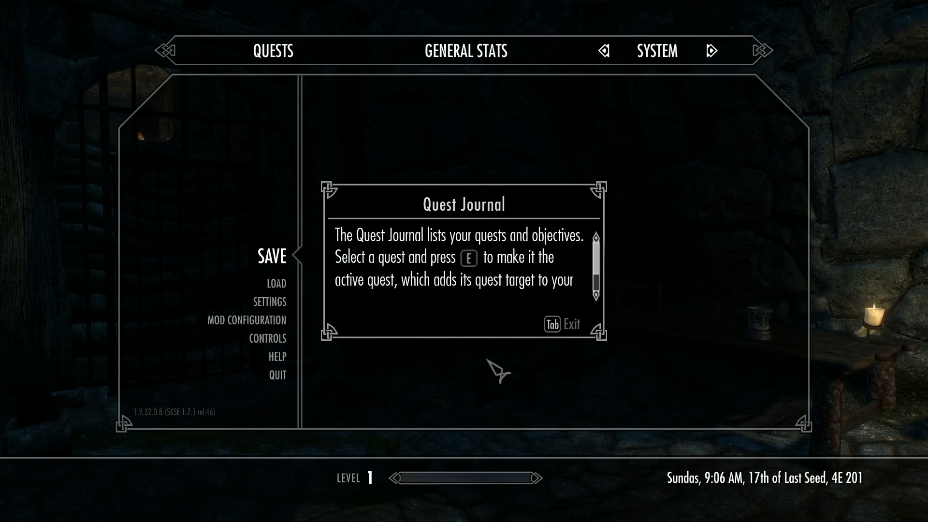
click(578, 325)
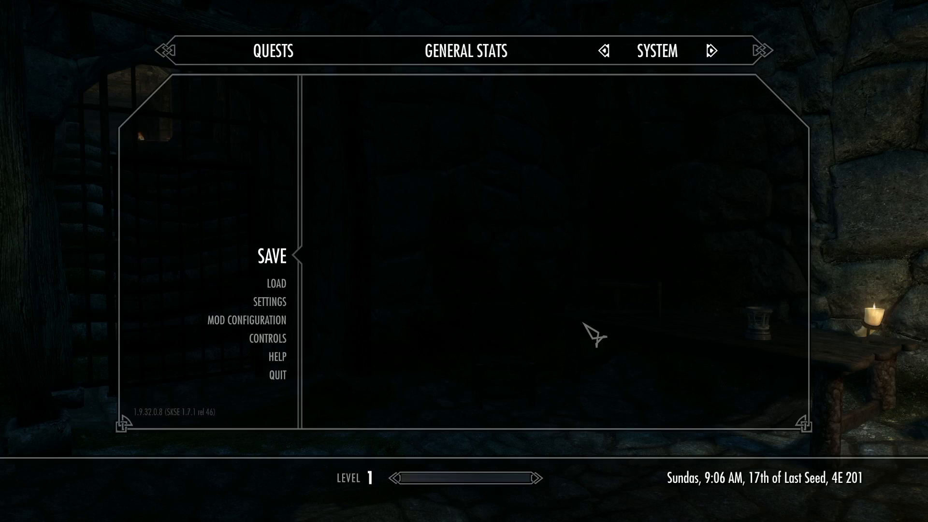
click(278, 379)
click(358, 280)
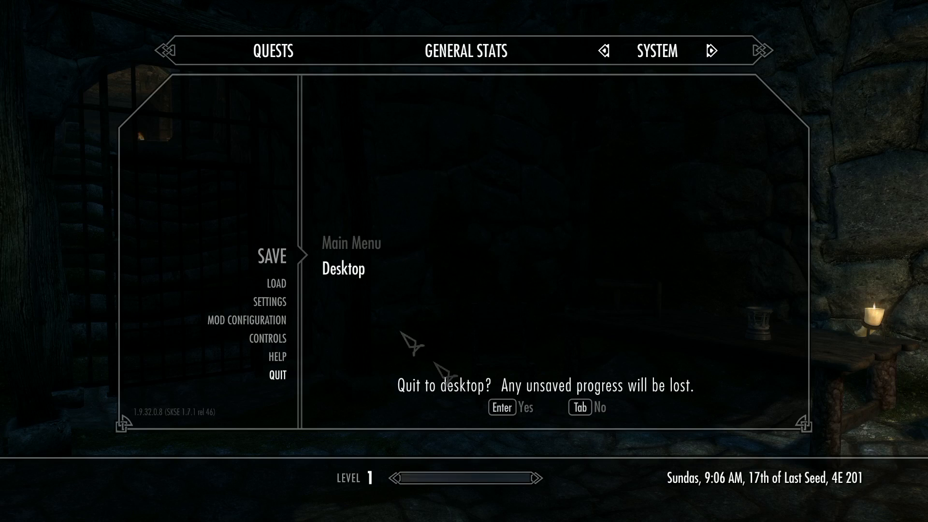
click(512, 416)
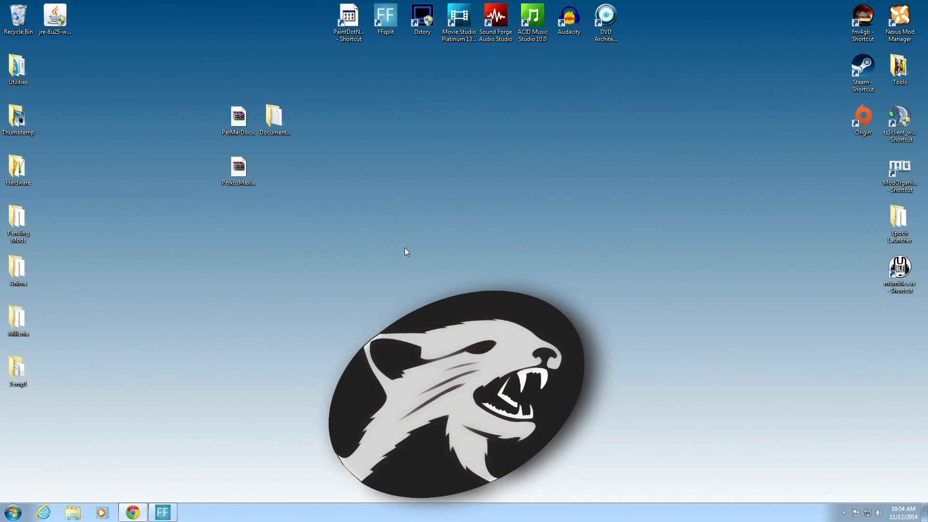
- Open the Documentation folder on the desktop and go into its Perkus Maximus - Documentation subfolder
double_click(282, 130)
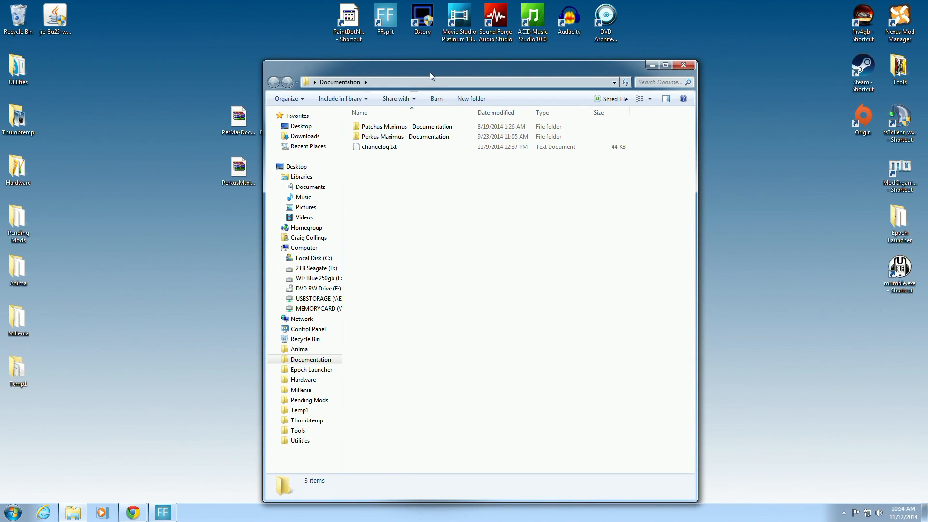
drag(430, 72, 523, 72)
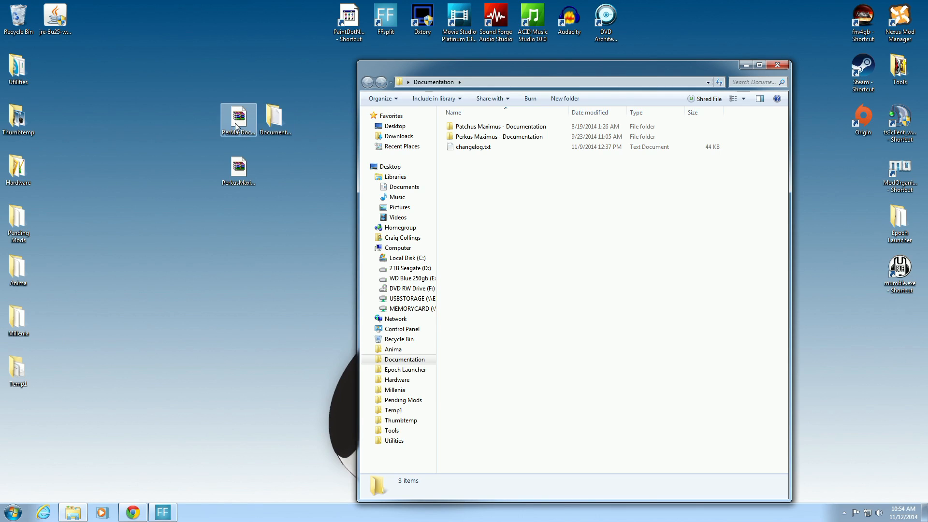
click(526, 139)
double_click(526, 140)
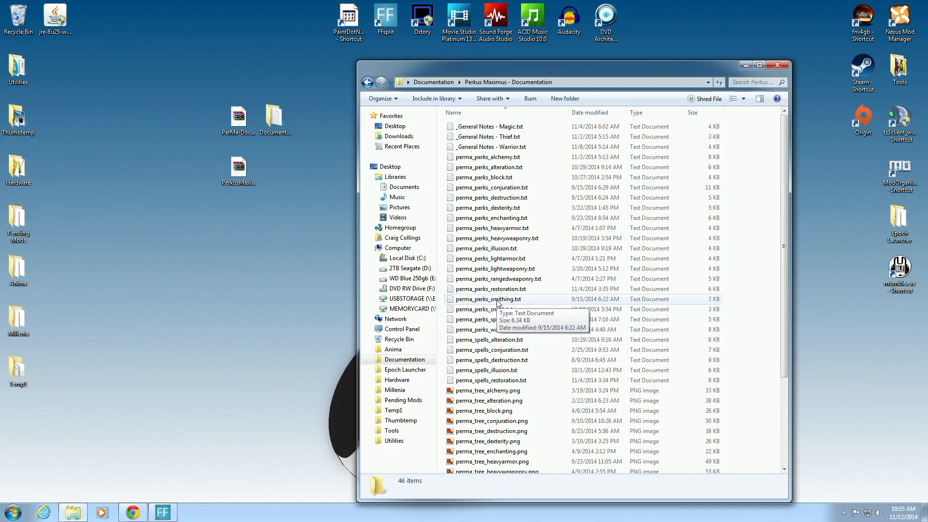
- Read through the Smithing perk descriptions in perma_perks_smithing.txt, from Craftsman to Hunting Grounds, and close the file
double_click(498, 300)
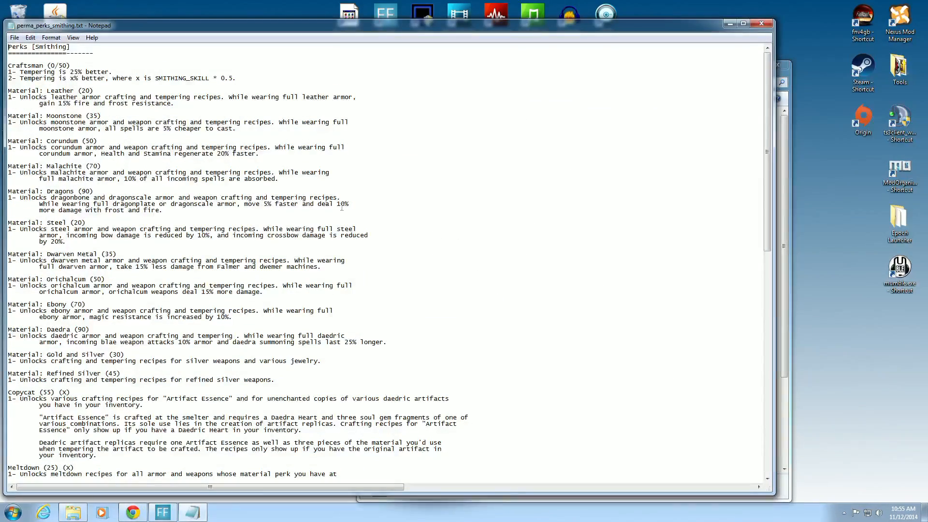
scroll(148, 139, down, 9)
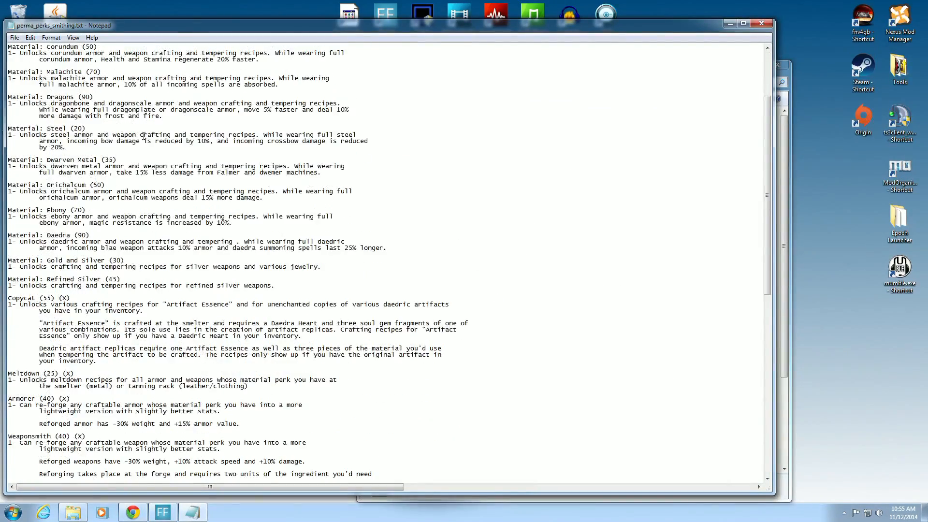
scroll(143, 139, down, 6)
scroll(146, 149, up, 6)
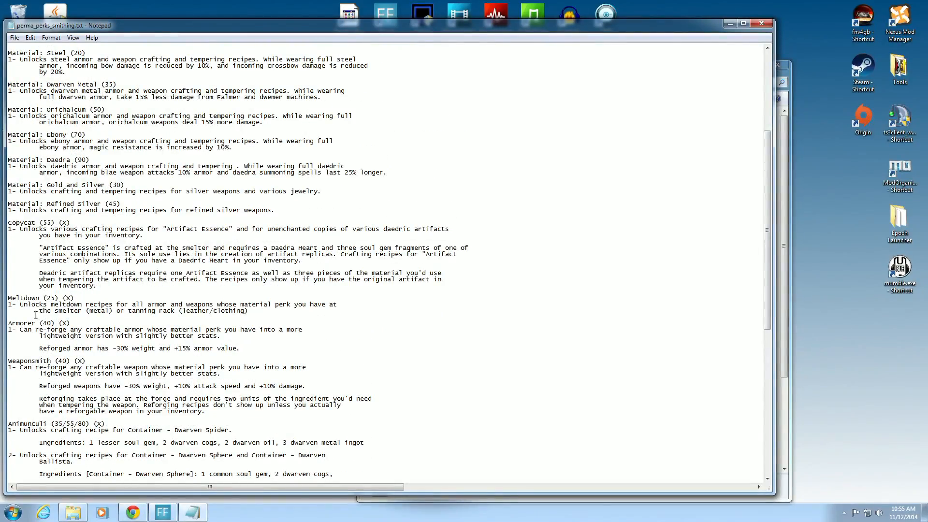
scroll(171, 263, up, 2)
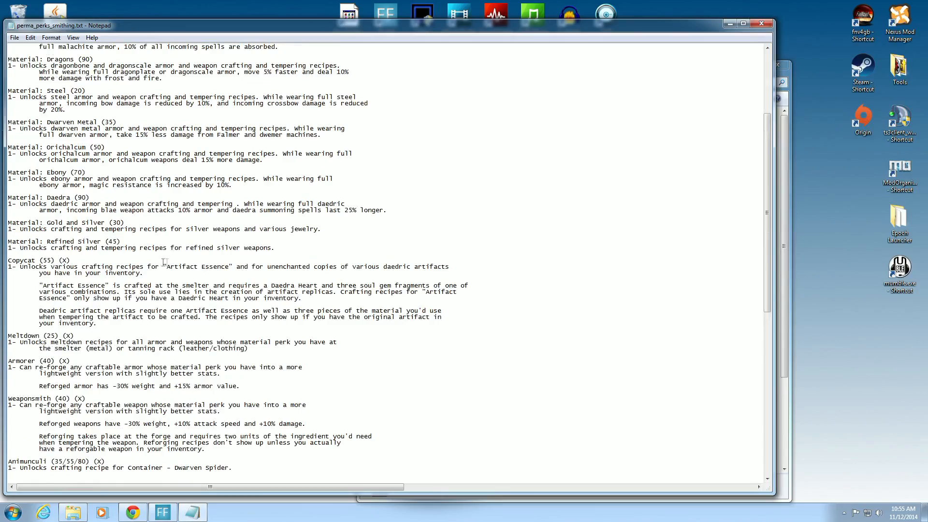
scroll(161, 257, down, 9)
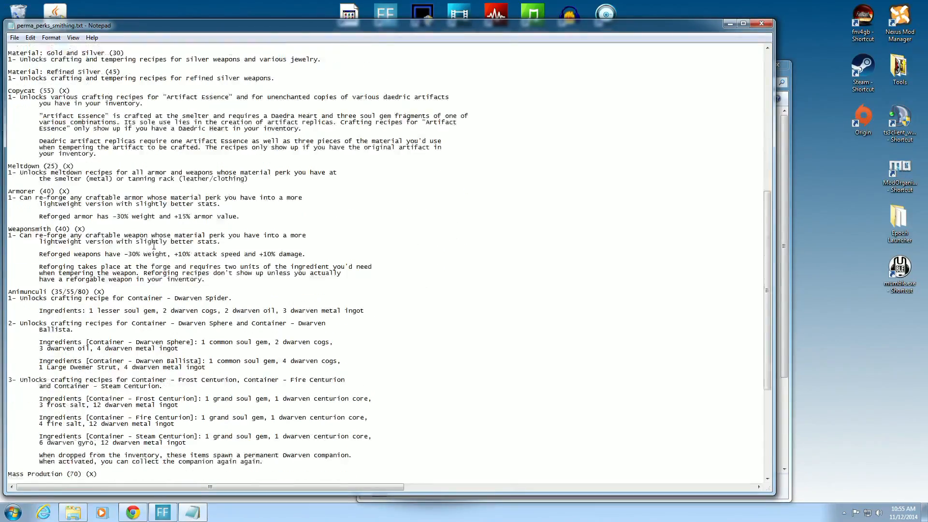
scroll(153, 245, down, 1)
scroll(91, 288, down, 3)
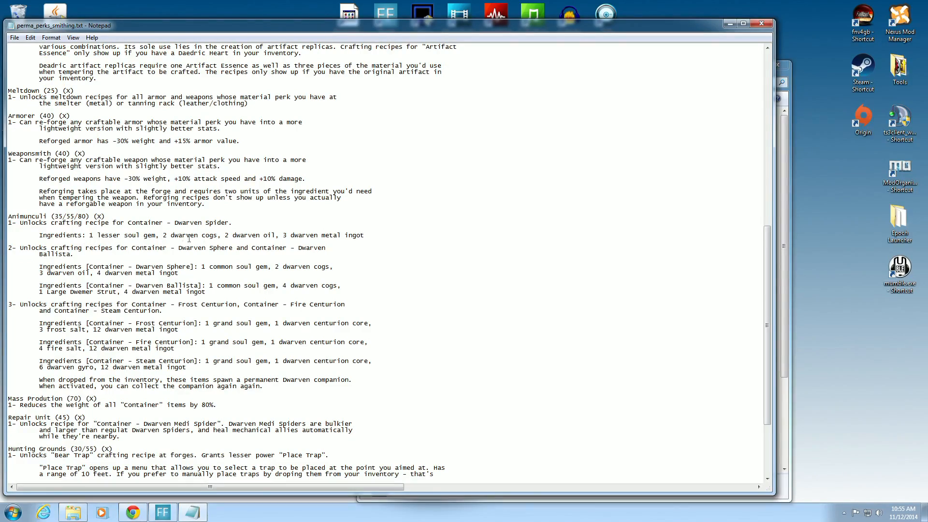
scroll(248, 237, up, 20)
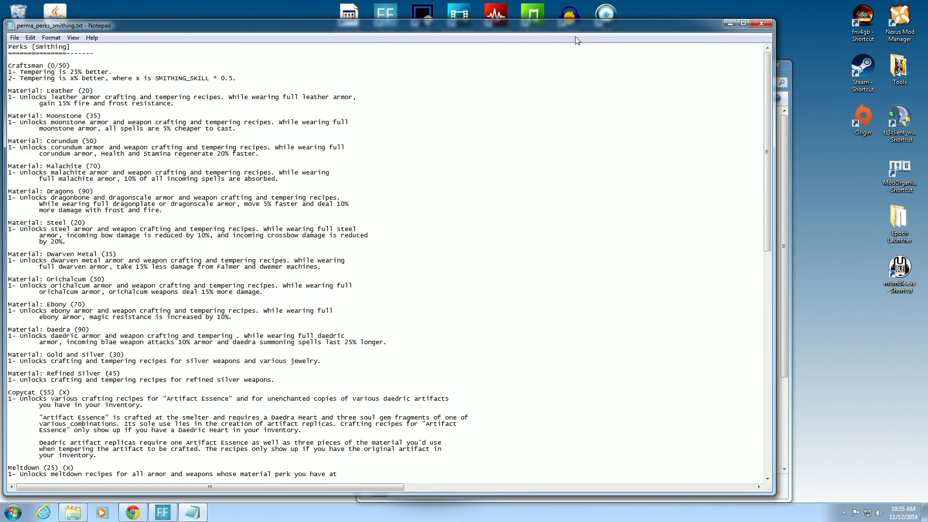
click(761, 23)
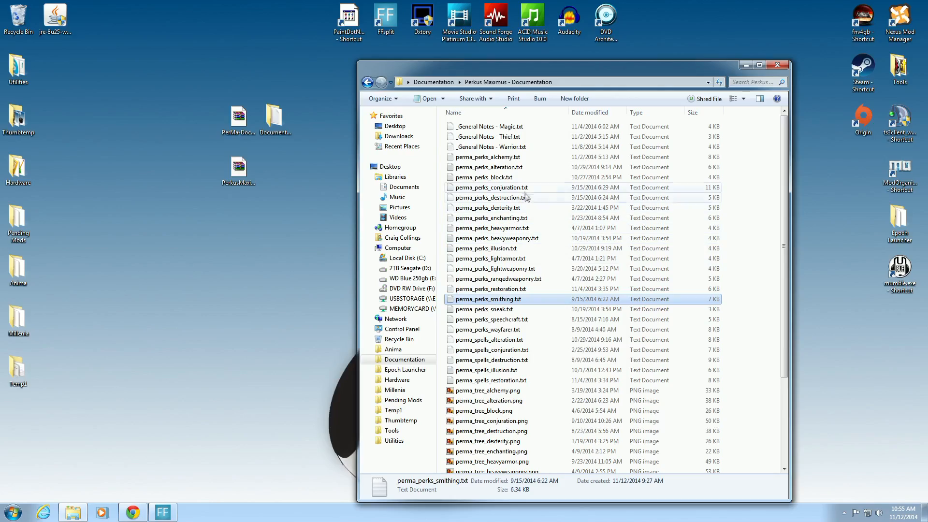
- Review the Block perk descriptions in perma_perks_block.txt, and close both the file and the documentation folder
double_click(489, 178)
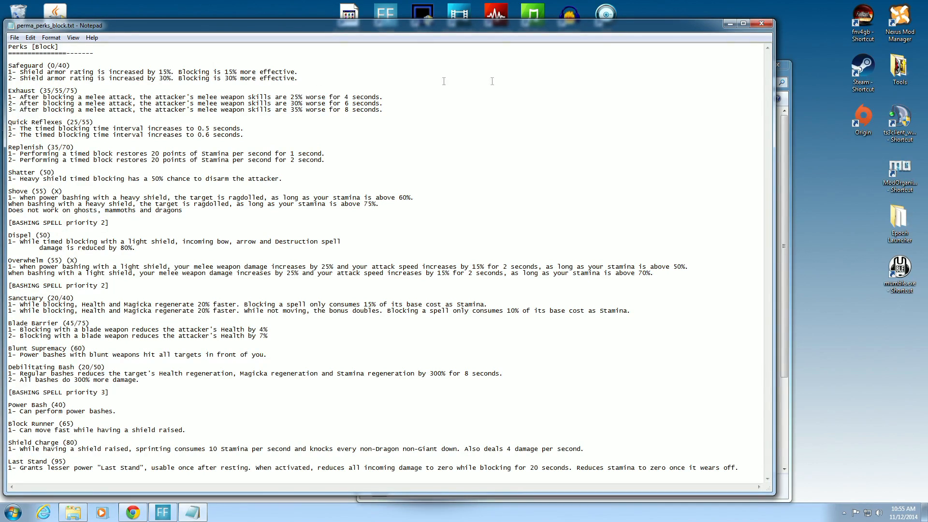
click(761, 23)
click(778, 66)
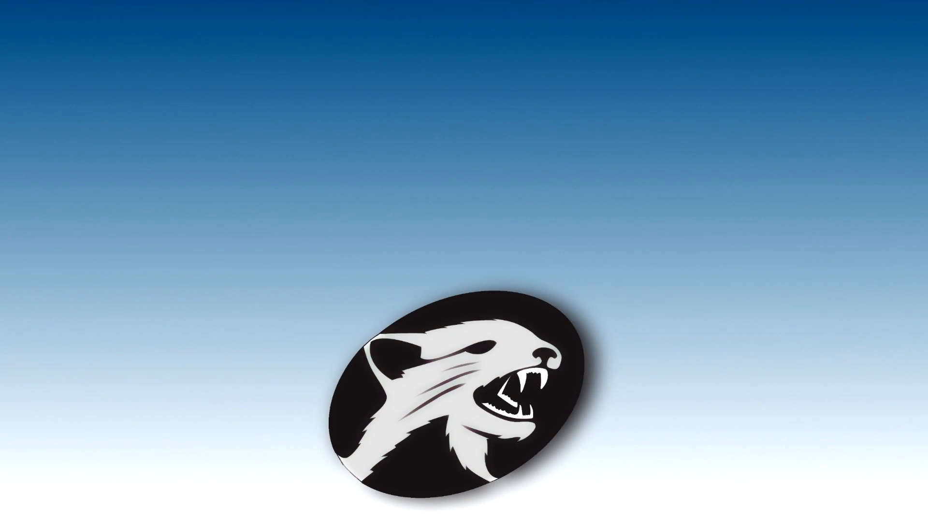